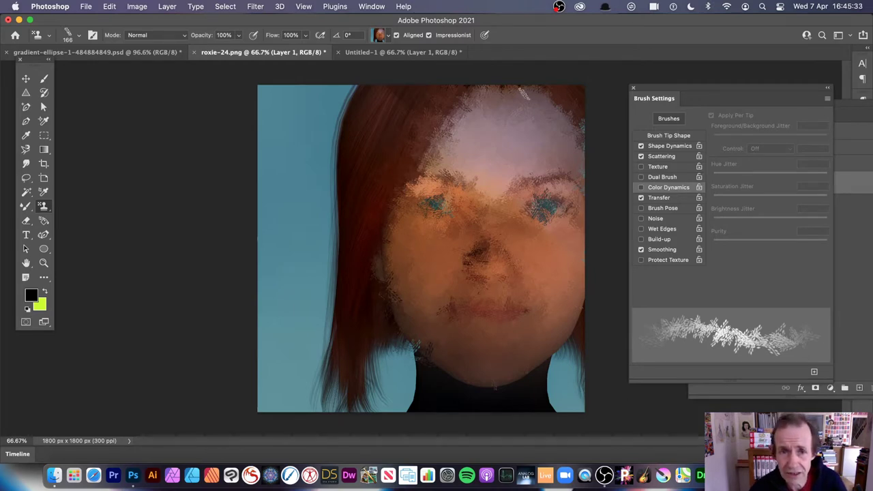
{"action": "right_click", "coordinate": [43, 206]}
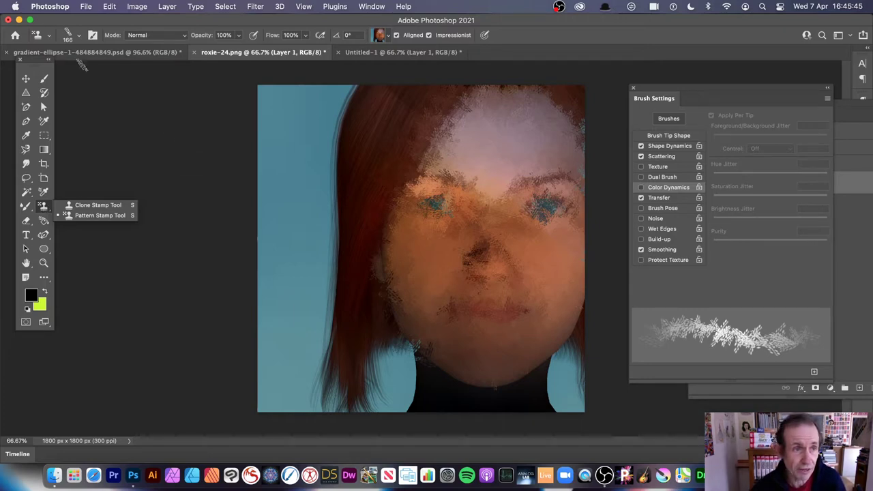
{"action": "left_click", "coordinate": [80, 22]}
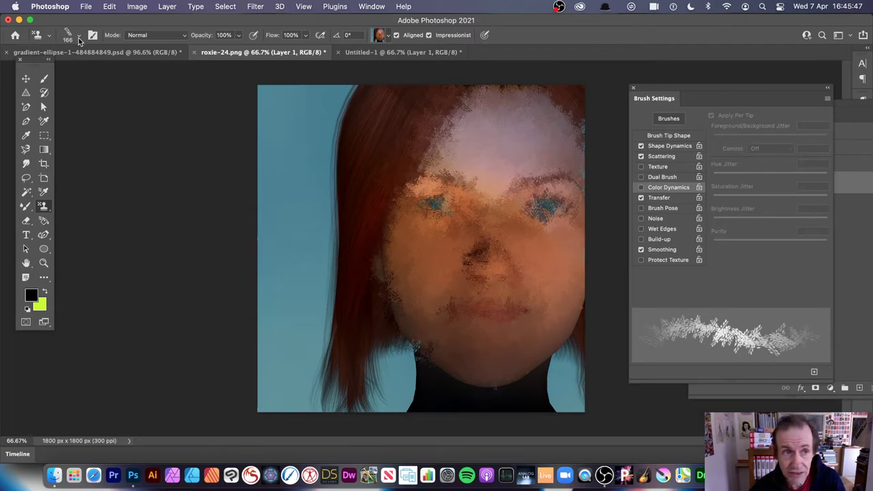
{"action": "left_click", "coordinate": [78, 38]}
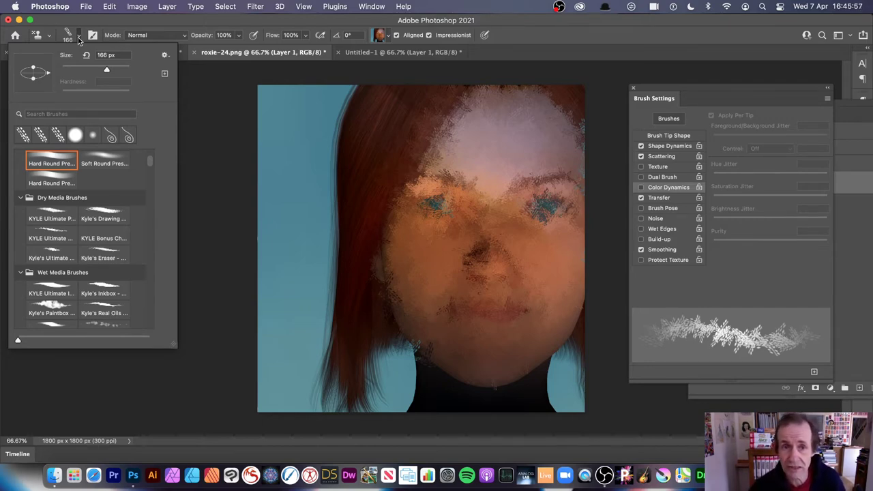
{"action": "left_click", "coordinate": [552, 35]}
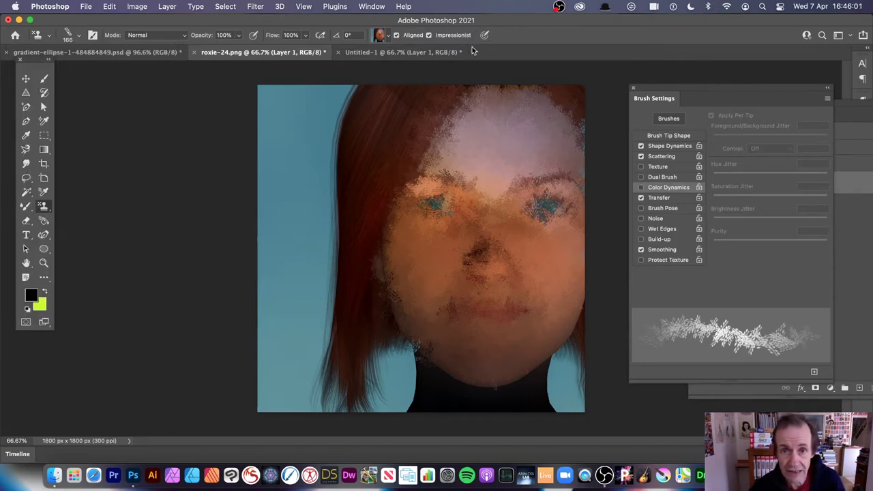
Give the Pattern Stamp the recently used round brush and set its size to 87 px.
{"action": "left_click", "coordinate": [79, 38]}
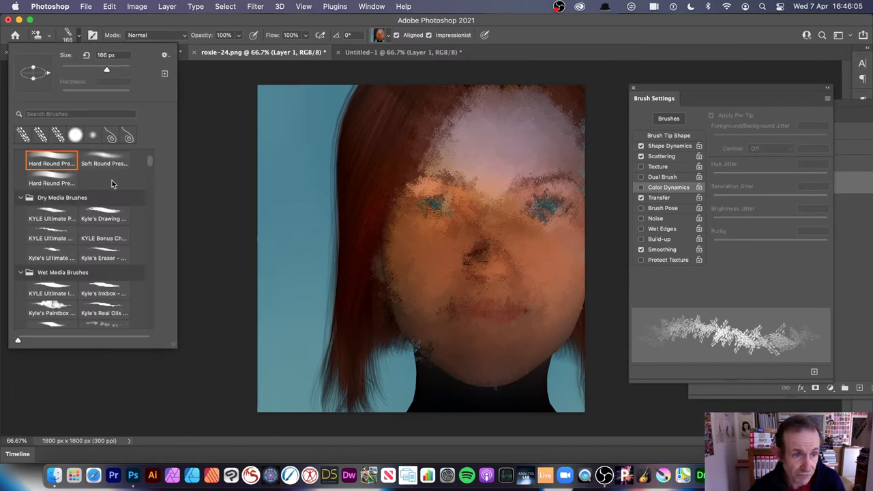
{"action": "scroll", "coordinate": [147, 155], "scroll_direction": "up", "scroll_amount": 3}
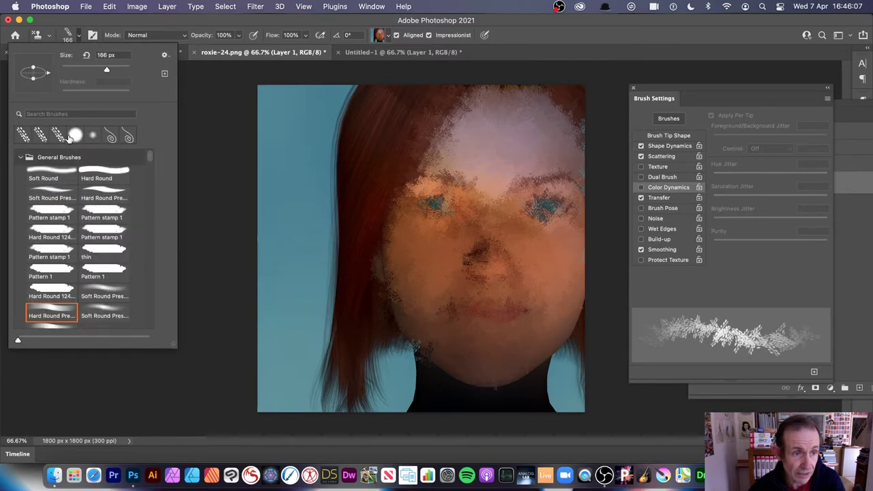
{"action": "left_click", "coordinate": [75, 135]}
{"action": "left_click", "coordinate": [232, 25]}
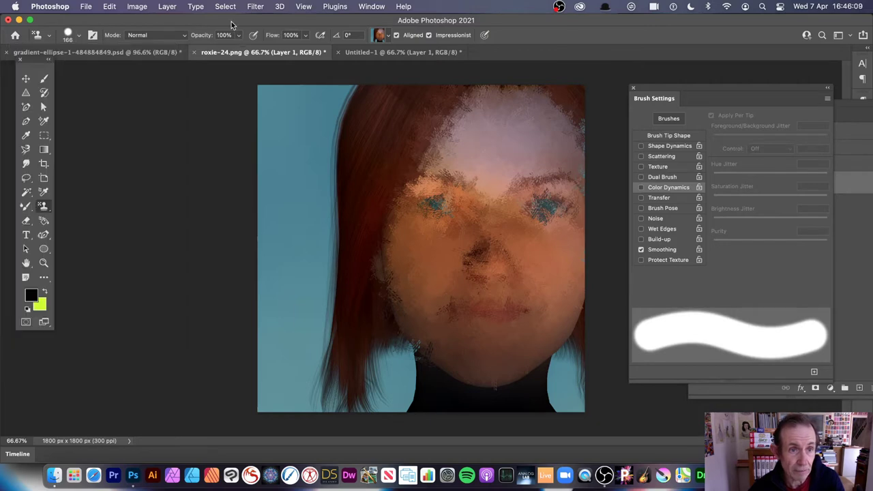
{"action": "left_click", "coordinate": [78, 38]}
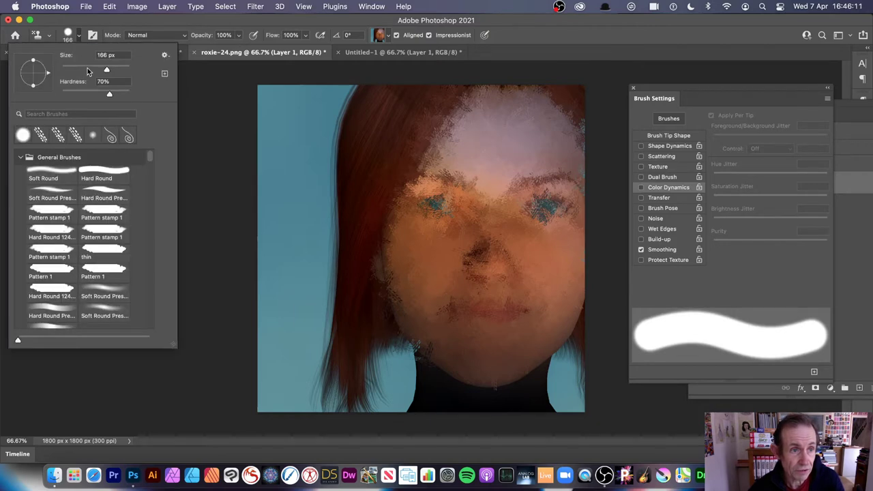
{"action": "left_click", "coordinate": [87, 68]}
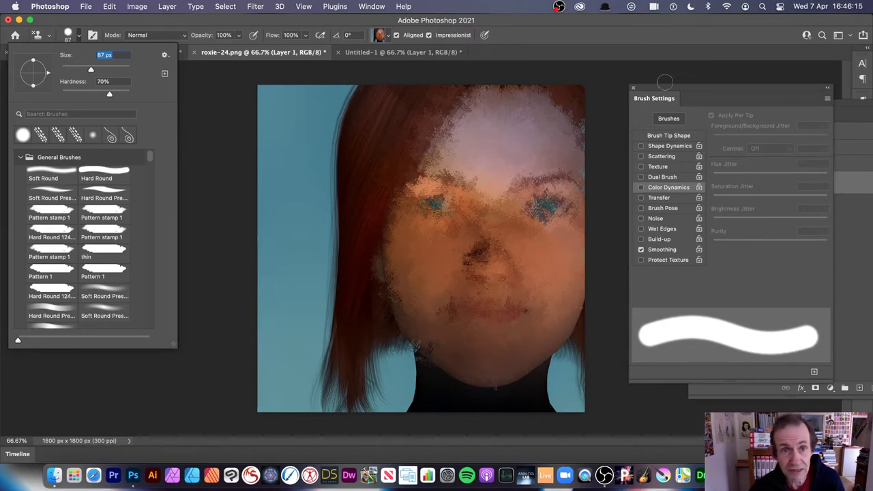
Undo the earlier pattern stamp painting to restore the original portrait.
{"action": "left_click", "coordinate": [371, 6]}
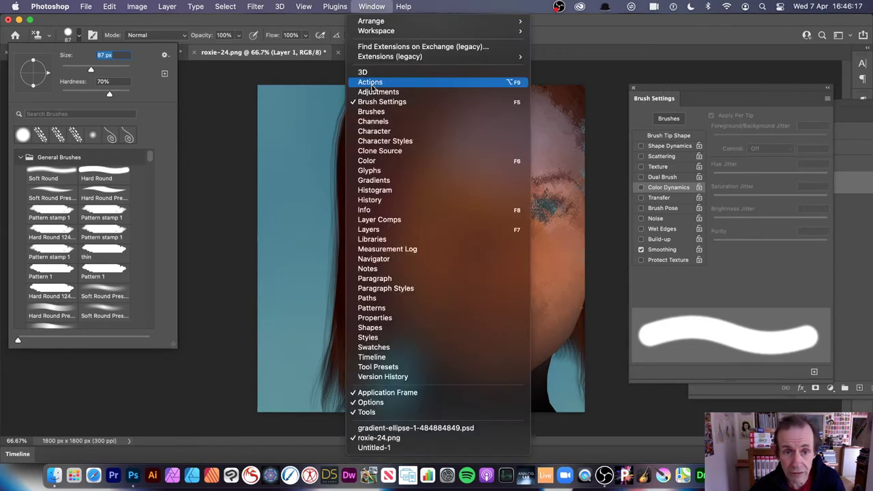
{"action": "left_click", "coordinate": [613, 39]}
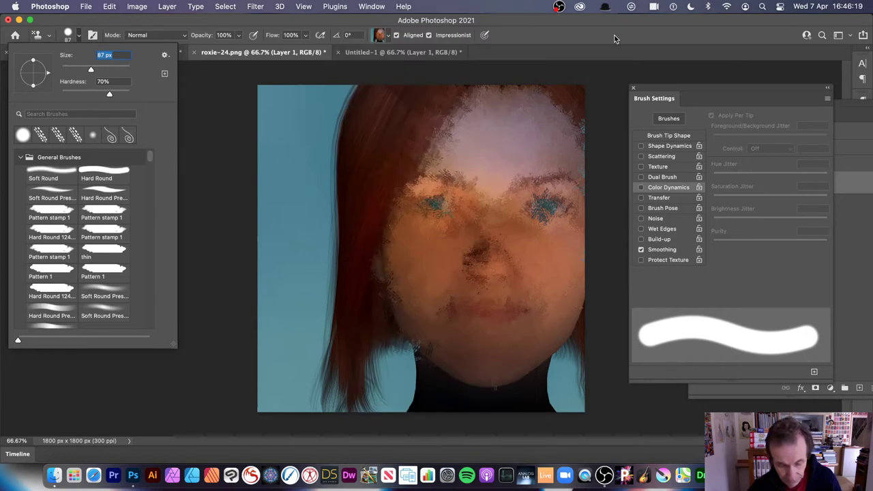
{"action": "key", "text": "super+z"}
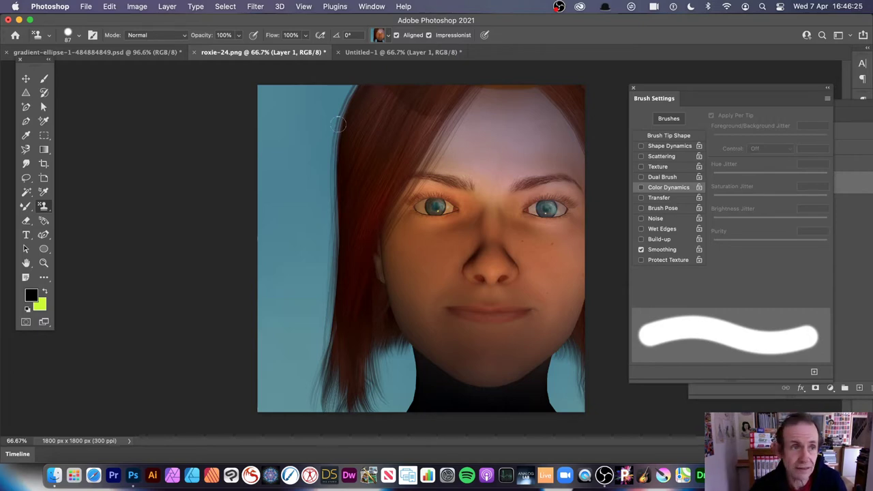
Define the portrait as a pattern named roxie-24.png and select it as the Pattern Stamp's pattern.
{"action": "left_click", "coordinate": [112, 8]}
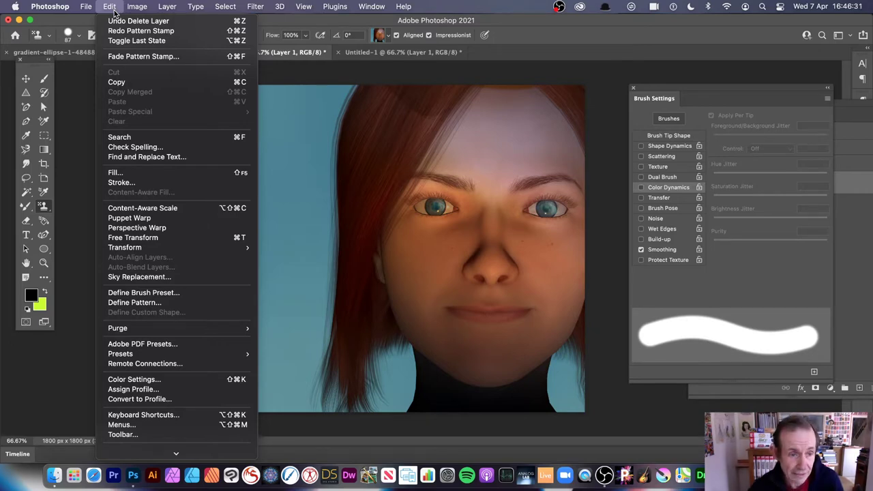
{"action": "left_click", "coordinate": [134, 302]}
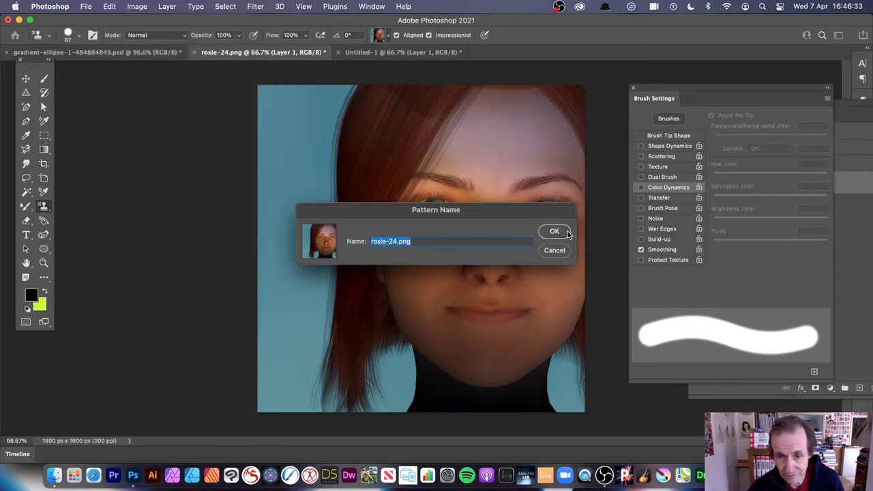
{"action": "left_click", "coordinate": [567, 233]}
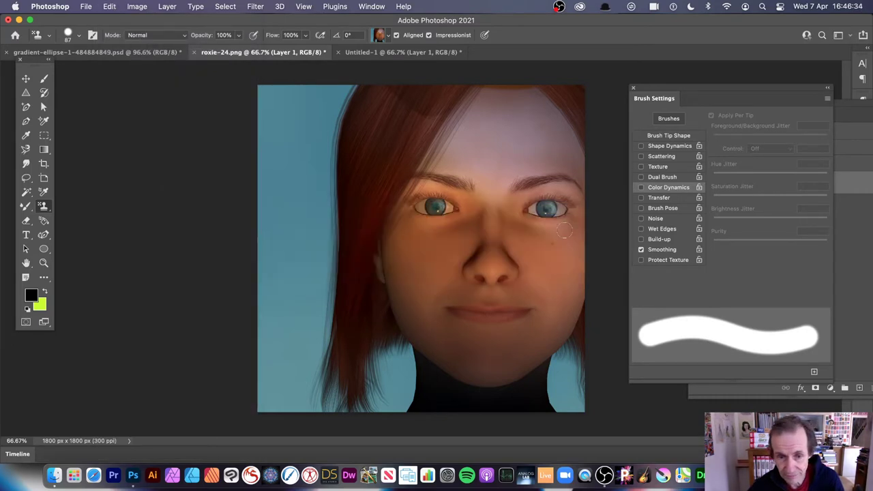
{"action": "left_click", "coordinate": [382, 35]}
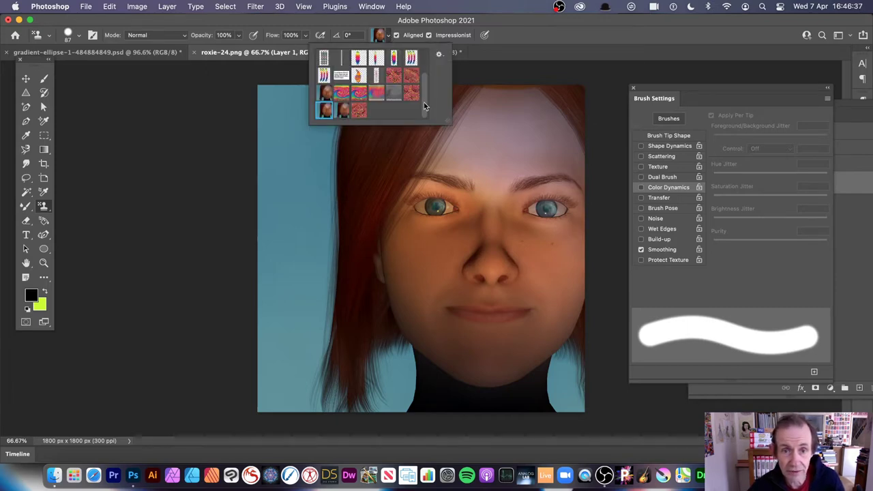
{"action": "left_click", "coordinate": [341, 111]}
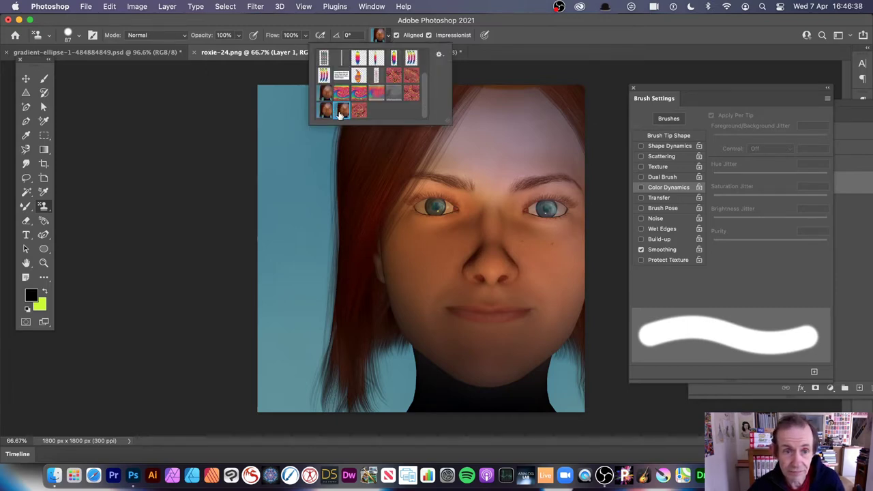
{"action": "left_click", "coordinate": [540, 35]}
Try painting the whole portrait with the 87 px round Pattern Stamp brush and undo the strokes.
{"action": "mouse_move", "coordinate": [539, 104]}
{"action": "left_mouse_down"}
{"action": "mouse_move", "coordinate": [562, 108]}
{"action": "mouse_move", "coordinate": [573, 128]}
{"action": "mouse_move", "coordinate": [583, 170]}
{"action": "mouse_move", "coordinate": [572, 179]}
{"action": "mouse_move", "coordinate": [469, 86]}
{"action": "mouse_move", "coordinate": [585, 287]}
{"action": "mouse_move", "coordinate": [576, 301]}
{"action": "mouse_move", "coordinate": [444, 134]}
{"action": "mouse_move", "coordinate": [381, 91]}
{"action": "mouse_move", "coordinate": [537, 296]}
{"action": "mouse_move", "coordinate": [565, 359]}
{"action": "mouse_move", "coordinate": [322, 114]}
{"action": "mouse_move", "coordinate": [461, 257]}
{"action": "mouse_move", "coordinate": [539, 404]}
{"action": "mouse_move", "coordinate": [453, 369]}
{"action": "mouse_move", "coordinate": [448, 391]}
{"action": "mouse_move", "coordinate": [402, 396]}
{"action": "mouse_move", "coordinate": [316, 330]}
{"action": "mouse_move", "coordinate": [336, 401]}
{"action": "mouse_move", "coordinate": [420, 336]}
{"action": "mouse_move", "coordinate": [385, 181]}
{"action": "mouse_move", "coordinate": [459, 197]}
{"action": "mouse_move", "coordinate": [498, 186]}
{"action": "mouse_move", "coordinate": [570, 264]}
{"action": "mouse_move", "coordinate": [576, 241]}
{"action": "mouse_move", "coordinate": [613, 265]}
{"action": "mouse_move", "coordinate": [589, 109]}
{"action": "left_mouse_up"}
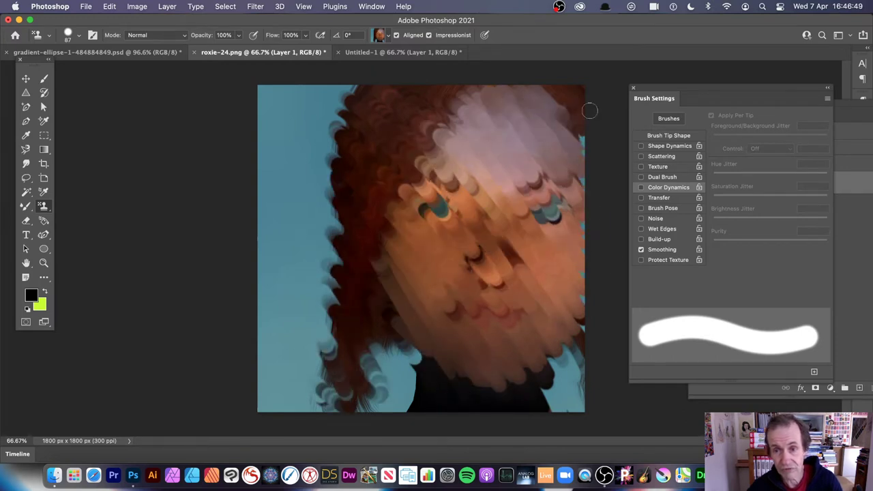
{"action": "key", "text": "F12"}
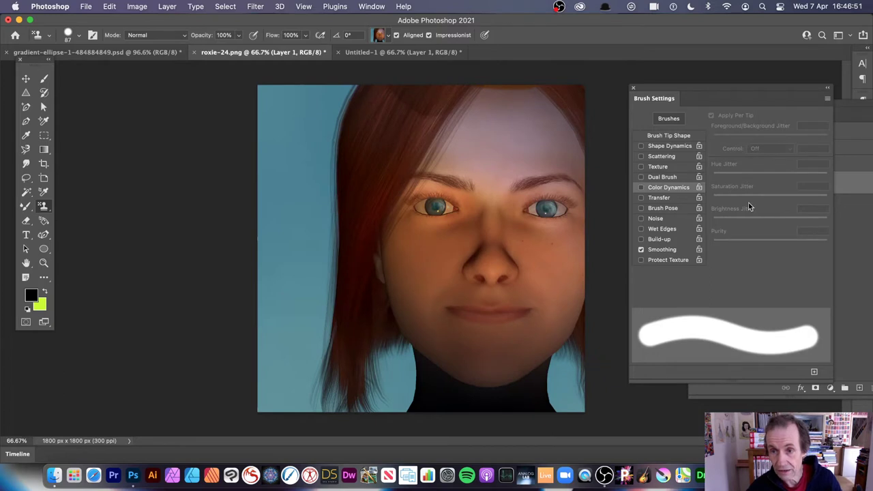
Set the brush tip's size to 62 px, hardness to about 25% and spacing to 10%.
{"action": "left_click", "coordinate": [667, 137]}
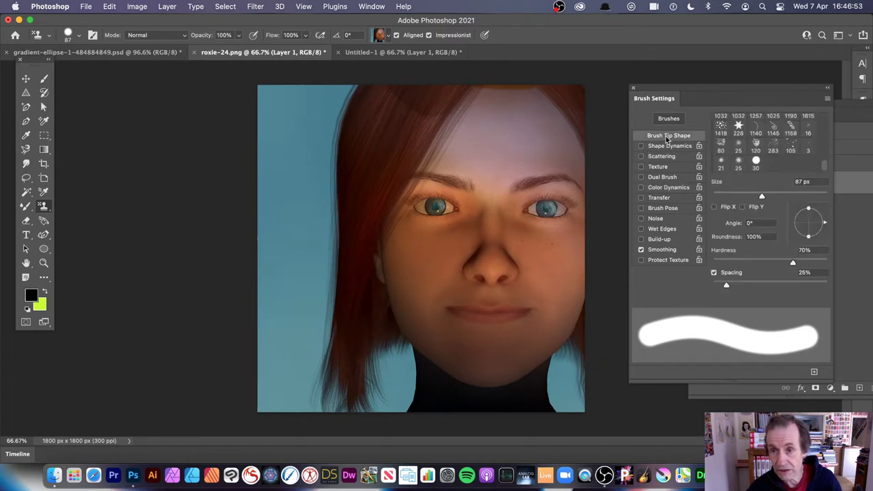
{"action": "left_click_drag", "start_coordinate": [753, 193], "coordinate": [747, 196]}
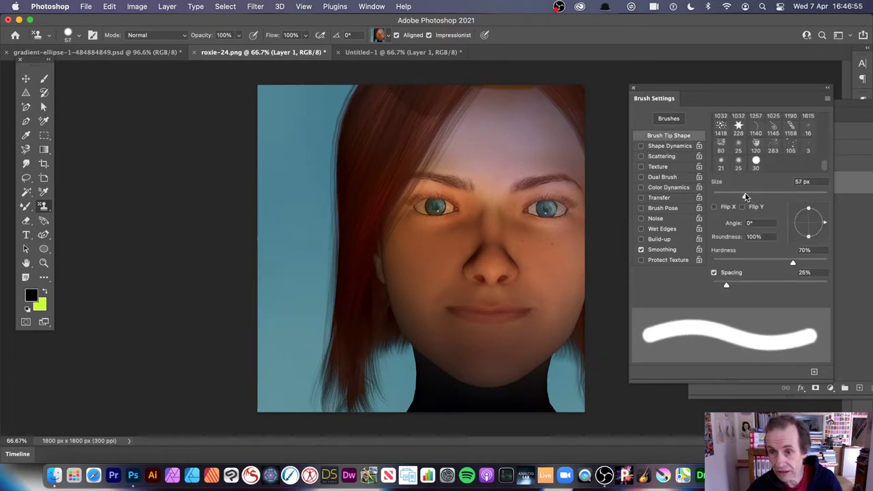
{"action": "mouse_move", "coordinate": [793, 262]}
{"action": "left_mouse_down"}
{"action": "mouse_move", "coordinate": [741, 261]}
{"action": "mouse_move", "coordinate": [716, 286]}
{"action": "left_mouse_up"}
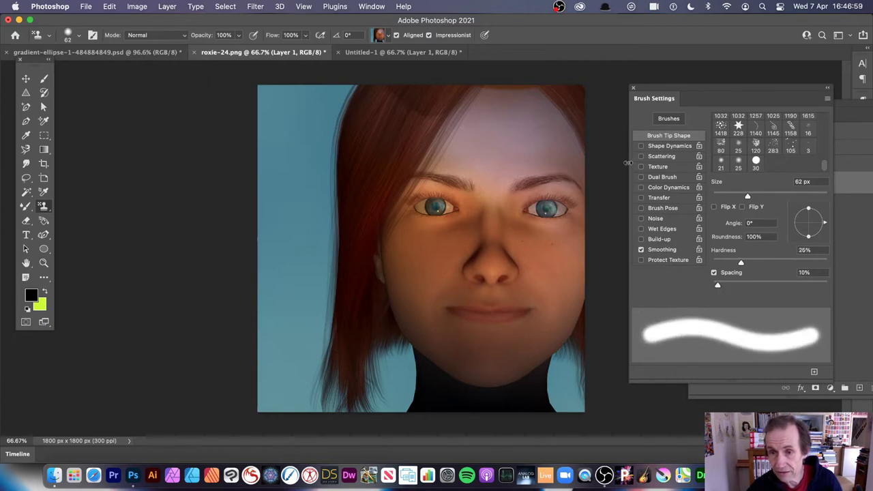
Enable Shape Dynamics with 65% size jitter, 5% minimum diameter and 50% angle jitter.
{"action": "left_click", "coordinate": [662, 147]}
{"action": "left_click_drag", "start_coordinate": [712, 127], "coordinate": [786, 132]}
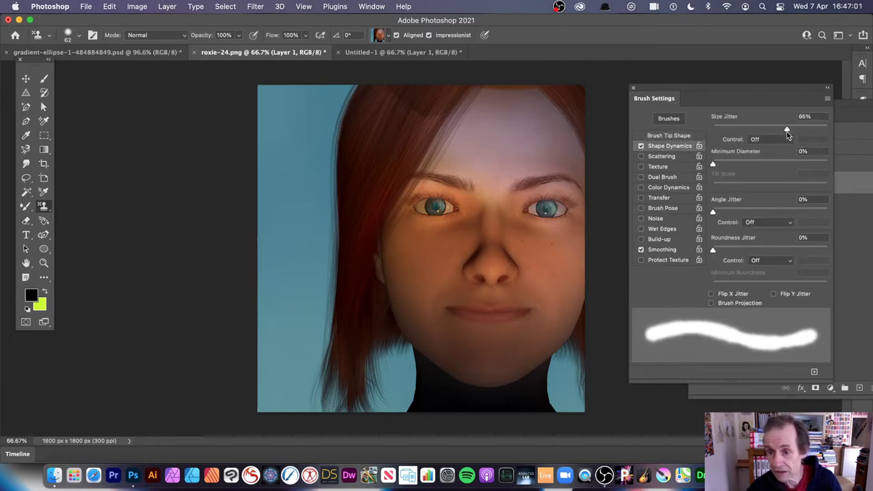
{"action": "left_click_drag", "start_coordinate": [713, 164], "coordinate": [719, 166]}
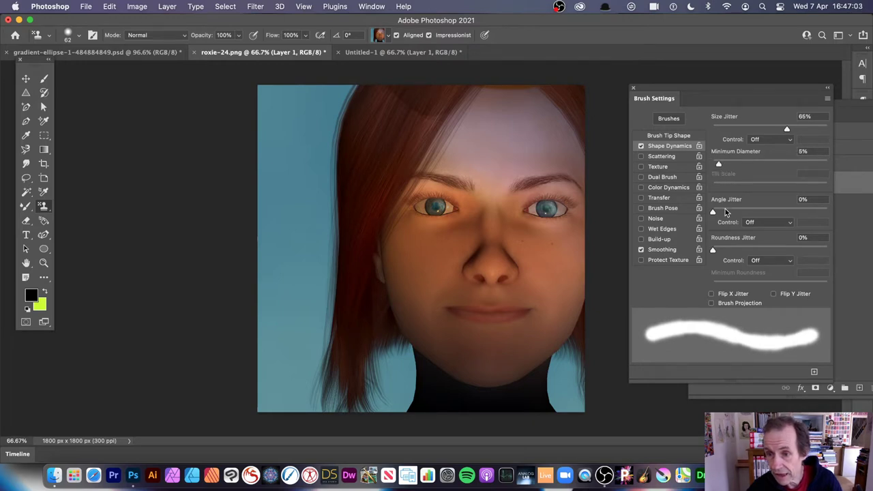
{"action": "left_click_drag", "start_coordinate": [713, 212], "coordinate": [771, 214]}
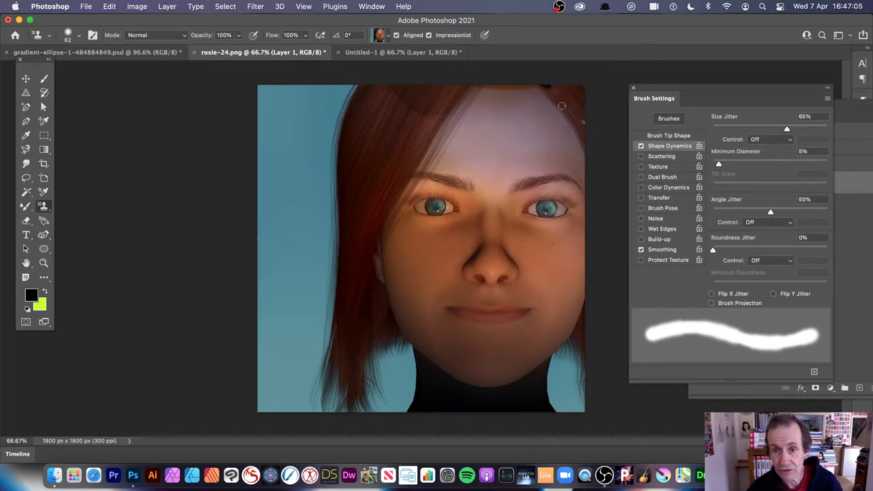
Paint Pattern Stamp strokes over the portrait's eyes, nose, mouth, cheek edge and jaw, and undo the last stroke.
{"action": "mouse_move", "coordinate": [573, 179]}
{"action": "left_mouse_down"}
{"action": "mouse_move", "coordinate": [502, 111]}
{"action": "mouse_move", "coordinate": [517, 155]}
{"action": "mouse_move", "coordinate": [579, 233]}
{"action": "mouse_move", "coordinate": [522, 209]}
{"action": "mouse_move", "coordinate": [545, 212]}
{"action": "mouse_move", "coordinate": [570, 243]}
{"action": "mouse_move", "coordinate": [556, 210]}
{"action": "left_mouse_up"}
{"action": "left_click_drag", "start_coordinate": [446, 208], "coordinate": [409, 201]}
{"action": "mouse_move", "coordinate": [508, 247]}
{"action": "left_mouse_down"}
{"action": "mouse_move", "coordinate": [502, 266]}
{"action": "mouse_move", "coordinate": [478, 278]}
{"action": "left_mouse_up"}
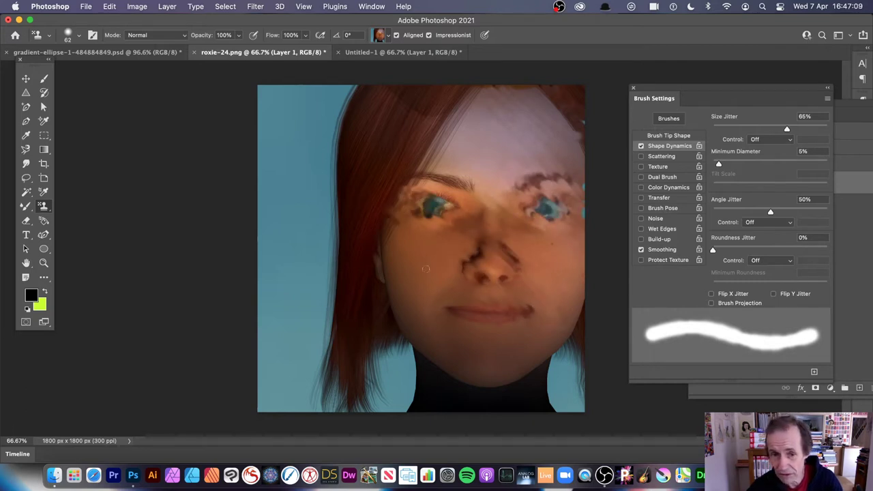
{"action": "left_click_drag", "start_coordinate": [501, 309], "coordinate": [450, 311]}
{"action": "left_click_drag", "start_coordinate": [385, 242], "coordinate": [388, 286]}
{"action": "left_click_drag", "start_coordinate": [485, 349], "coordinate": [423, 345]}
{"action": "key", "text": "super+z"}
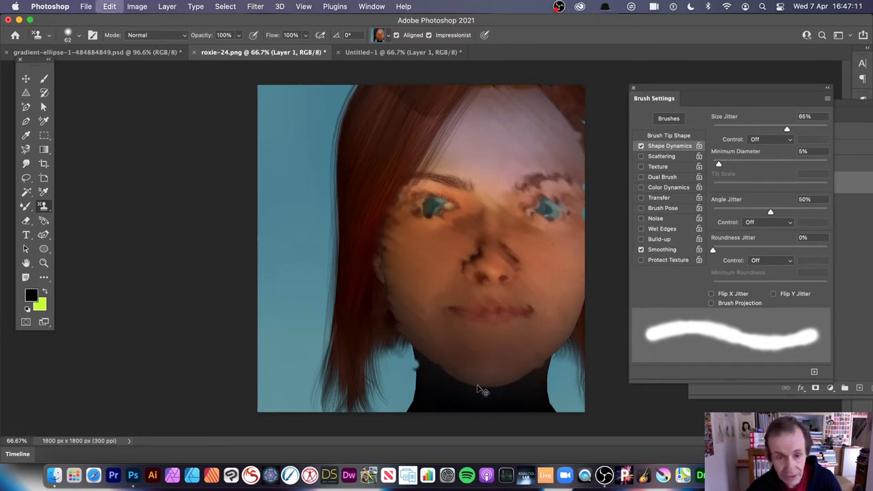
In the Untitled-1 document, switch to the Brush tool and define the selected soft dabs as a brush preset.
{"action": "left_click", "coordinate": [410, 53]}
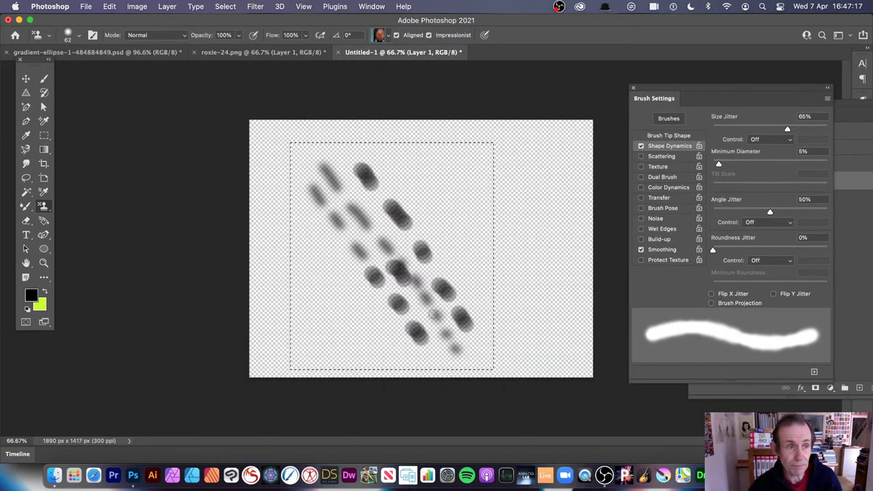
{"action": "left_click", "coordinate": [44, 78]}
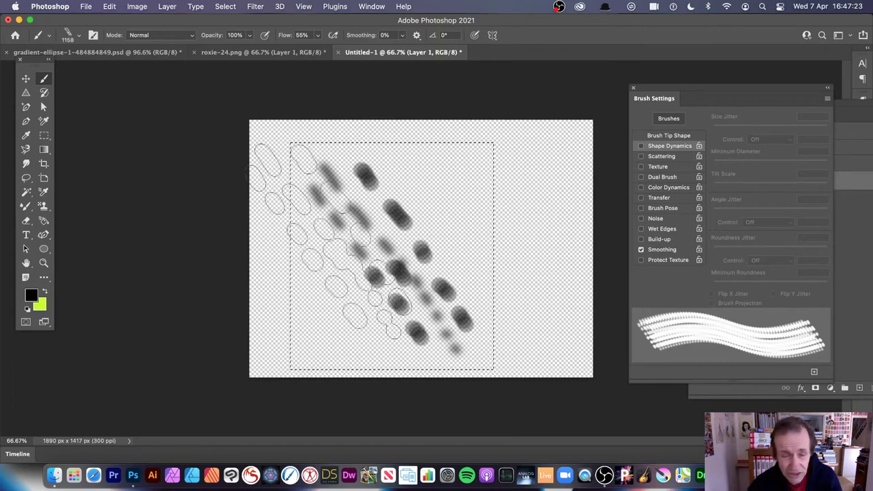
{"action": "left_click", "coordinate": [105, 7]}
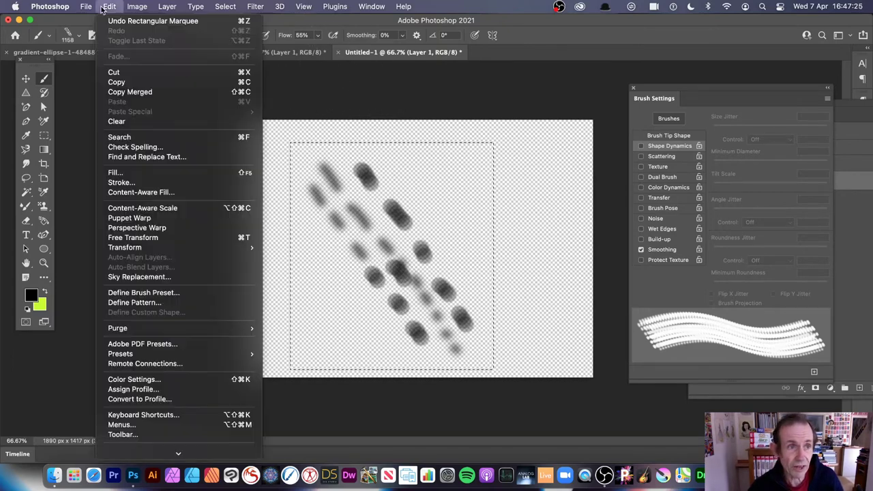
{"action": "left_click", "coordinate": [210, 293]}
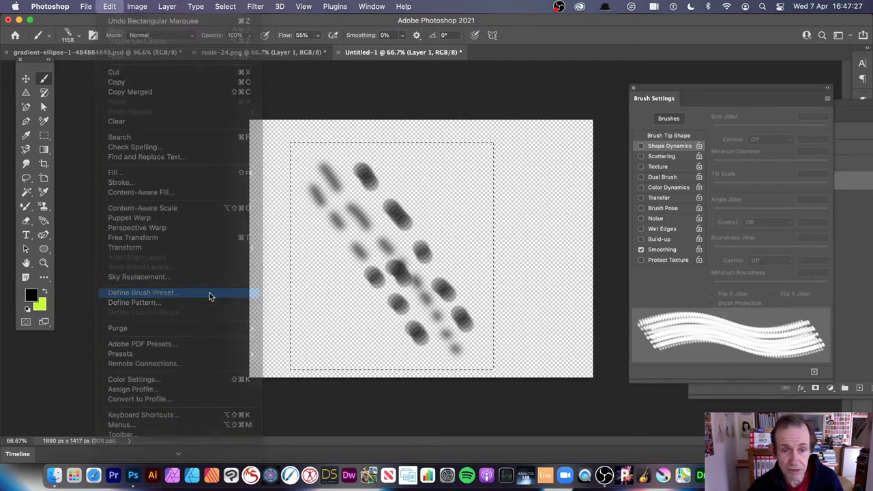
{"action": "left_click", "coordinate": [574, 229]}
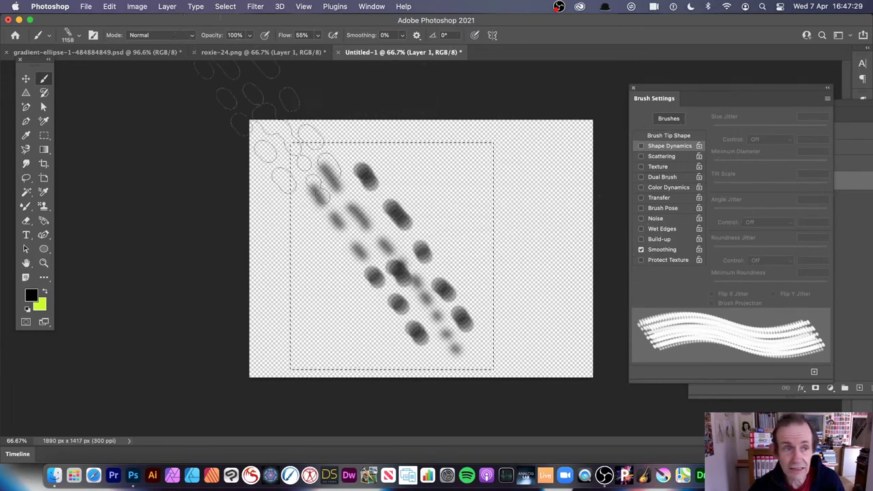
Return to the Pattern Stamp tool and select the newly defined portrait pattern for it.
{"action": "left_click", "coordinate": [42, 207]}
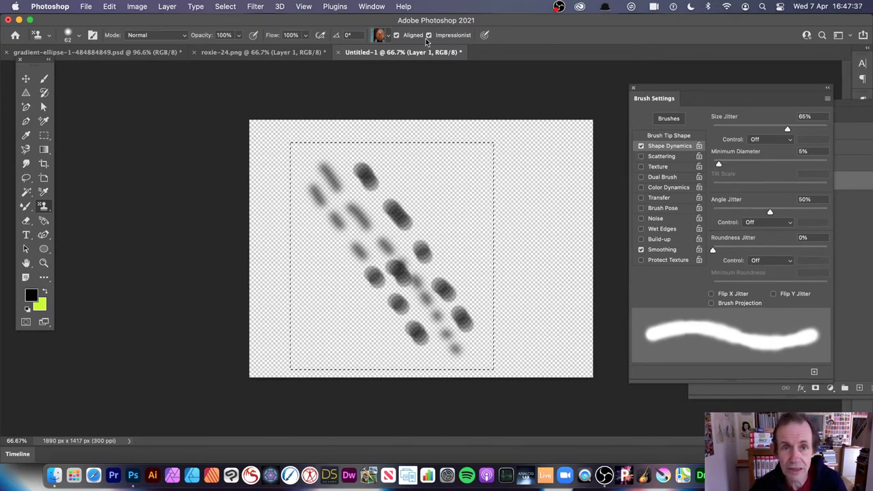
{"action": "left_click", "coordinate": [384, 39]}
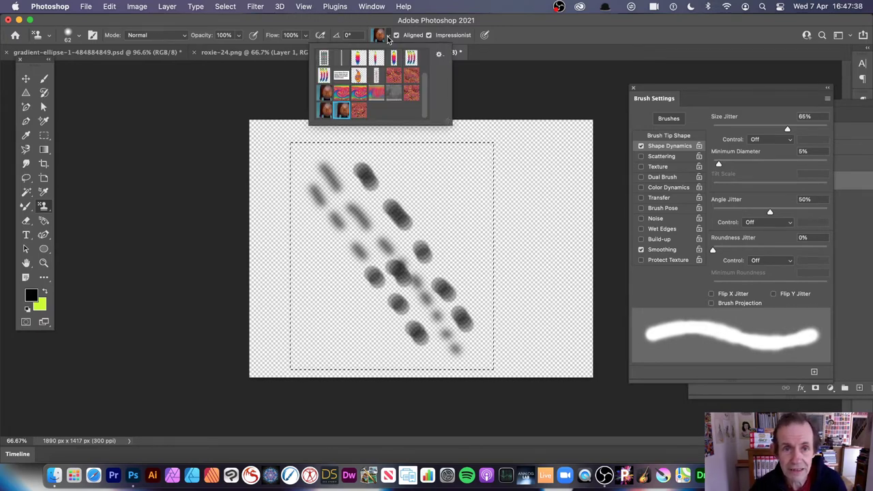
{"action": "double_click", "coordinate": [344, 114]}
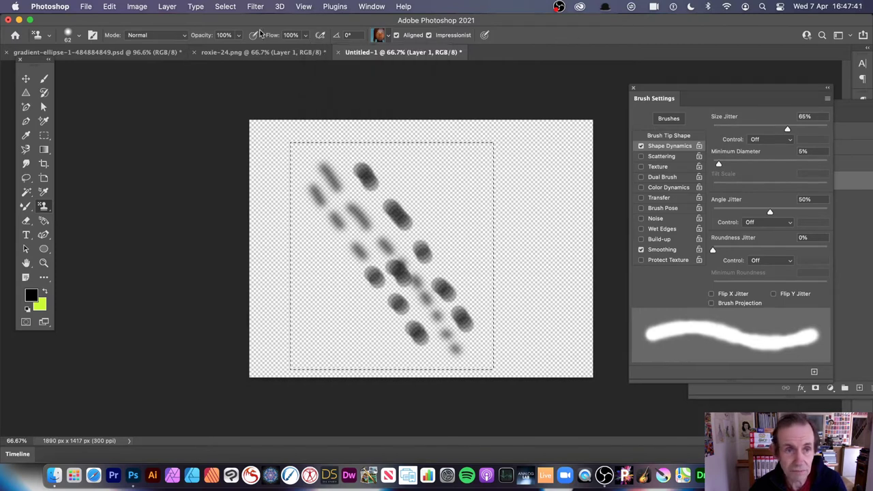
In roxie-24.png, select the 1158 px soft-dabs brush tip, test a Pattern Stamp stroke across the portrait, and undo it.
{"action": "left_click", "coordinate": [243, 57]}
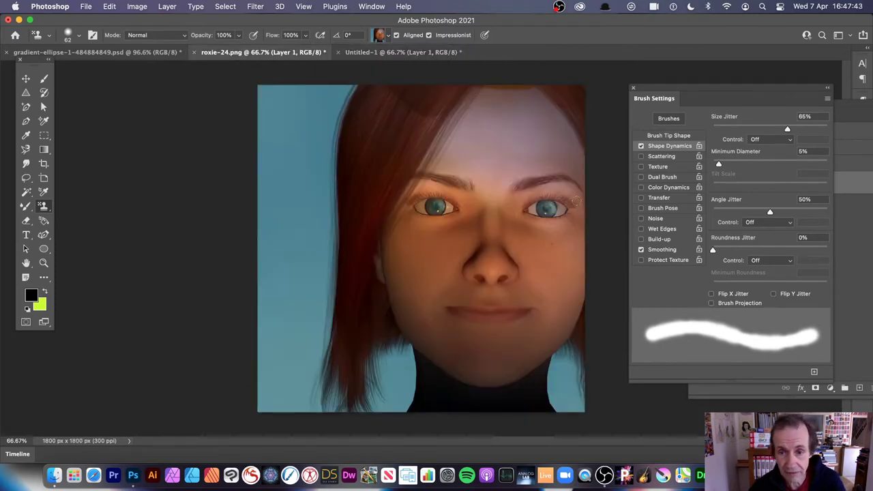
{"action": "left_click", "coordinate": [675, 137]}
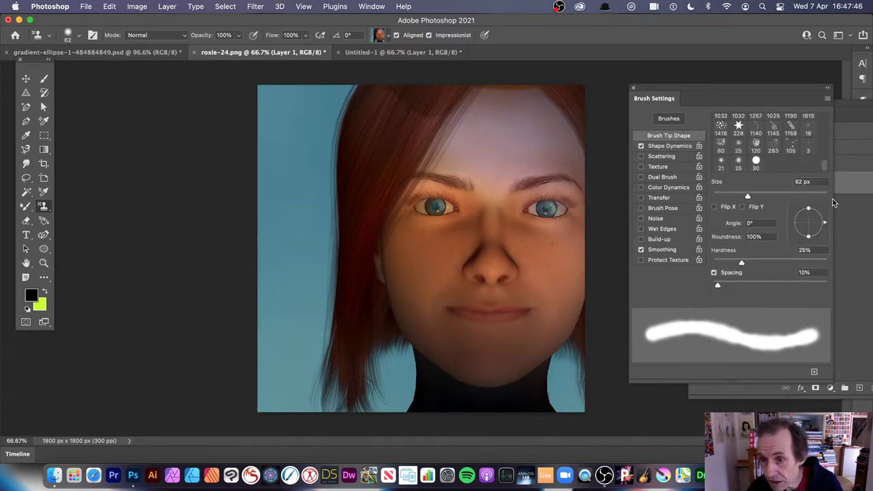
{"action": "left_click", "coordinate": [790, 128]}
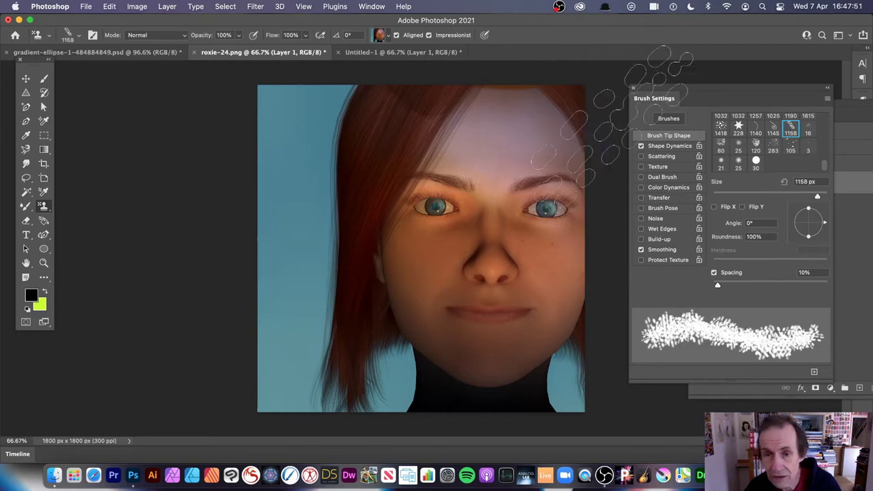
{"action": "mouse_move", "coordinate": [594, 95]}
{"action": "left_mouse_down"}
{"action": "mouse_move", "coordinate": [532, 116]}
{"action": "mouse_move", "coordinate": [478, 171]}
{"action": "mouse_move", "coordinate": [579, 306]}
{"action": "mouse_move", "coordinate": [463, 413]}
{"action": "mouse_move", "coordinate": [348, 389]}
{"action": "mouse_move", "coordinate": [215, 293]}
{"action": "mouse_move", "coordinate": [505, 150]}
{"action": "mouse_move", "coordinate": [443, 409]}
{"action": "mouse_move", "coordinate": [655, 287]}
{"action": "left_mouse_up"}
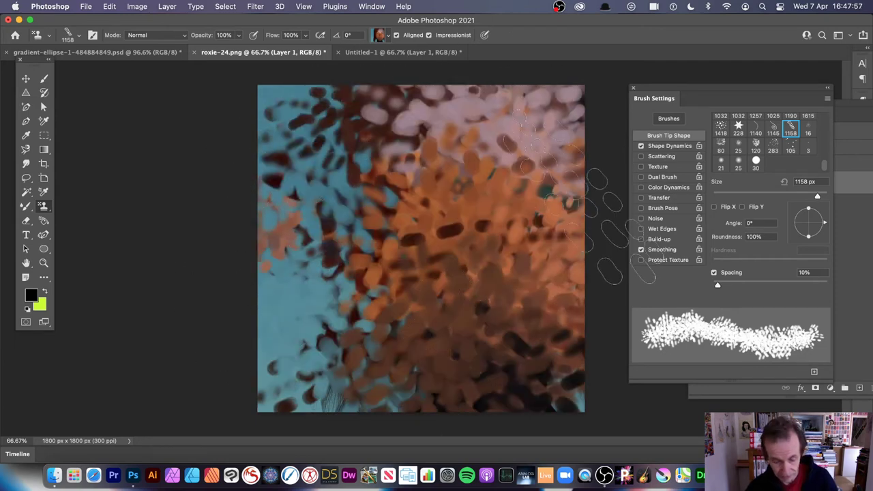
{"action": "key", "text": "super+z"}
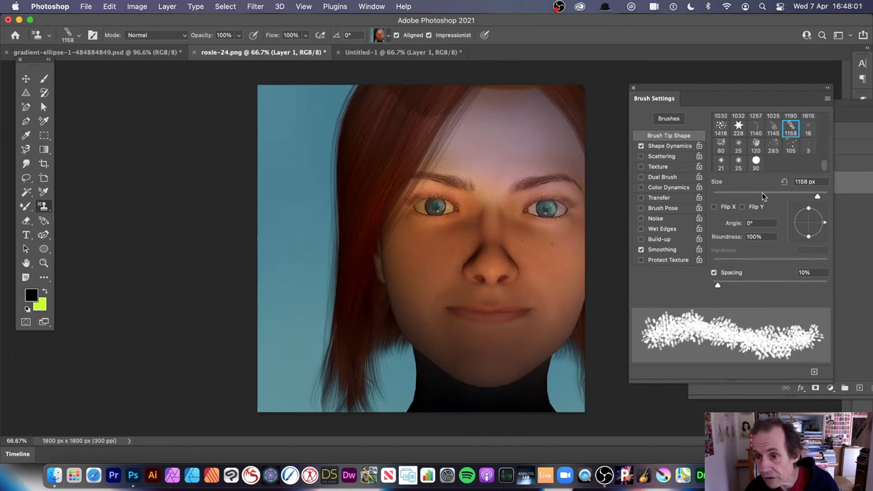
Set the brush tip to 98 px size, 0% roundness and 3% spacing.
{"action": "left_click_drag", "start_coordinate": [761, 196], "coordinate": [750, 197]}
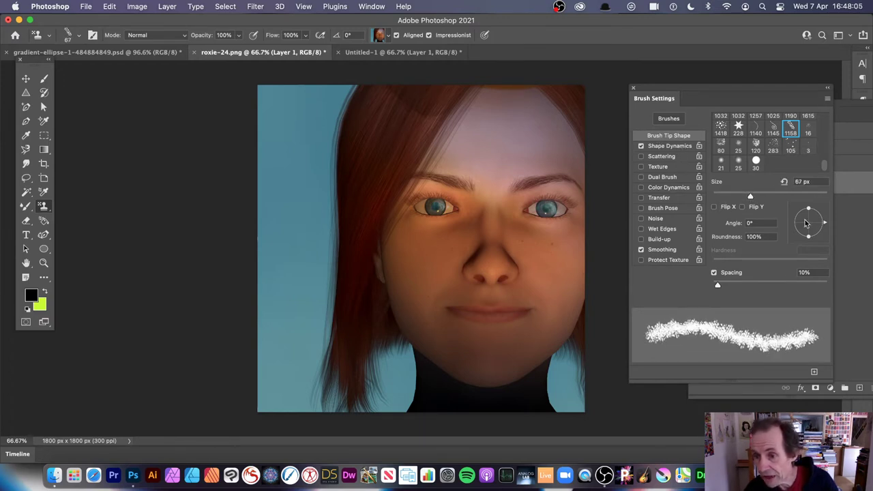
{"action": "left_click_drag", "start_coordinate": [809, 210], "coordinate": [808, 223]}
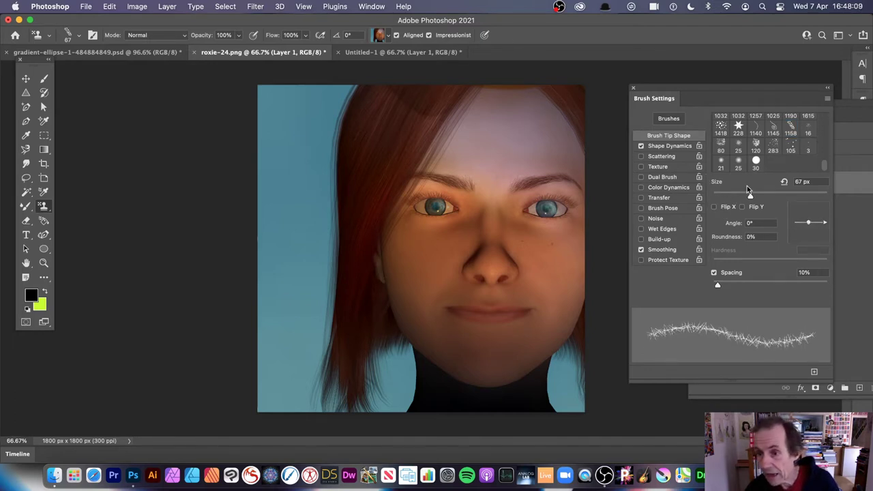
{"action": "left_click_drag", "start_coordinate": [750, 196], "coordinate": [768, 196]}
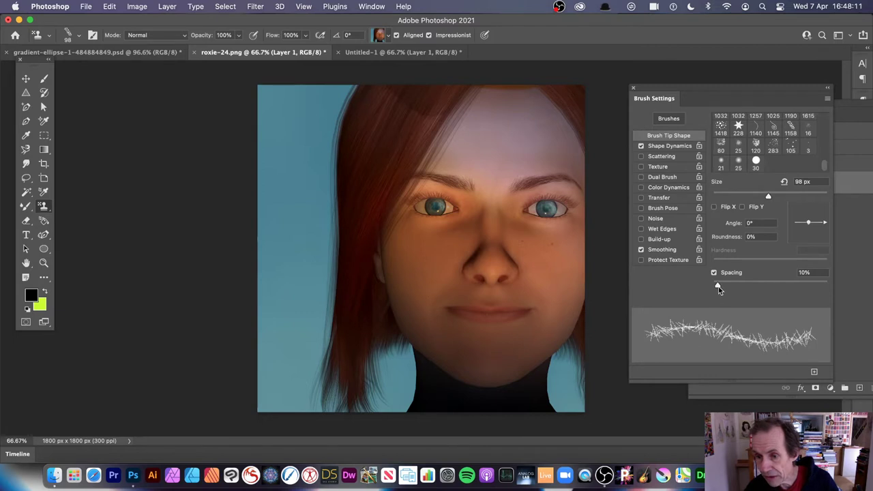
{"action": "left_click_drag", "start_coordinate": [717, 285], "coordinate": [713, 285]}
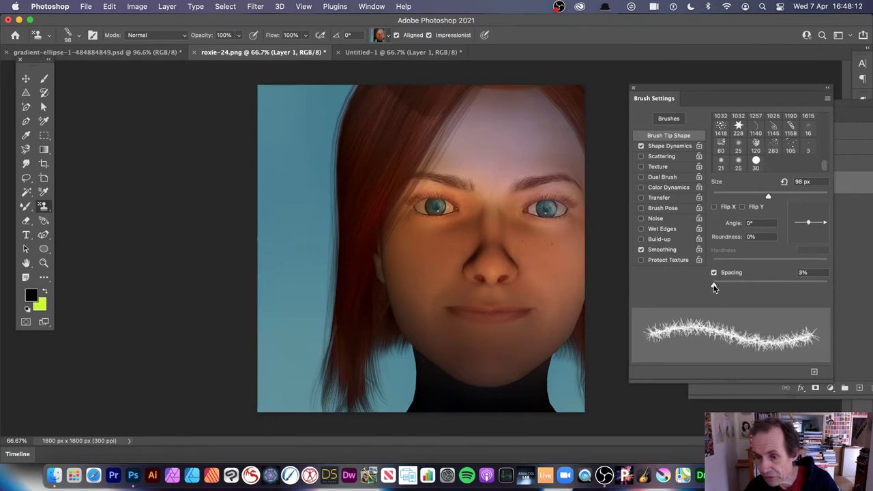
Enable Scattering for the brush with 186% scatter on both axes.
{"action": "left_click", "coordinate": [659, 155]}
{"action": "left_click_drag", "start_coordinate": [714, 128], "coordinate": [733, 129]}
{"action": "left_click", "coordinate": [746, 116]}
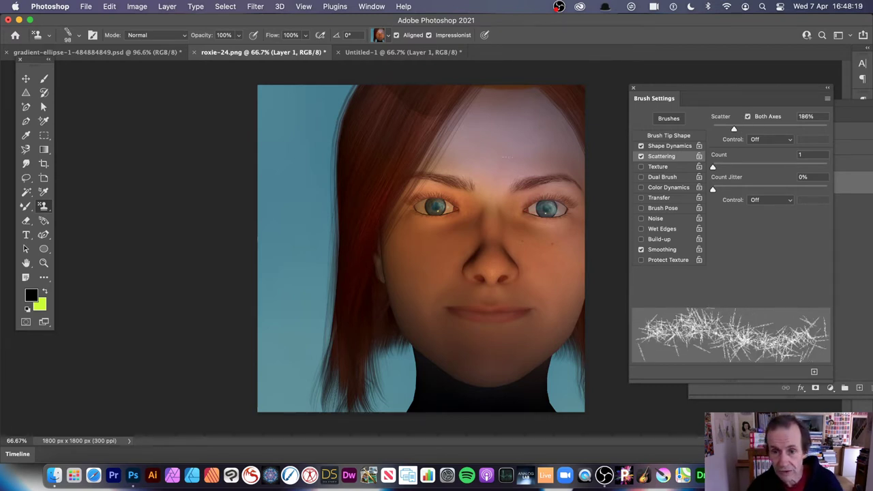
Try scattered Pattern Stamp strokes over the forehead, eyes and nose, and revert the image.
{"action": "left_click_drag", "start_coordinate": [516, 118], "coordinate": [545, 160]}
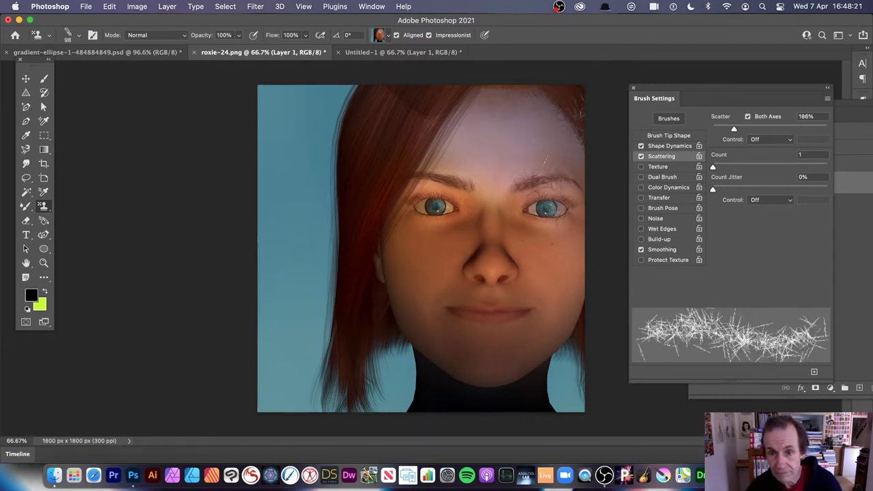
{"action": "left_click_drag", "start_coordinate": [419, 171], "coordinate": [447, 208]}
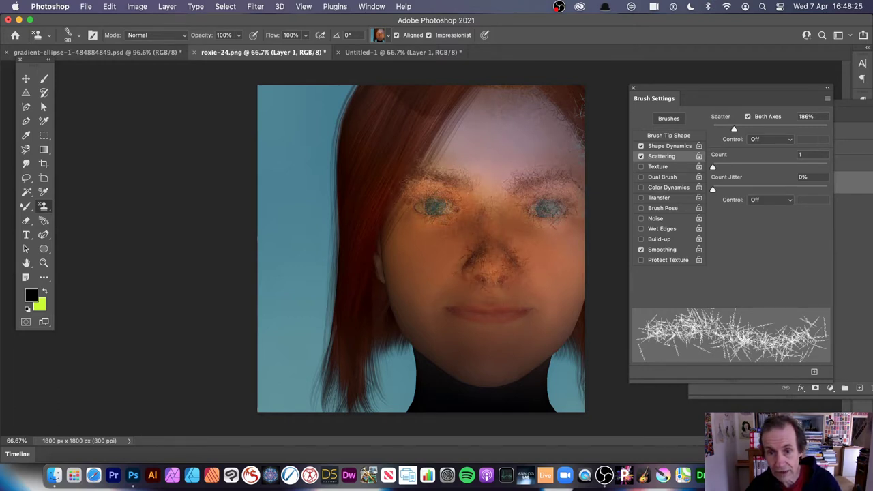
{"action": "key", "text": "F12"}
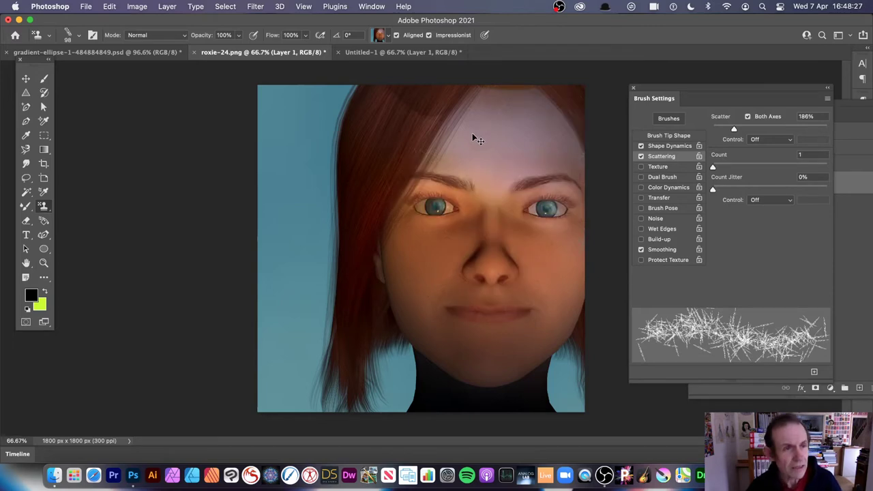
Set the brush size to 185 px, try strokes over the face, jaw and hair, and undo them.
{"action": "left_click", "coordinate": [80, 35]}
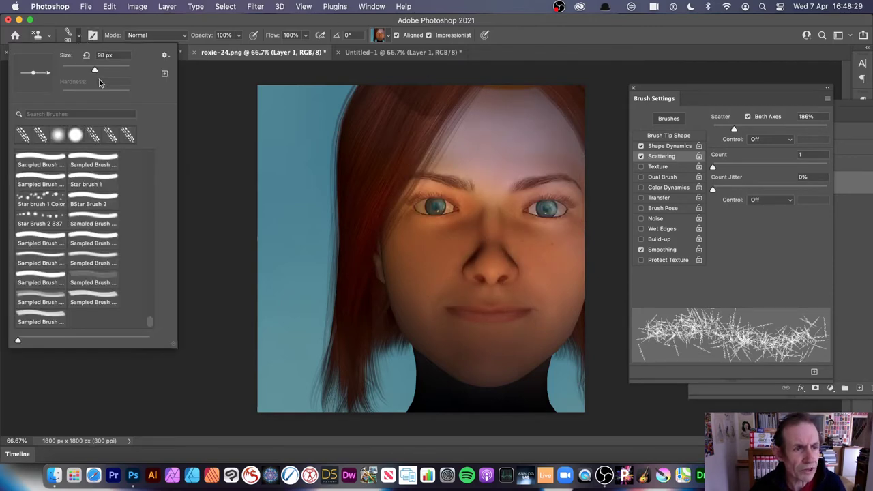
{"action": "left_click_drag", "start_coordinate": [99, 70], "coordinate": [111, 73]}
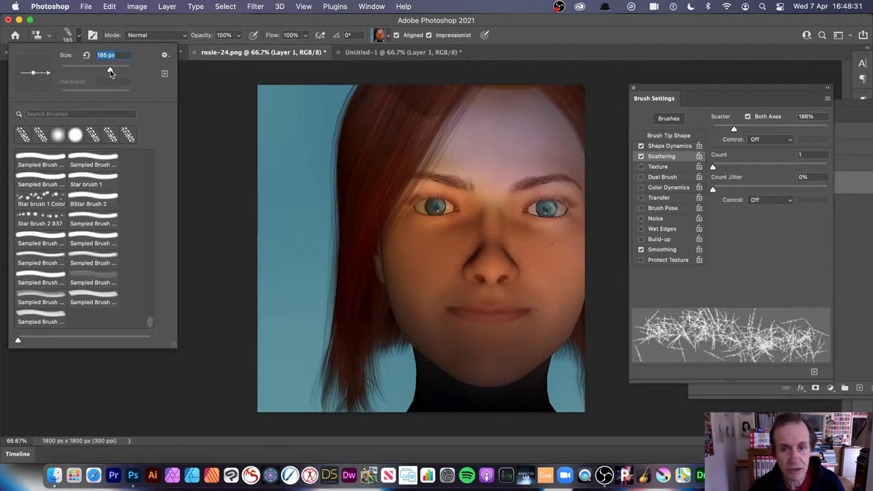
{"action": "key", "text": "Return"}
{"action": "mouse_move", "coordinate": [580, 123]}
{"action": "left_mouse_down"}
{"action": "mouse_move", "coordinate": [412, 178]}
{"action": "mouse_move", "coordinate": [467, 208]}
{"action": "left_mouse_up"}
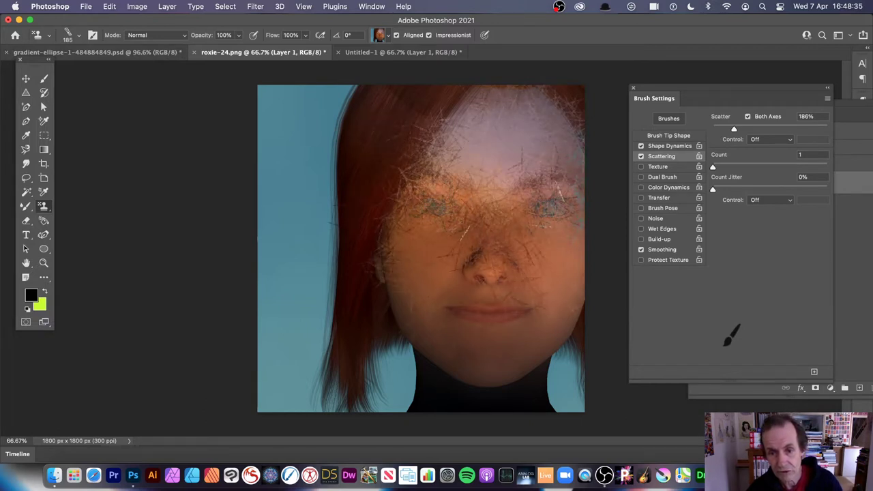
{"action": "left_click_drag", "start_coordinate": [436, 308], "coordinate": [507, 347]}
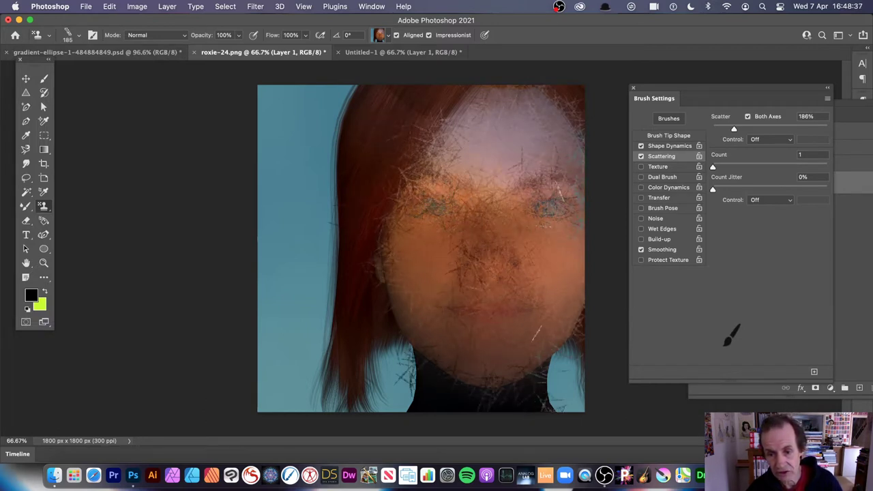
{"action": "mouse_move", "coordinate": [335, 330]}
{"action": "left_mouse_down"}
{"action": "mouse_move", "coordinate": [329, 140]}
{"action": "mouse_move", "coordinate": [408, 183]}
{"action": "mouse_move", "coordinate": [475, 111]}
{"action": "left_mouse_up"}
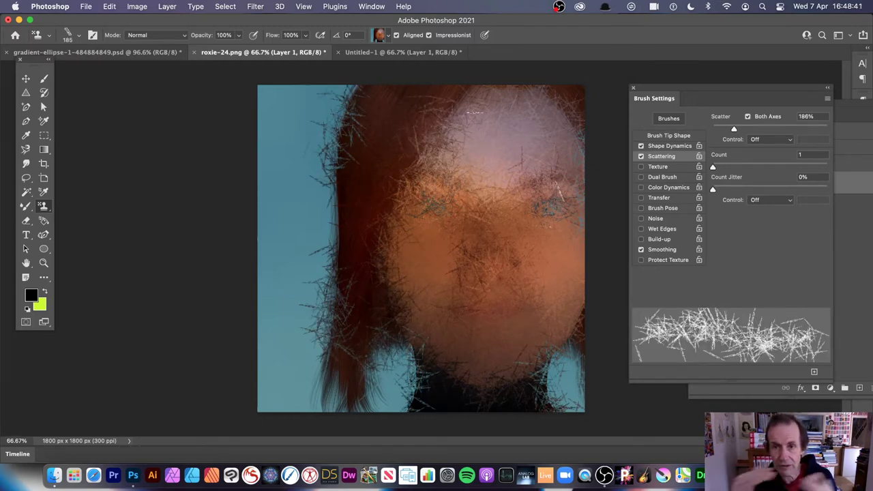
{"action": "key", "text": "super+z"}
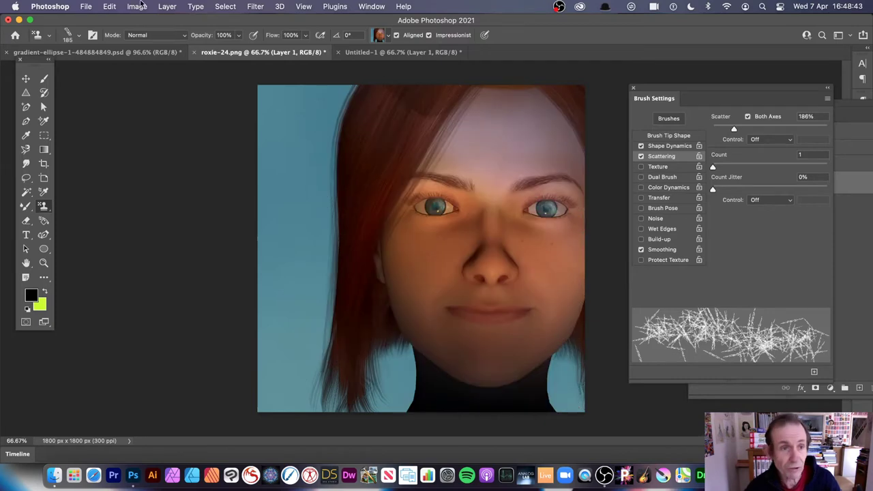
Try the Darken blending mode with strokes over the forehead, eyes, nose and cheek, and undo them.
{"action": "left_click", "coordinate": [170, 35]}
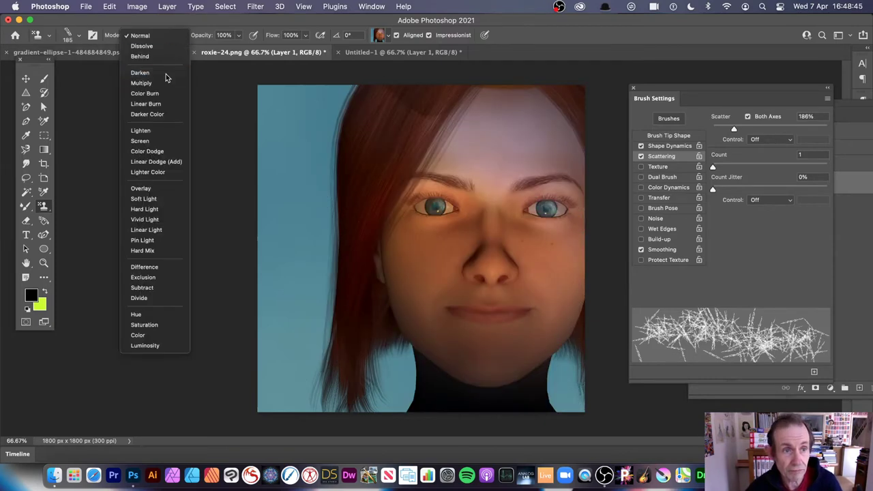
{"action": "left_click", "coordinate": [140, 72]}
{"action": "mouse_move", "coordinate": [556, 98]}
{"action": "left_mouse_down"}
{"action": "mouse_move", "coordinate": [567, 126]}
{"action": "mouse_move", "coordinate": [546, 232]}
{"action": "left_mouse_up"}
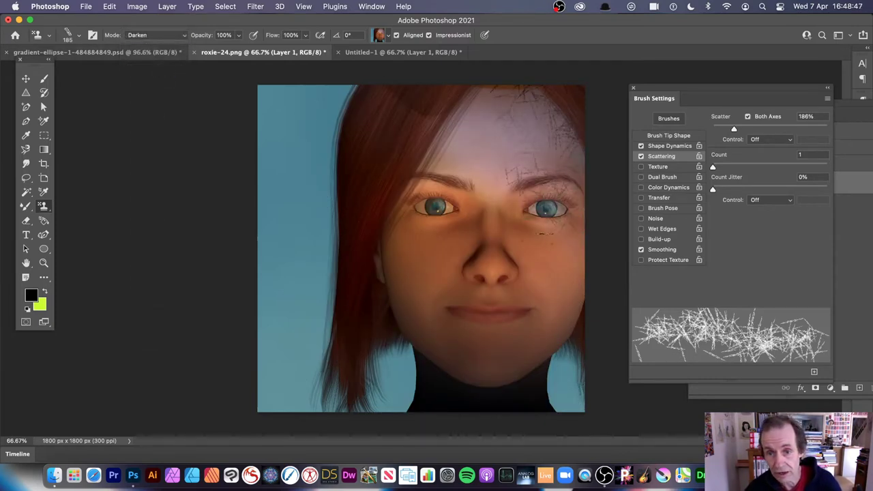
{"action": "left_click_drag", "start_coordinate": [436, 186], "coordinate": [404, 198]}
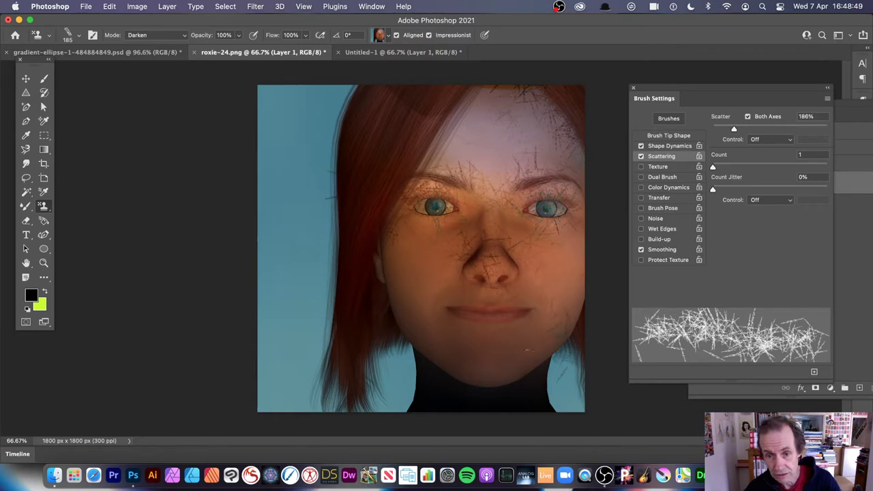
{"action": "key", "text": "super+z"}
{"action": "key", "text": "super+z"}
Try the Lighten blending mode with strokes over the forehead, eye and nose, and undo them.
{"action": "left_click", "coordinate": [151, 34]}
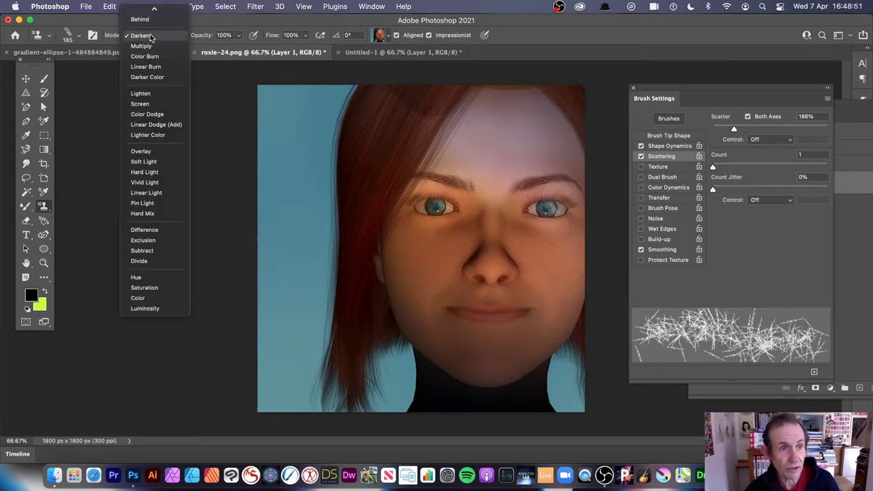
{"action": "left_click", "coordinate": [169, 94]}
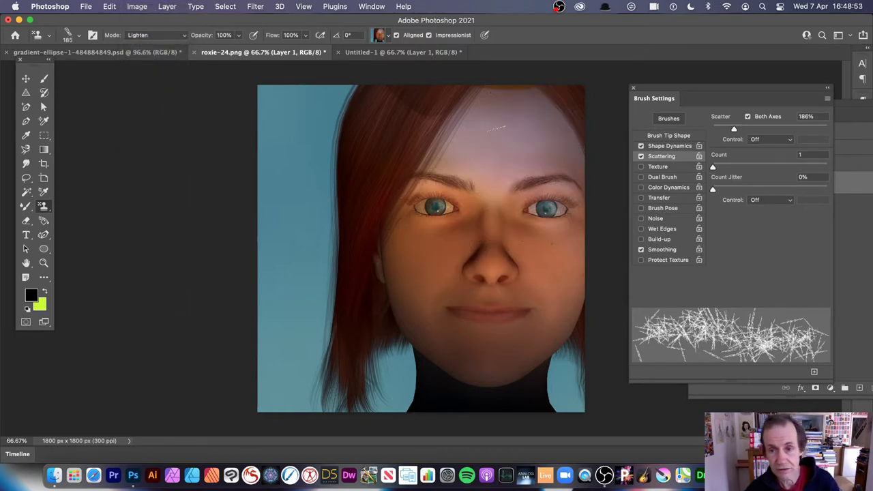
{"action": "left_click_drag", "start_coordinate": [549, 208], "coordinate": [491, 204]}
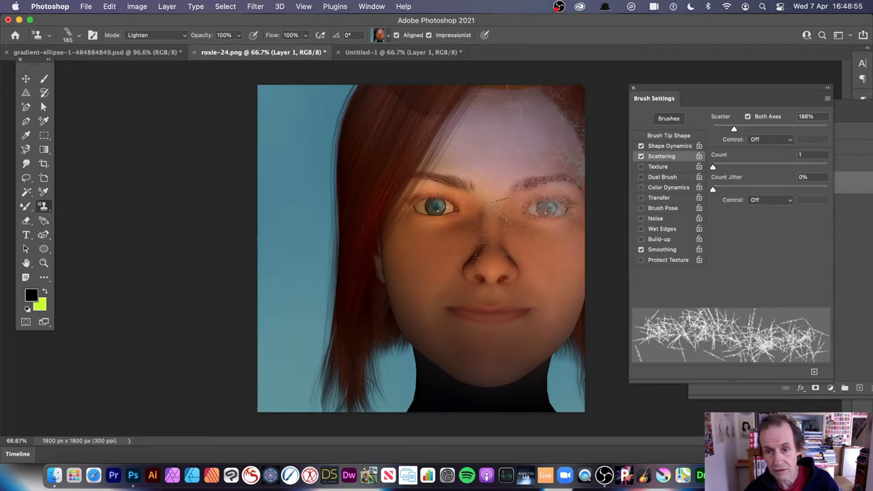
{"action": "key", "text": "super+z"}
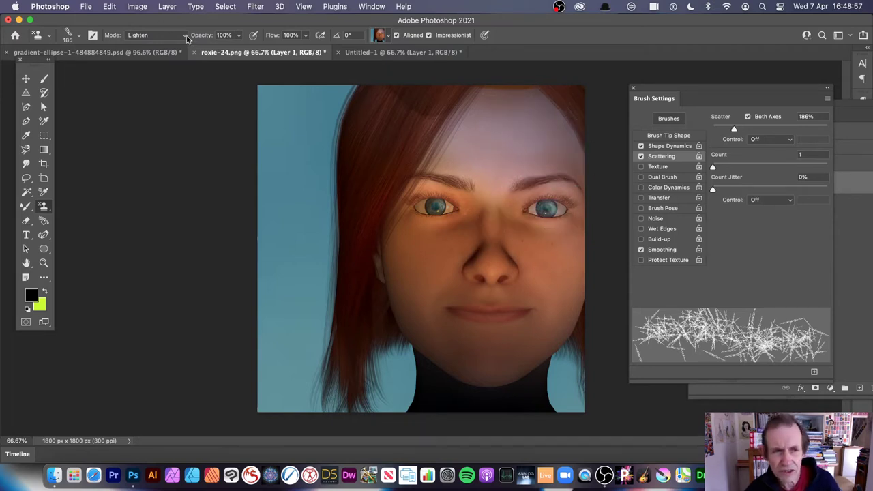
Set the Pattern Stamp blending mode to Difference and the brush size to 405 px.
{"action": "left_click", "coordinate": [184, 35]}
{"action": "left_click", "coordinate": [174, 173]}
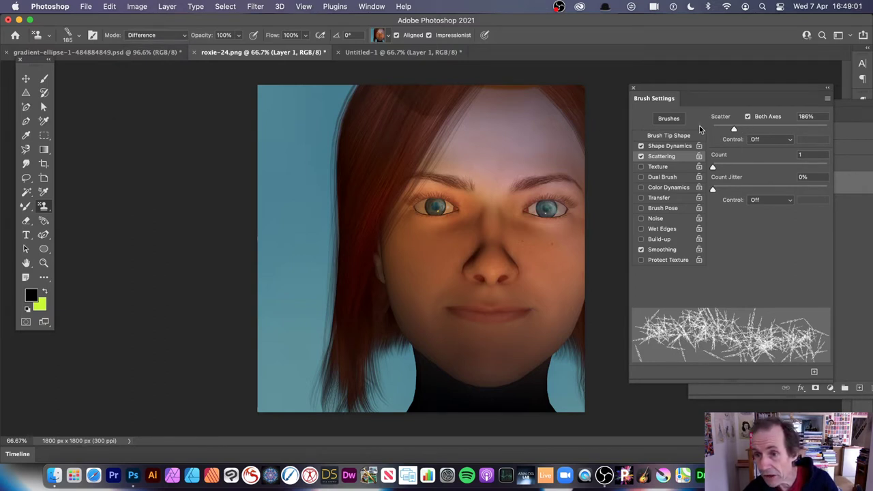
{"action": "left_click", "coordinate": [669, 139]}
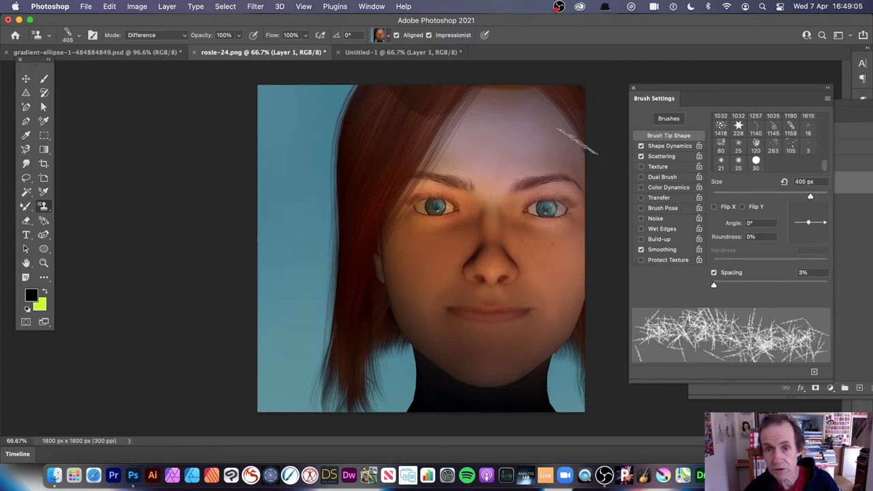
Paint layered Difference strokes over the face, hair and adjoining background, and apply Auto Tone to the result.
{"action": "mouse_move", "coordinate": [578, 142]}
{"action": "left_mouse_down"}
{"action": "mouse_move", "coordinate": [580, 191]}
{"action": "mouse_move", "coordinate": [503, 247]}
{"action": "mouse_move", "coordinate": [402, 155]}
{"action": "mouse_move", "coordinate": [453, 191]}
{"action": "mouse_move", "coordinate": [488, 239]}
{"action": "mouse_move", "coordinate": [463, 256]}
{"action": "mouse_move", "coordinate": [376, 232]}
{"action": "mouse_move", "coordinate": [507, 243]}
{"action": "mouse_move", "coordinate": [590, 316]}
{"action": "mouse_move", "coordinate": [578, 270]}
{"action": "mouse_move", "coordinate": [448, 310]}
{"action": "mouse_move", "coordinate": [348, 256]}
{"action": "mouse_move", "coordinate": [359, 125]}
{"action": "mouse_move", "coordinate": [413, 148]}
{"action": "mouse_move", "coordinate": [412, 225]}
{"action": "mouse_move", "coordinate": [426, 256]}
{"action": "mouse_move", "coordinate": [354, 256]}
{"action": "mouse_move", "coordinate": [340, 295]}
{"action": "left_mouse_up"}
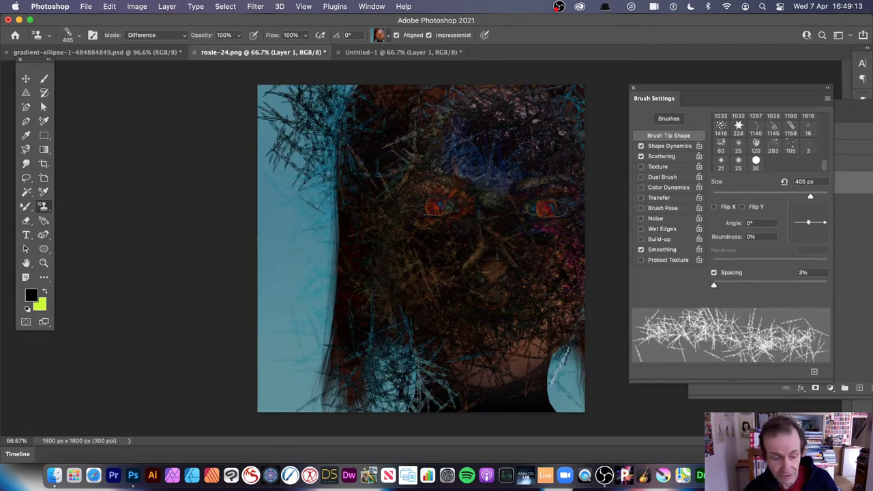
{"action": "mouse_move", "coordinate": [478, 123]}
{"action": "left_mouse_down"}
{"action": "mouse_move", "coordinate": [560, 157]}
{"action": "mouse_move", "coordinate": [556, 137]}
{"action": "mouse_move", "coordinate": [491, 122]}
{"action": "mouse_move", "coordinate": [477, 205]}
{"action": "mouse_move", "coordinate": [443, 171]}
{"action": "mouse_move", "coordinate": [477, 225]}
{"action": "mouse_move", "coordinate": [538, 225]}
{"action": "mouse_move", "coordinate": [525, 307]}
{"action": "left_mouse_up"}
{"action": "mouse_move", "coordinate": [528, 255]}
{"action": "left_mouse_down"}
{"action": "mouse_move", "coordinate": [531, 179]}
{"action": "mouse_move", "coordinate": [528, 268]}
{"action": "mouse_move", "coordinate": [540, 210]}
{"action": "mouse_move", "coordinate": [545, 229]}
{"action": "mouse_move", "coordinate": [510, 279]}
{"action": "mouse_move", "coordinate": [520, 261]}
{"action": "mouse_move", "coordinate": [546, 323]}
{"action": "mouse_move", "coordinate": [495, 349]}
{"action": "mouse_move", "coordinate": [469, 312]}
{"action": "mouse_move", "coordinate": [517, 375]}
{"action": "mouse_move", "coordinate": [449, 343]}
{"action": "mouse_move", "coordinate": [373, 281]}
{"action": "mouse_move", "coordinate": [423, 224]}
{"action": "mouse_move", "coordinate": [393, 277]}
{"action": "mouse_move", "coordinate": [366, 369]}
{"action": "mouse_move", "coordinate": [450, 223]}
{"action": "mouse_move", "coordinate": [359, 364]}
{"action": "mouse_move", "coordinate": [417, 354]}
{"action": "mouse_move", "coordinate": [375, 292]}
{"action": "mouse_move", "coordinate": [395, 88]}
{"action": "mouse_move", "coordinate": [369, 110]}
{"action": "mouse_move", "coordinate": [471, 108]}
{"action": "mouse_move", "coordinate": [518, 80]}
{"action": "mouse_move", "coordinate": [386, 191]}
{"action": "mouse_move", "coordinate": [389, 309]}
{"action": "mouse_move", "coordinate": [323, 322]}
{"action": "mouse_move", "coordinate": [367, 327]}
{"action": "mouse_move", "coordinate": [365, 380]}
{"action": "mouse_move", "coordinate": [345, 294]}
{"action": "mouse_move", "coordinate": [330, 91]}
{"action": "mouse_move", "coordinate": [345, 289]}
{"action": "mouse_move", "coordinate": [370, 121]}
{"action": "mouse_move", "coordinate": [360, 237]}
{"action": "mouse_move", "coordinate": [325, 160]}
{"action": "mouse_move", "coordinate": [336, 133]}
{"action": "left_mouse_up"}
{"action": "mouse_move", "coordinate": [359, 212]}
{"action": "left_mouse_down"}
{"action": "mouse_move", "coordinate": [359, 186]}
{"action": "mouse_move", "coordinate": [359, 217]}
{"action": "mouse_move", "coordinate": [331, 156]}
{"action": "mouse_move", "coordinate": [374, 124]}
{"action": "left_mouse_up"}
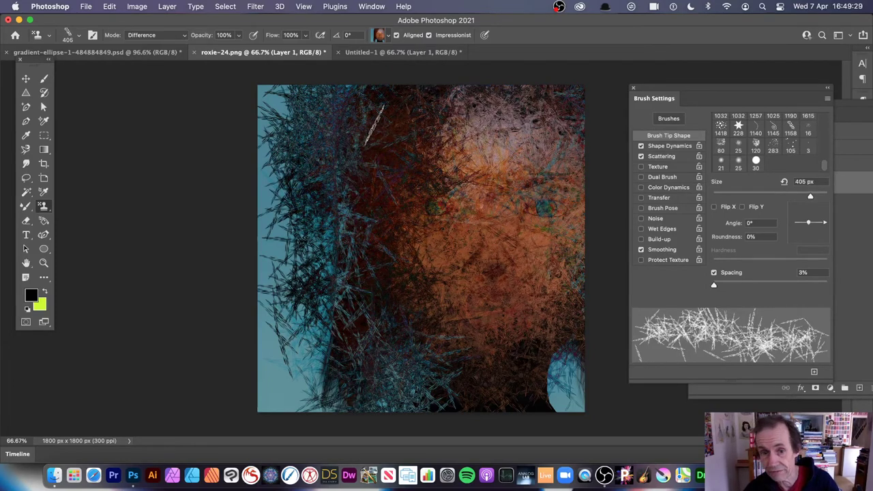
{"action": "left_click", "coordinate": [132, 6]}
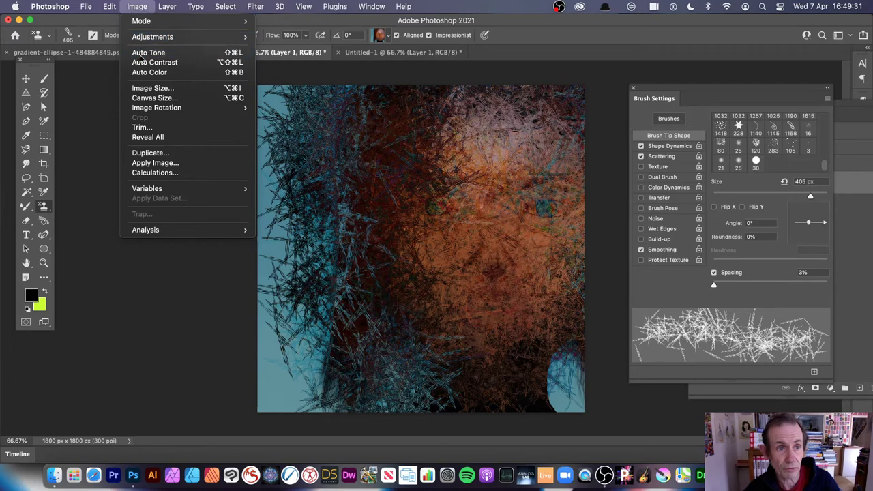
{"action": "left_click", "coordinate": [143, 58]}
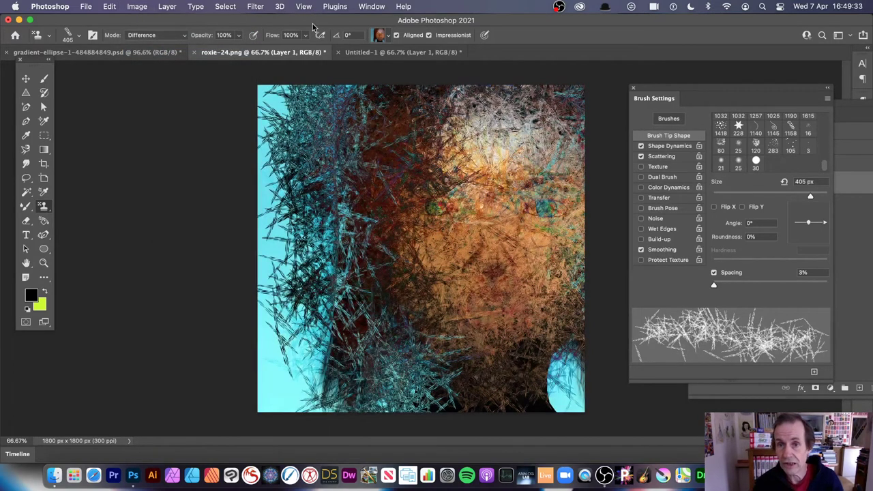
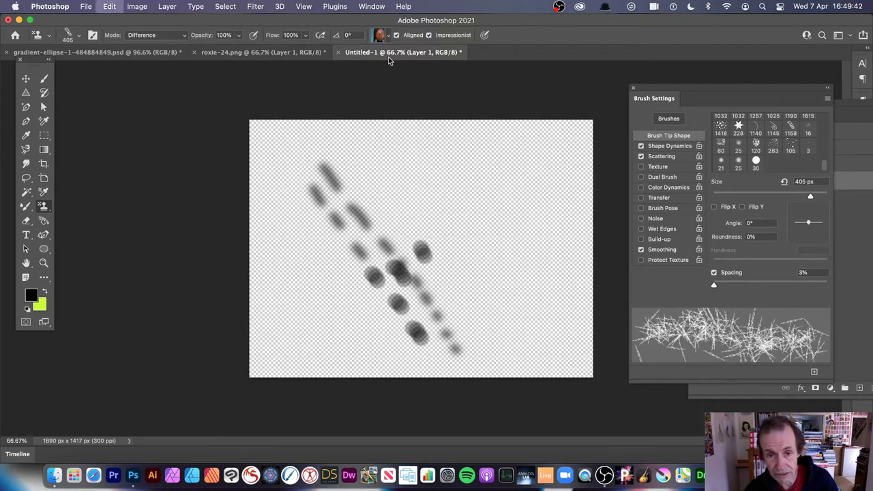
In the Untitled-1 document, undo all the painted dabs until the canvas is blank, and switch to the Brush tool.
{"action": "key", "text": "super+z"}
{"action": "key", "text": "super+z"}
{"action": "key", "text": "super+z"}
{"action": "key", "text": "super+z"}
{"action": "key", "text": "super+z"}
{"action": "key", "text": "super+z"}
{"action": "key", "text": "super+z"}
{"action": "key", "text": "super+z"}
{"action": "key", "text": "super+z"}
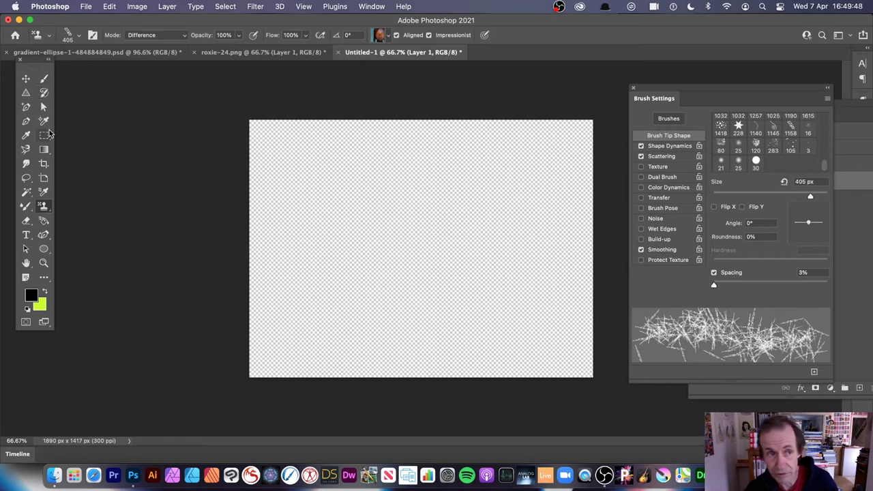
{"action": "left_click", "coordinate": [44, 78]}
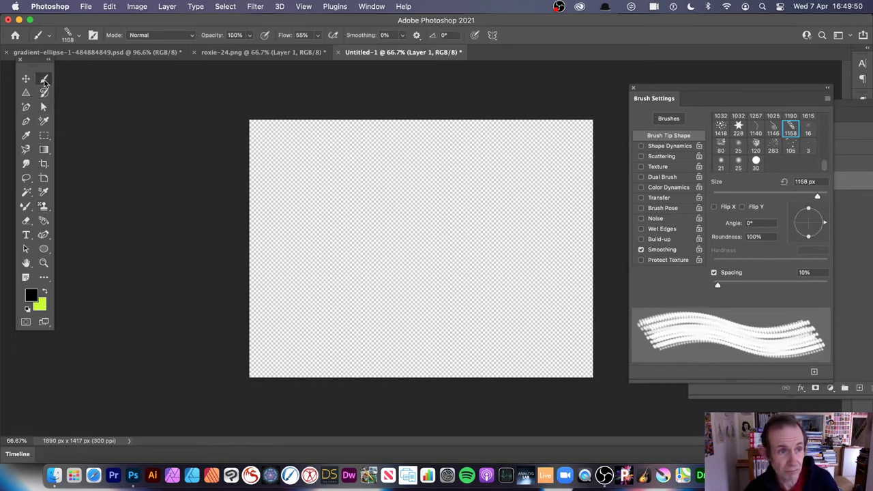
With a soft round 76 px brush at 25% hardness, draw a black spiral with several curved diagonal strokes on the blank canvas.
{"action": "left_click", "coordinate": [78, 38]}
{"action": "left_click", "coordinate": [56, 136]}
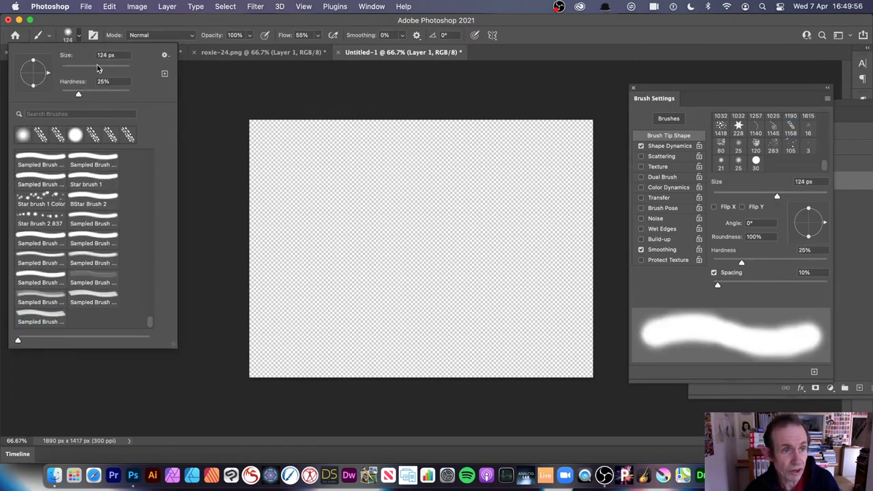
{"action": "left_click_drag", "start_coordinate": [87, 68], "coordinate": [86, 67]}
{"action": "left_click", "coordinate": [385, 153]}
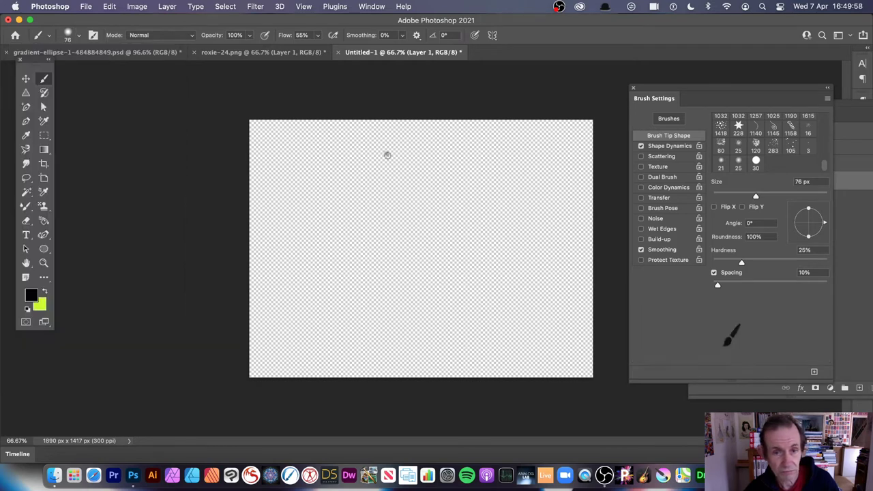
{"action": "mouse_move", "coordinate": [386, 153]}
{"action": "left_mouse_down"}
{"action": "mouse_move", "coordinate": [497, 239]}
{"action": "mouse_move", "coordinate": [523, 313]}
{"action": "mouse_move", "coordinate": [451, 343]}
{"action": "mouse_move", "coordinate": [413, 304]}
{"action": "mouse_move", "coordinate": [449, 262]}
{"action": "mouse_move", "coordinate": [496, 290]}
{"action": "mouse_move", "coordinate": [469, 319]}
{"action": "left_mouse_up"}
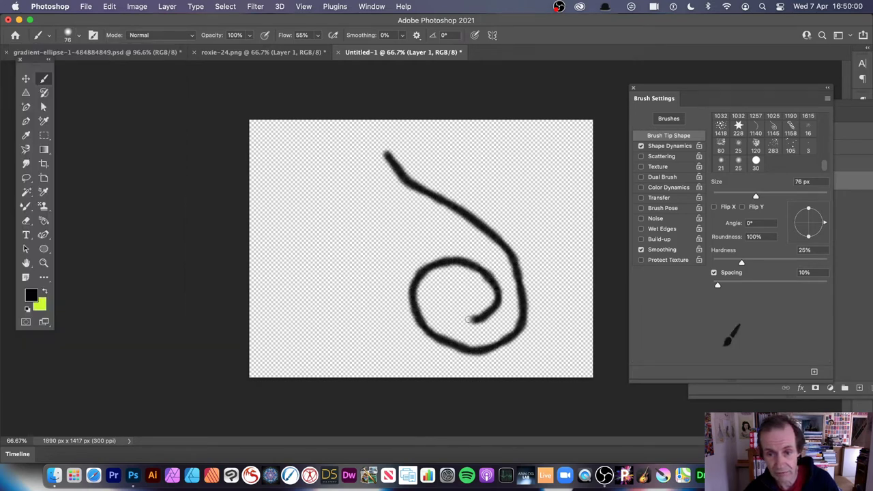
{"action": "left_click_drag", "start_coordinate": [451, 235], "coordinate": [369, 179]}
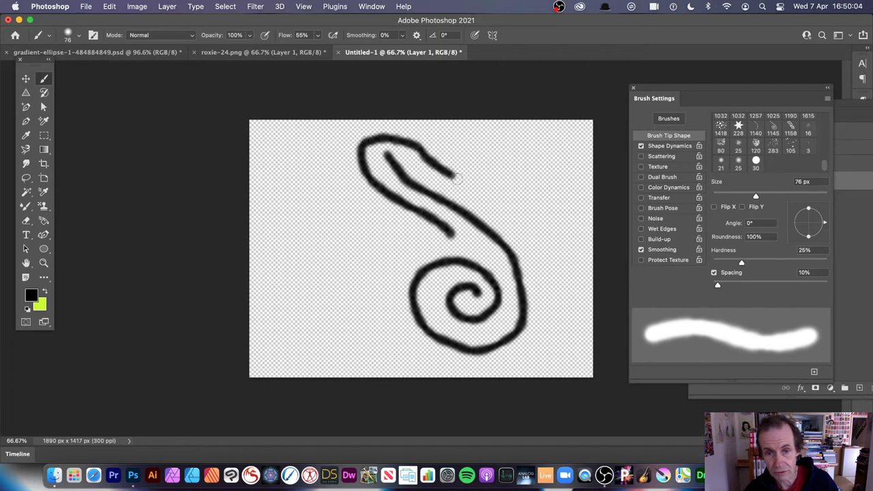
{"action": "mouse_move", "coordinate": [457, 179]}
{"action": "left_mouse_down"}
{"action": "mouse_move", "coordinate": [525, 229]}
{"action": "mouse_move", "coordinate": [553, 302]}
{"action": "left_mouse_up"}
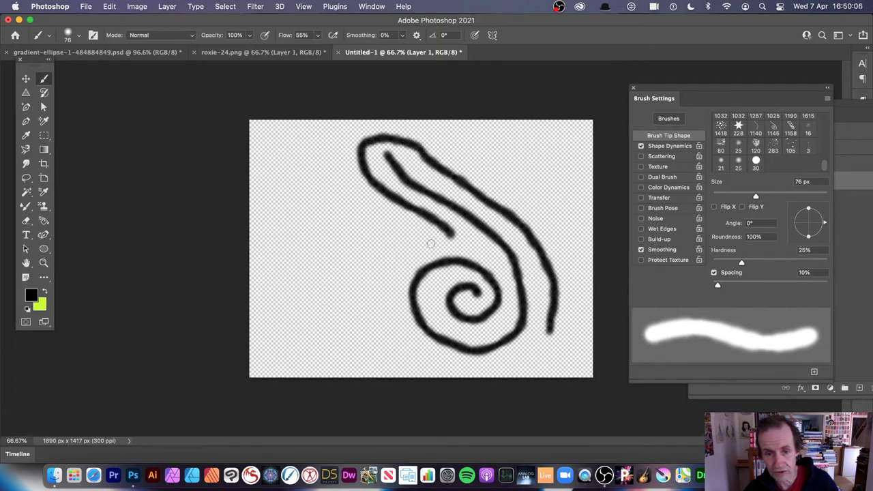
{"action": "mouse_move", "coordinate": [431, 244]}
{"action": "left_mouse_down"}
{"action": "mouse_move", "coordinate": [344, 182]}
{"action": "mouse_move", "coordinate": [341, 146]}
{"action": "left_mouse_up"}
{"action": "left_click_drag", "start_coordinate": [327, 194], "coordinate": [388, 246]}
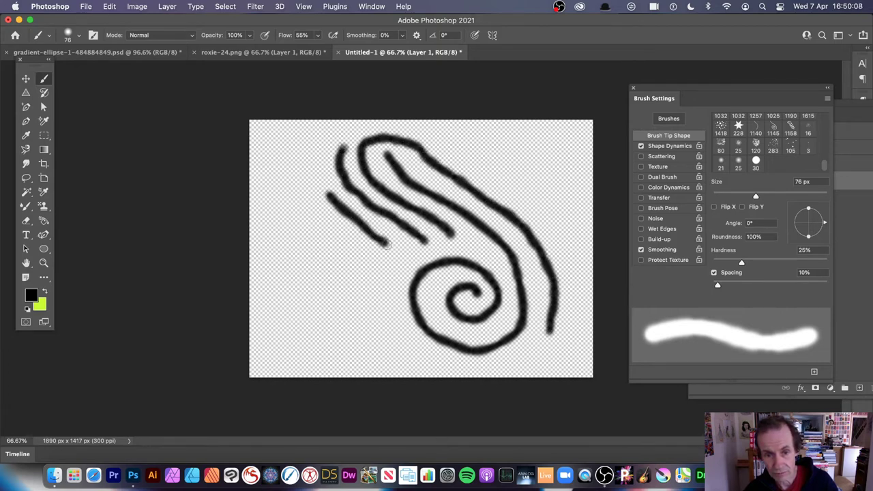
{"action": "left_click_drag", "start_coordinate": [319, 227], "coordinate": [388, 276]}
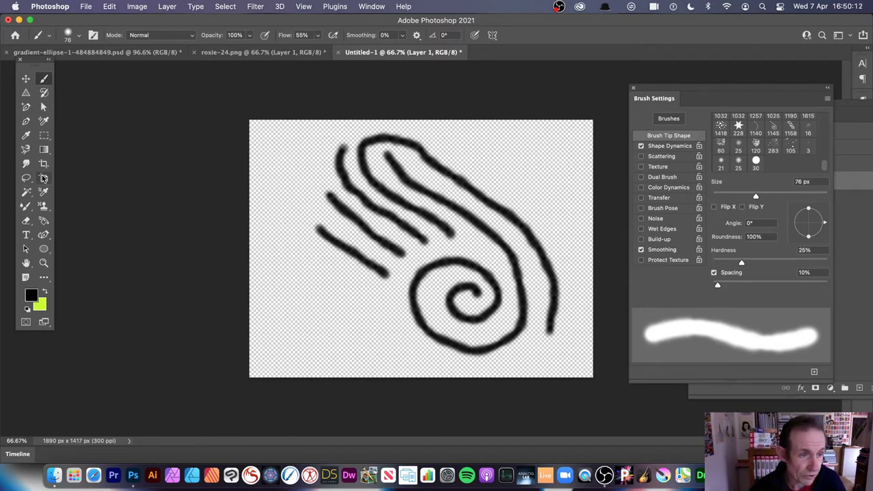
Select the drawn spiral and strokes with a rectangular marquee and define them as a brush preset.
{"action": "left_click", "coordinate": [46, 138]}
{"action": "left_click_drag", "start_coordinate": [286, 124], "coordinate": [576, 376]}
{"action": "left_click", "coordinate": [109, 6]}
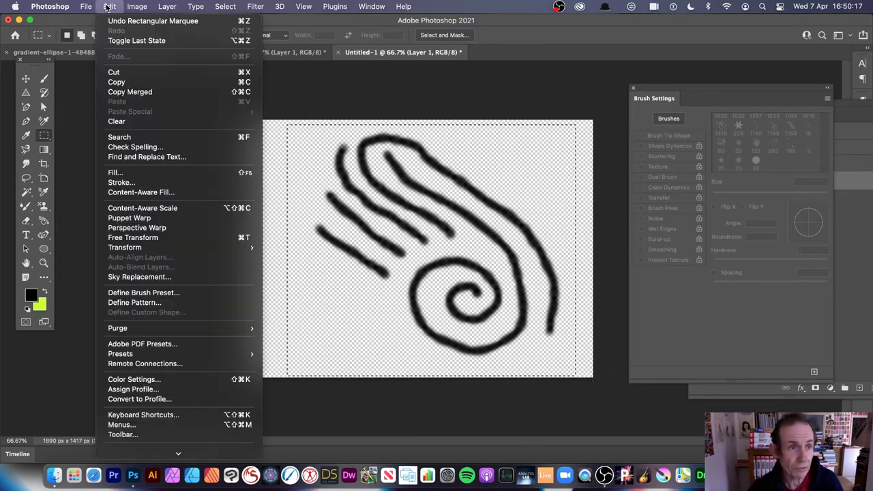
{"action": "left_click", "coordinate": [129, 293]}
{"action": "left_click", "coordinate": [565, 227]}
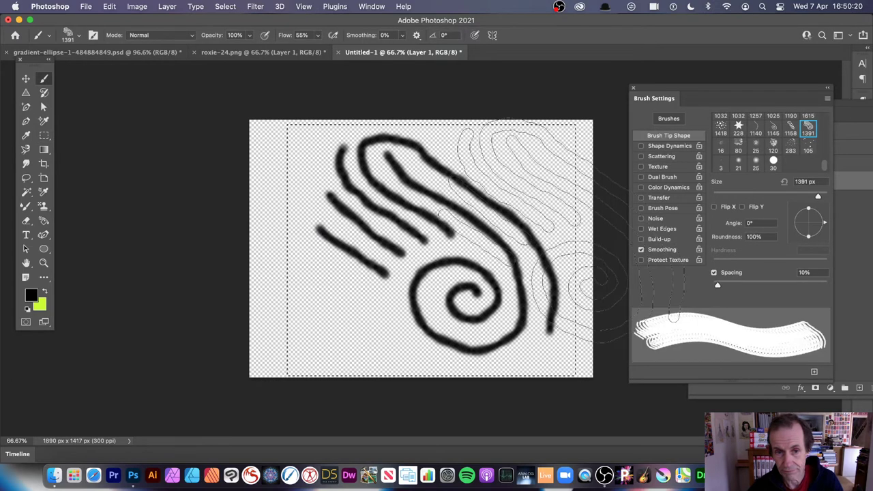
In roxie-24.png, choose the Pattern Stamp tool with the new spiral brush tip and set its size to 193 px.
{"action": "left_click", "coordinate": [254, 52]}
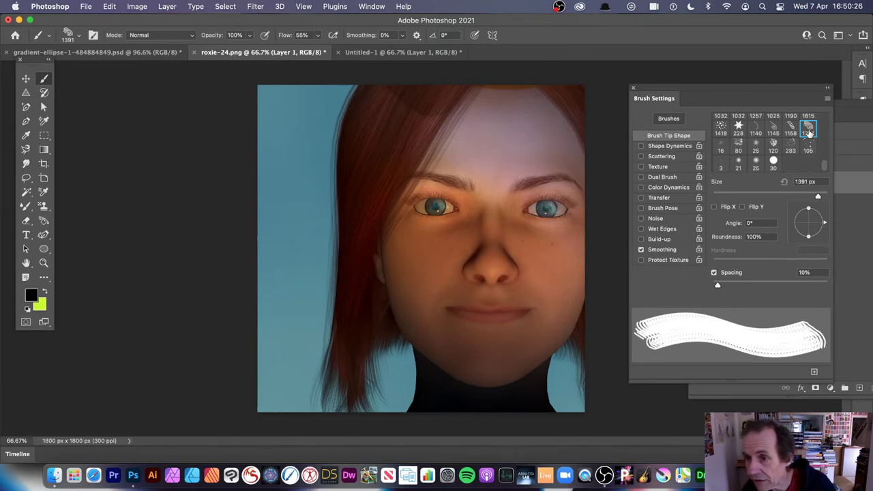
{"action": "left_click", "coordinate": [44, 207]}
{"action": "left_click", "coordinate": [808, 128]}
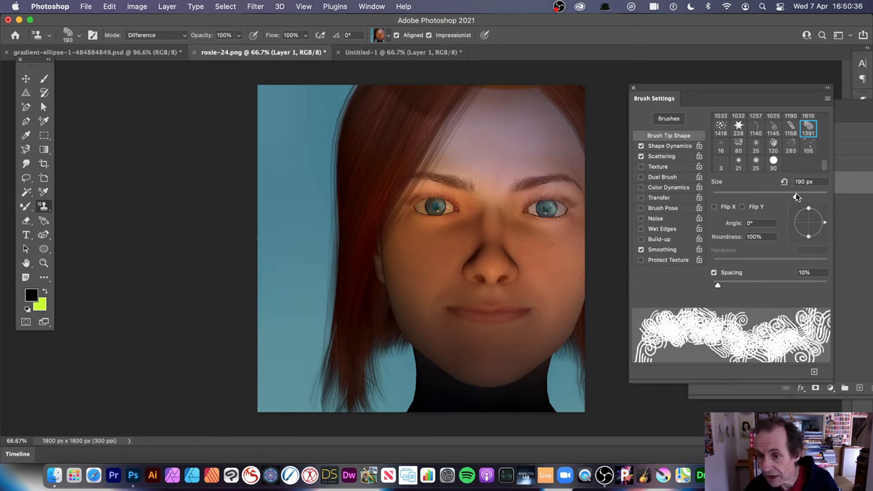
Increase the spiral brush's angle jitter and set its scatter to 376% on both axes.
{"action": "left_click", "coordinate": [672, 146]}
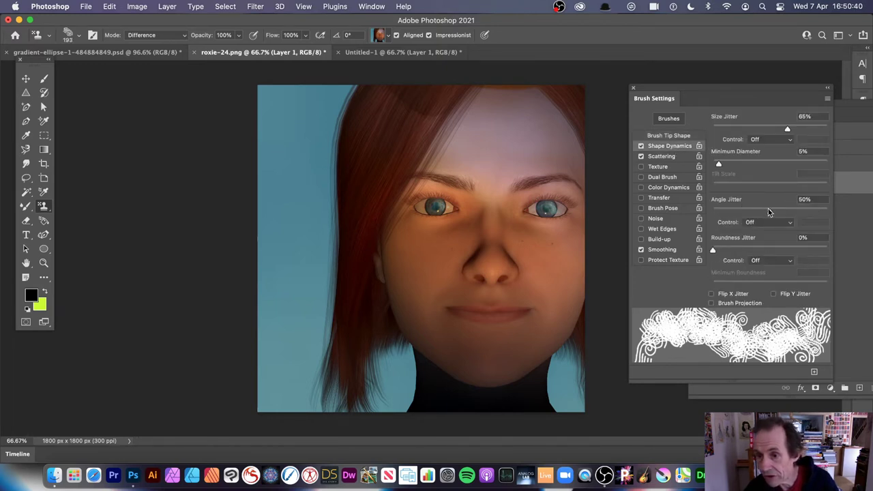
{"action": "left_click_drag", "start_coordinate": [768, 212], "coordinate": [815, 213]}
{"action": "left_click", "coordinate": [661, 156]}
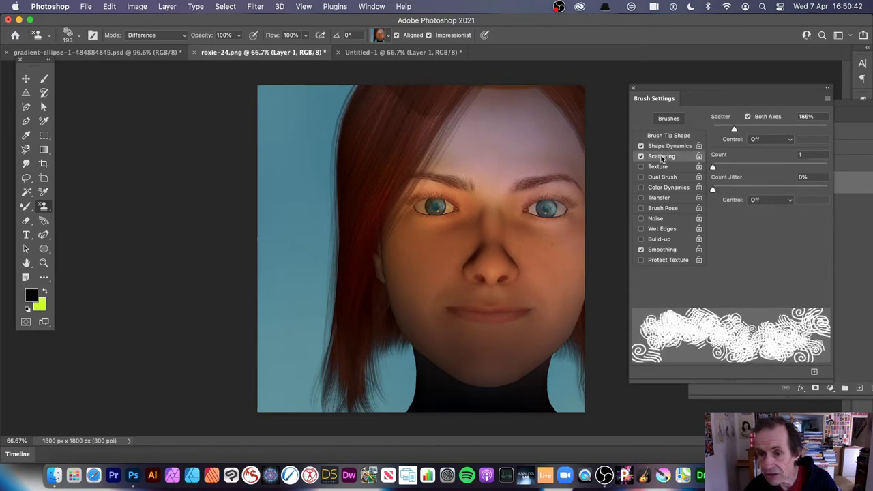
{"action": "mouse_move", "coordinate": [724, 127]}
{"action": "left_mouse_down"}
{"action": "mouse_move", "coordinate": [714, 127]}
{"action": "mouse_move", "coordinate": [755, 129]}
{"action": "left_mouse_up"}
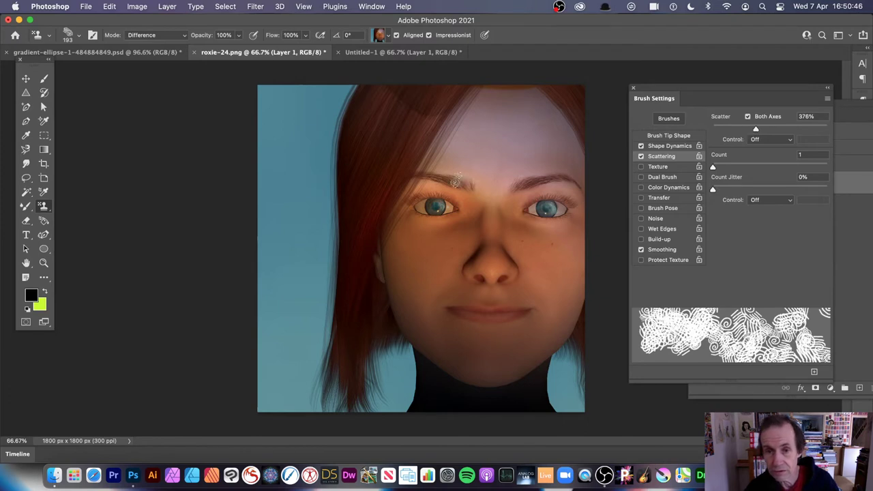
Try a Difference stroke across the eyes, undo it, and set the Pattern Stamp blending mode to Normal.
{"action": "mouse_move", "coordinate": [456, 179]}
{"action": "left_mouse_down"}
{"action": "mouse_move", "coordinate": [539, 123]}
{"action": "mouse_move", "coordinate": [559, 177]}
{"action": "mouse_move", "coordinate": [478, 150]}
{"action": "mouse_move", "coordinate": [433, 221]}
{"action": "mouse_move", "coordinate": [491, 259]}
{"action": "mouse_move", "coordinate": [532, 232]}
{"action": "left_mouse_up"}
{"action": "key", "text": "super+z"}
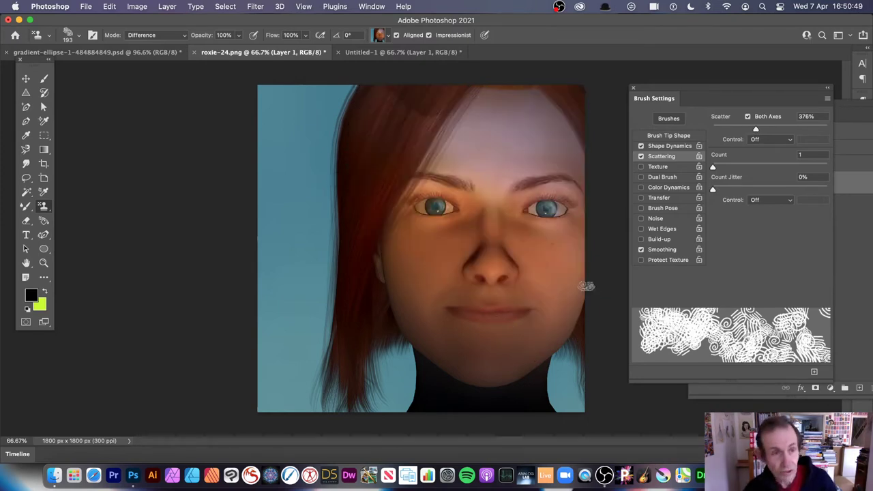
{"action": "left_click", "coordinate": [163, 38]}
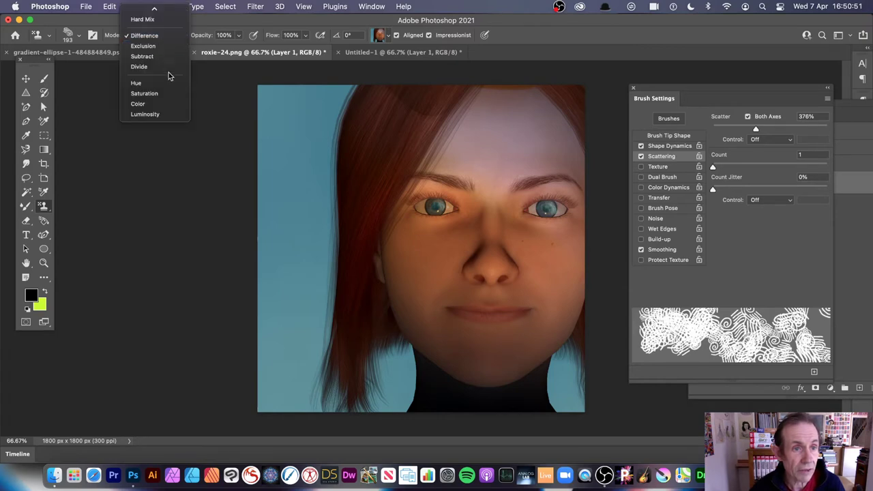
{"action": "left_click", "coordinate": [166, 13]}
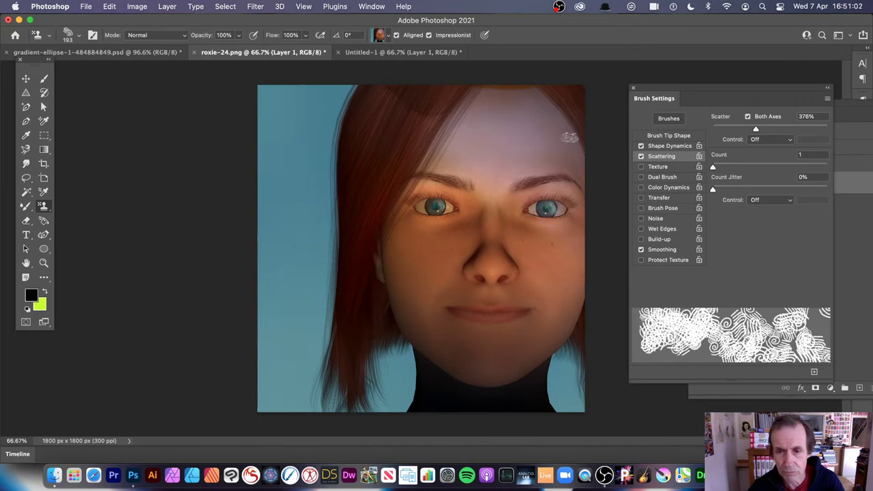
Try Normal-mode spiral strokes over the forehead and hair, and revert the image to the original portrait.
{"action": "mouse_move", "coordinate": [529, 109]}
{"action": "left_mouse_down"}
{"action": "mouse_move", "coordinate": [557, 104]}
{"action": "mouse_move", "coordinate": [513, 149]}
{"action": "mouse_move", "coordinate": [502, 137]}
{"action": "mouse_move", "coordinate": [550, 143]}
{"action": "mouse_move", "coordinate": [528, 271]}
{"action": "mouse_move", "coordinate": [508, 233]}
{"action": "mouse_move", "coordinate": [541, 295]}
{"action": "mouse_move", "coordinate": [549, 360]}
{"action": "mouse_move", "coordinate": [470, 349]}
{"action": "mouse_move", "coordinate": [350, 230]}
{"action": "mouse_move", "coordinate": [393, 180]}
{"action": "mouse_move", "coordinate": [471, 206]}
{"action": "mouse_move", "coordinate": [404, 166]}
{"action": "mouse_move", "coordinate": [429, 350]}
{"action": "mouse_move", "coordinate": [377, 394]}
{"action": "mouse_move", "coordinate": [286, 148]}
{"action": "mouse_move", "coordinate": [375, 157]}
{"action": "left_mouse_up"}
{"action": "key", "text": "F12"}
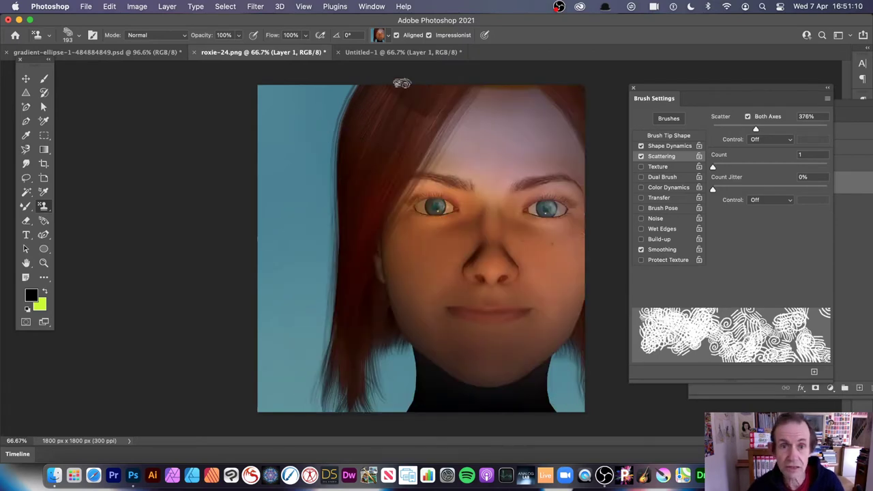
Try painting spiral strokes across the portrait with Aligned turned off, and undo all of them.
{"action": "mouse_move", "coordinate": [580, 97]}
{"action": "left_mouse_down"}
{"action": "mouse_move", "coordinate": [579, 141]}
{"action": "mouse_move", "coordinate": [532, 181]}
{"action": "mouse_move", "coordinate": [501, 181]}
{"action": "mouse_move", "coordinate": [518, 96]}
{"action": "mouse_move", "coordinate": [577, 145]}
{"action": "mouse_move", "coordinate": [509, 263]}
{"action": "mouse_move", "coordinate": [471, 266]}
{"action": "mouse_move", "coordinate": [470, 327]}
{"action": "mouse_move", "coordinate": [407, 310]}
{"action": "mouse_move", "coordinate": [378, 198]}
{"action": "mouse_move", "coordinate": [416, 196]}
{"action": "mouse_move", "coordinate": [302, 316]}
{"action": "mouse_move", "coordinate": [324, 217]}
{"action": "mouse_move", "coordinate": [343, 268]}
{"action": "mouse_move", "coordinate": [333, 224]}
{"action": "mouse_move", "coordinate": [397, 269]}
{"action": "mouse_move", "coordinate": [345, 253]}
{"action": "mouse_move", "coordinate": [339, 232]}
{"action": "mouse_move", "coordinate": [402, 262]}
{"action": "left_mouse_up"}
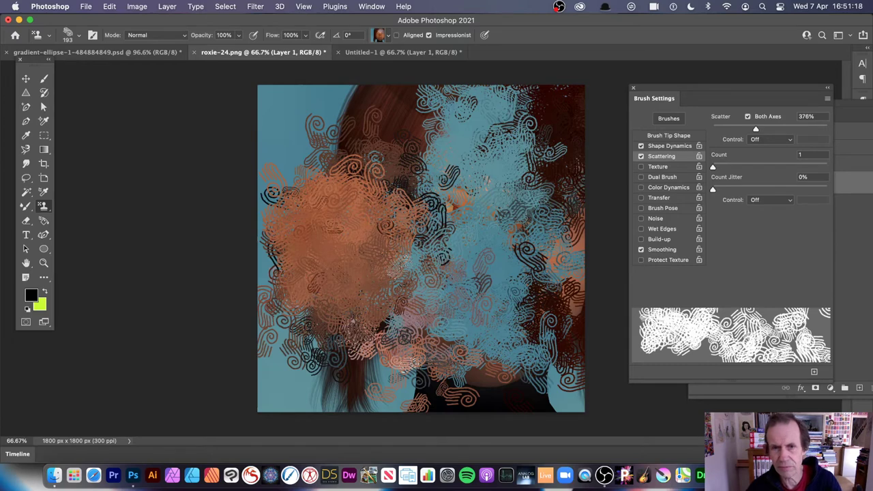
{"action": "key", "text": "super+z"}
{"action": "key", "text": "super+z"}
{"action": "key", "text": "super+z"}
{"action": "key", "text": "super+z"}
{"action": "key", "text": "super+z"}
{"action": "key", "text": "super+z"}
{"action": "key", "text": "super+z"}
{"action": "key", "text": "super+z"}
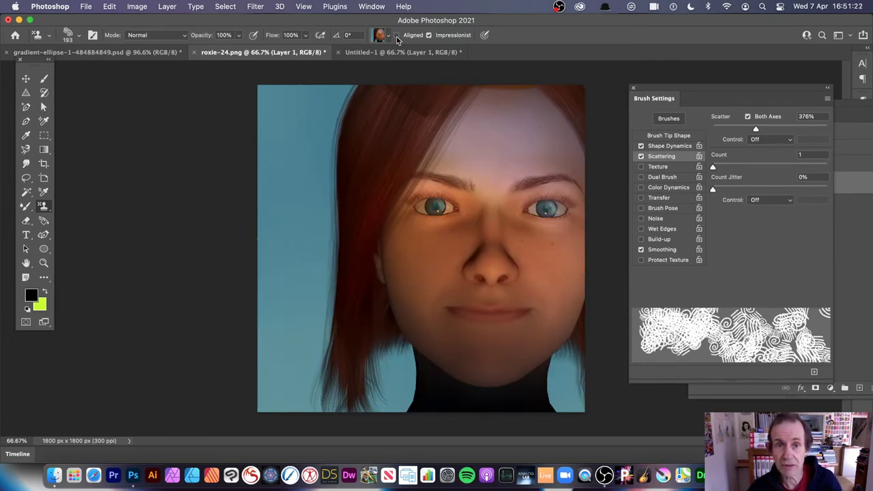
With Aligned turned back on, try covering the whole portrait in spiral strokes, and revert the image.
{"action": "mouse_move", "coordinate": [478, 109]}
{"action": "left_mouse_down"}
{"action": "mouse_move", "coordinate": [538, 129]}
{"action": "mouse_move", "coordinate": [505, 204]}
{"action": "mouse_move", "coordinate": [501, 266]}
{"action": "mouse_move", "coordinate": [477, 321]}
{"action": "mouse_move", "coordinate": [389, 218]}
{"action": "mouse_move", "coordinate": [409, 150]}
{"action": "mouse_move", "coordinate": [345, 120]}
{"action": "mouse_move", "coordinate": [293, 266]}
{"action": "mouse_move", "coordinate": [409, 399]}
{"action": "mouse_move", "coordinate": [566, 381]}
{"action": "left_mouse_up"}
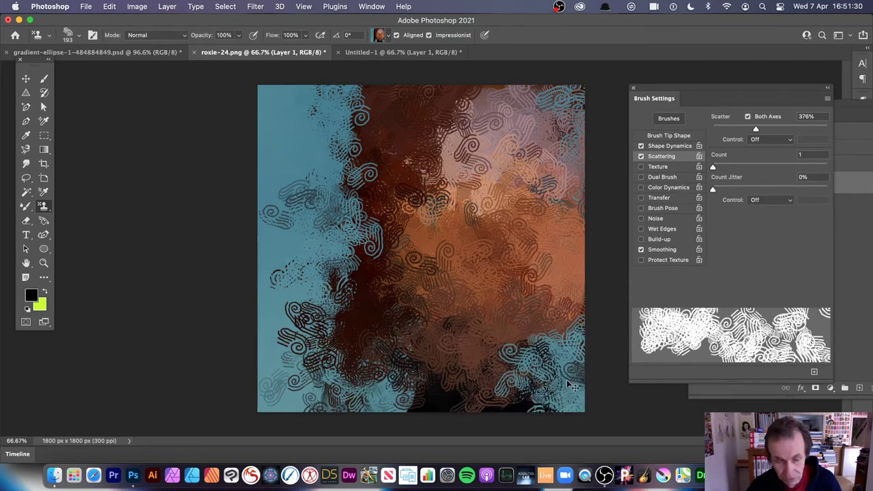
{"action": "key", "text": "F12"}
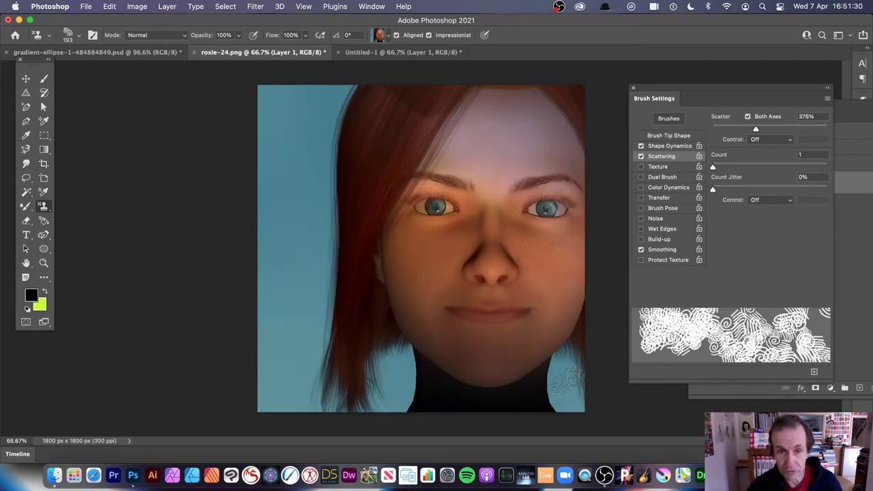
Add a new layer and paint scattered spiral pattern strokes on it around the eye beside the hair and the nose.
{"action": "left_click", "coordinate": [168, 7]}
{"action": "mouse_move", "coordinate": [179, 21]}
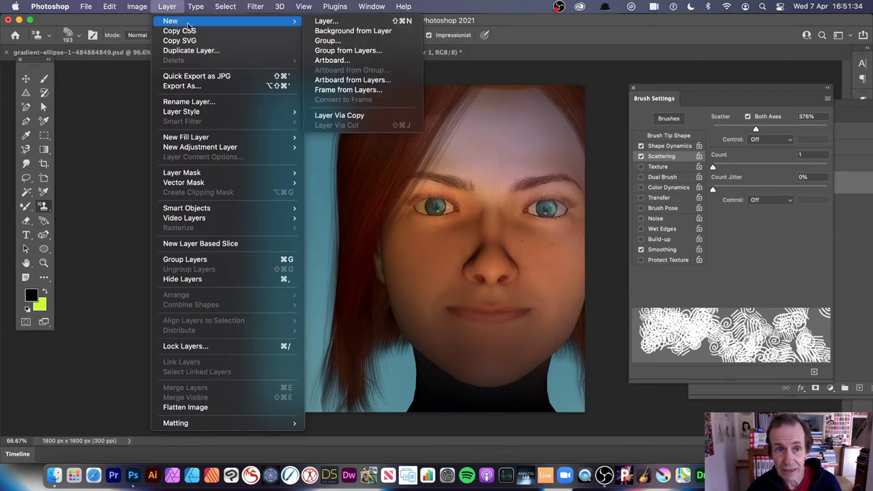
{"action": "left_click", "coordinate": [346, 22]}
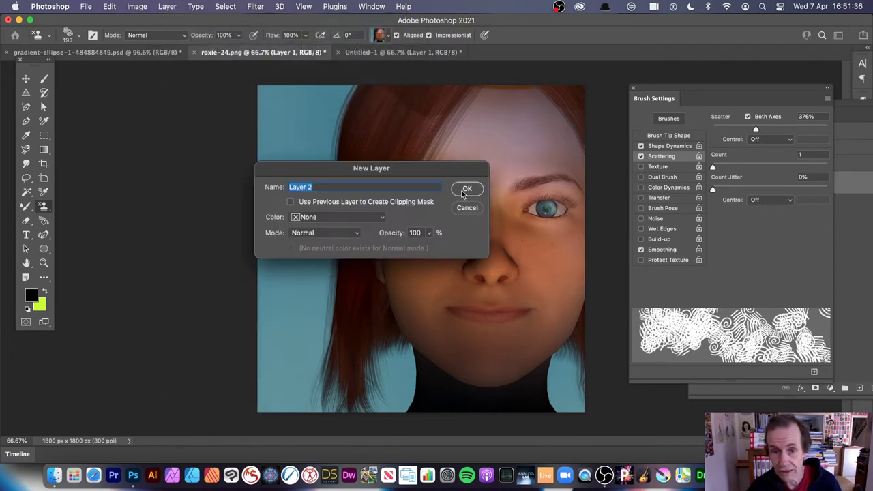
{"action": "left_click", "coordinate": [463, 191]}
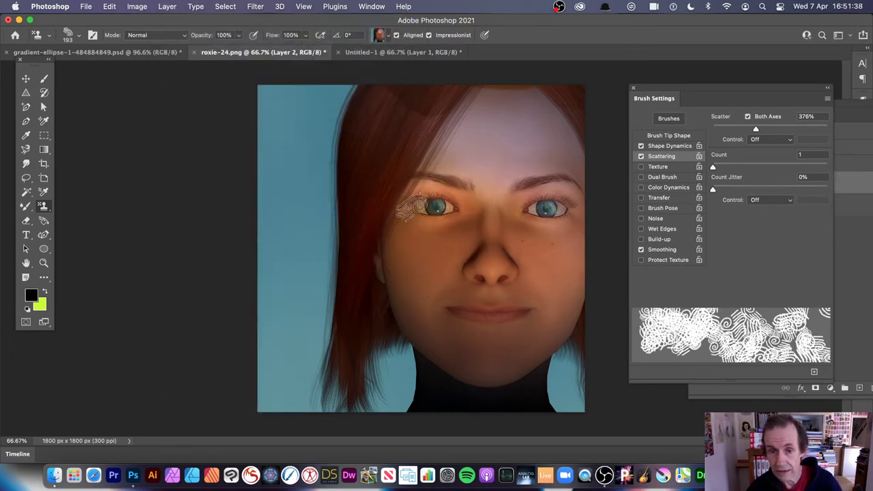
{"action": "mouse_move", "coordinate": [412, 204]}
{"action": "left_mouse_down"}
{"action": "mouse_move", "coordinate": [457, 197]}
{"action": "mouse_move", "coordinate": [431, 203]}
{"action": "mouse_move", "coordinate": [452, 196]}
{"action": "mouse_move", "coordinate": [436, 218]}
{"action": "left_mouse_up"}
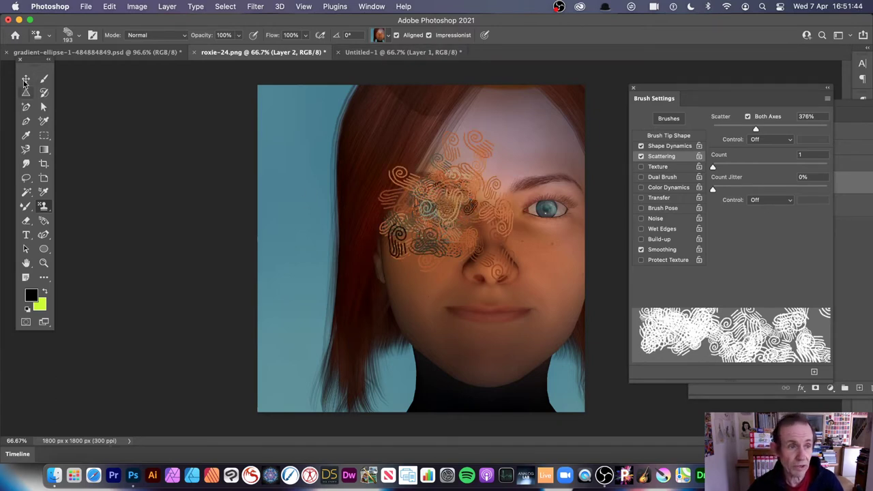
Apply a Twirl distortion with an angle of -254° to the painted layer and shift the swirl so it surrounds the eye.
{"action": "left_click", "coordinate": [26, 79]}
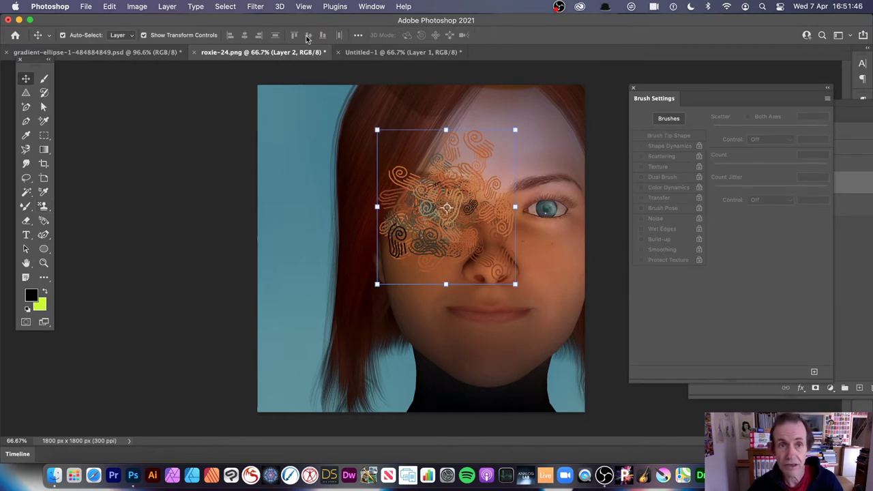
{"action": "left_click", "coordinate": [257, 7]}
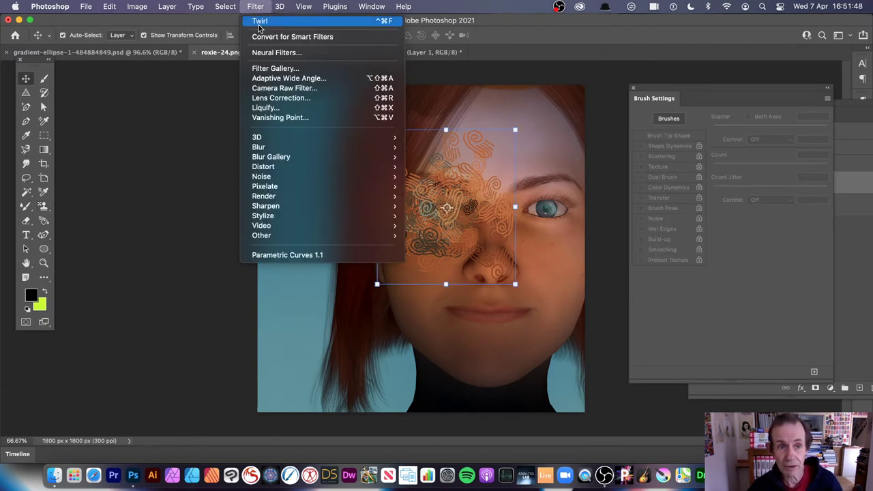
{"action": "mouse_move", "coordinate": [270, 166]}
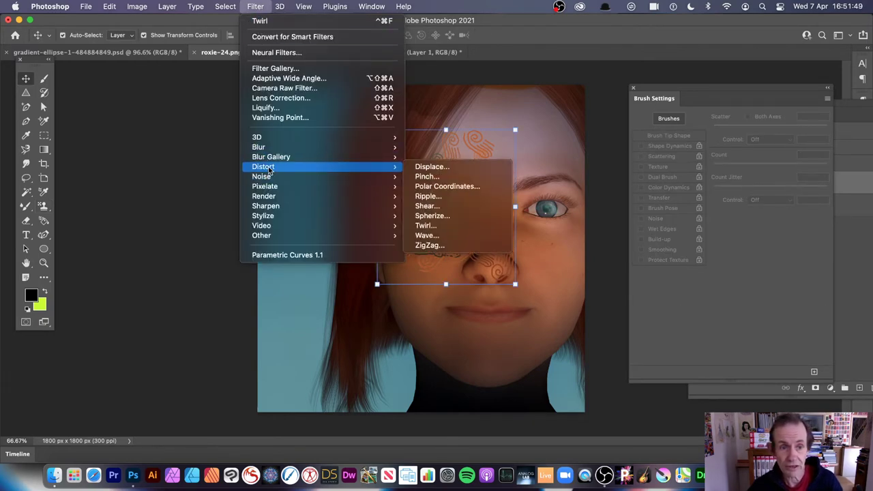
{"action": "left_click", "coordinate": [426, 225]}
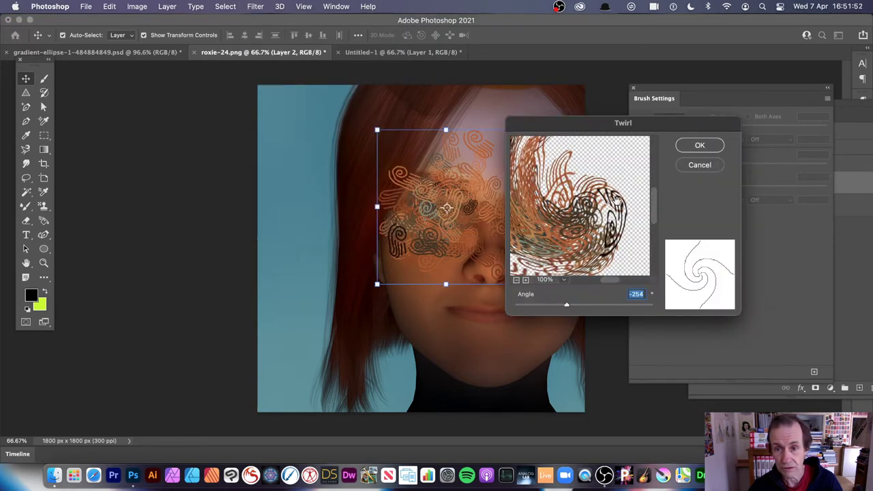
{"action": "left_click", "coordinate": [700, 145]}
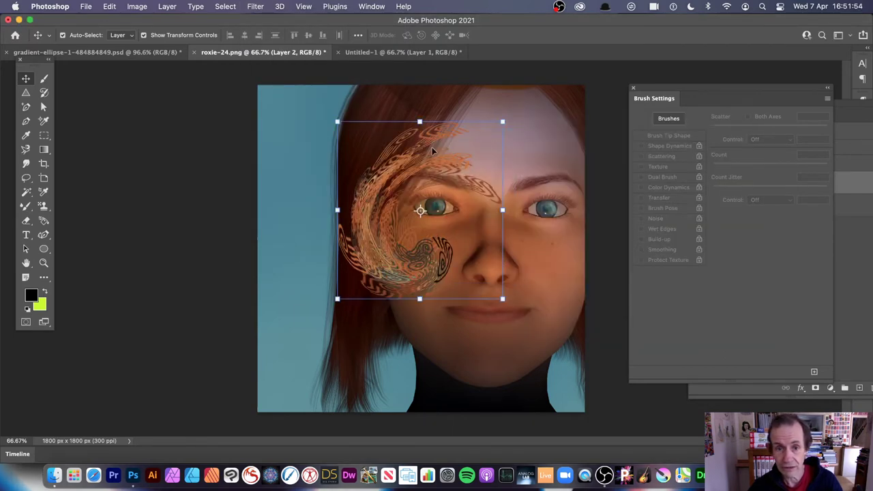
{"action": "left_click_drag", "start_coordinate": [368, 206], "coordinate": [408, 200]}
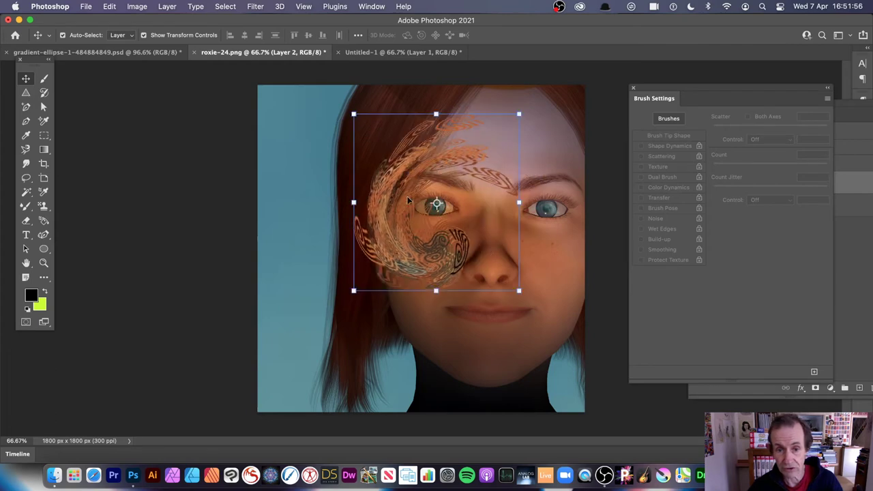
Give the twirled stroke layer a Bevel & Emboss with a depth of 272% and a Drop Shadow.
{"action": "left_click", "coordinate": [169, 6]}
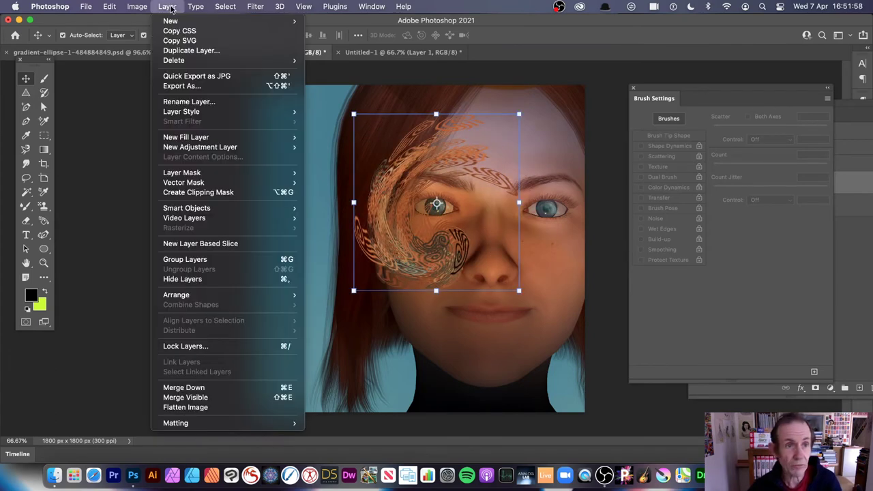
{"action": "mouse_move", "coordinate": [193, 111]}
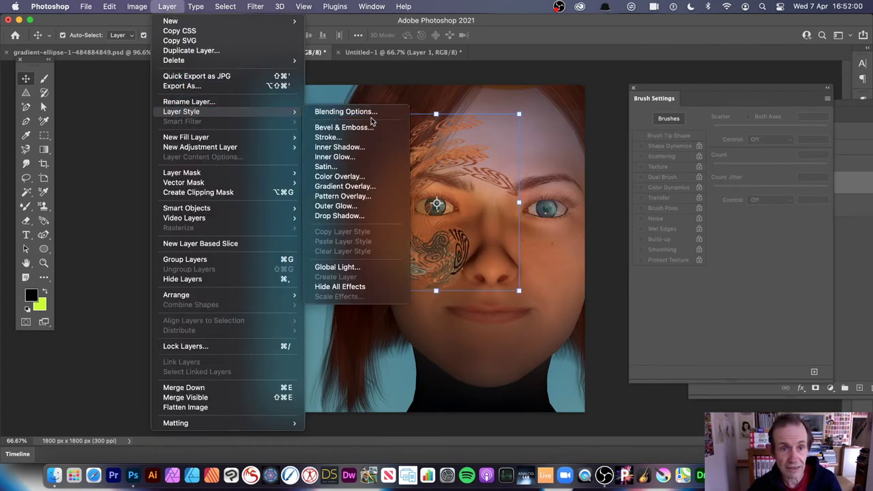
{"action": "left_click", "coordinate": [364, 127]}
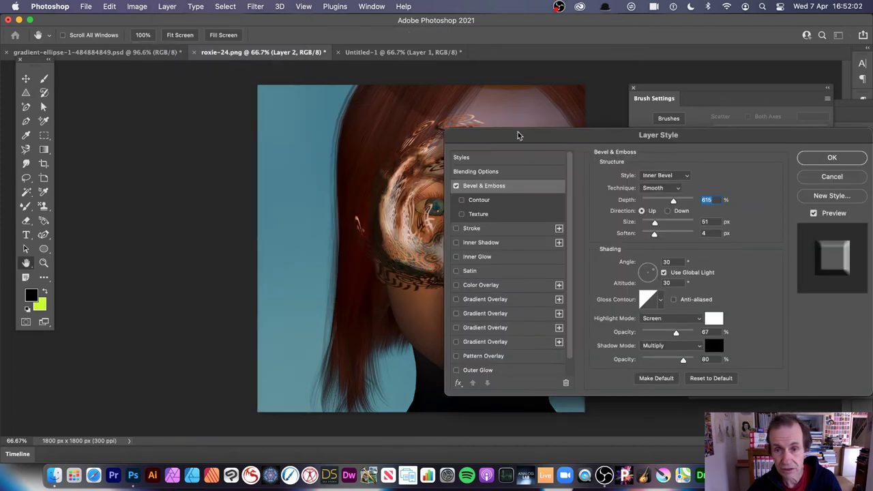
{"action": "left_click_drag", "start_coordinate": [519, 134], "coordinate": [568, 109]}
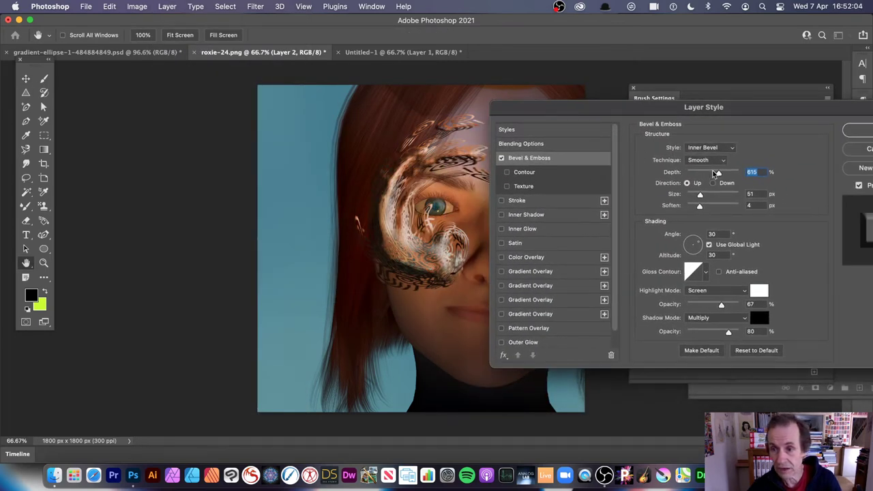
{"action": "left_click_drag", "start_coordinate": [716, 172], "coordinate": [700, 172]}
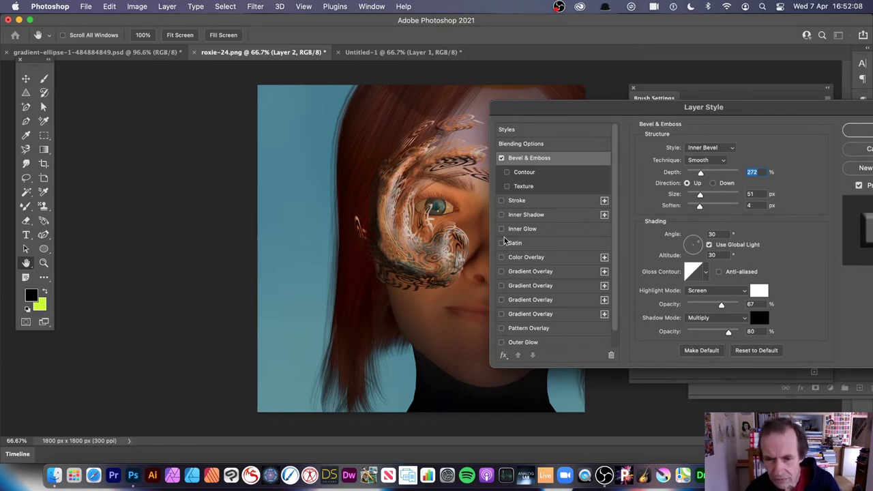
{"action": "scroll", "coordinate": [611, 231], "scroll_direction": "down", "scroll_amount": 1}
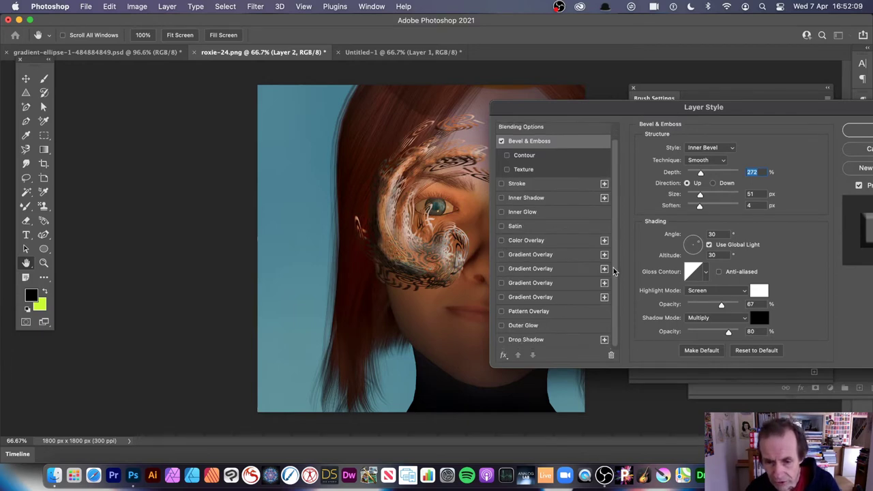
{"action": "left_click", "coordinate": [503, 341]}
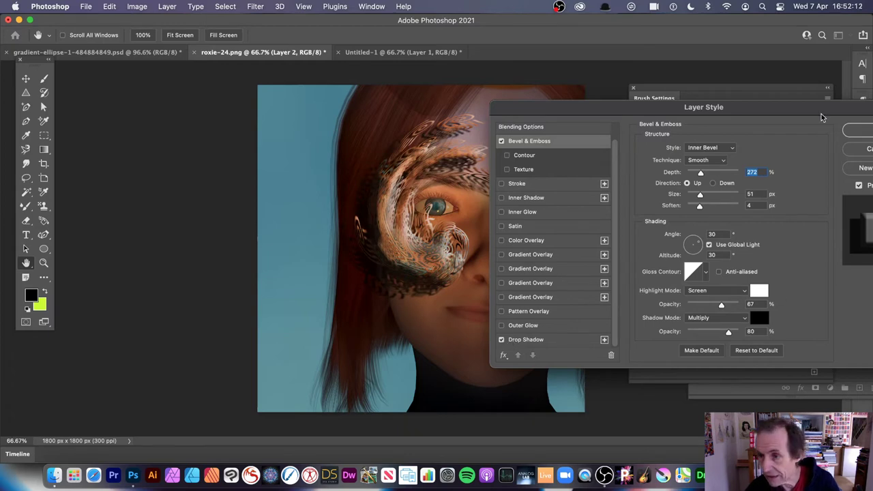
{"action": "left_click", "coordinate": [857, 128]}
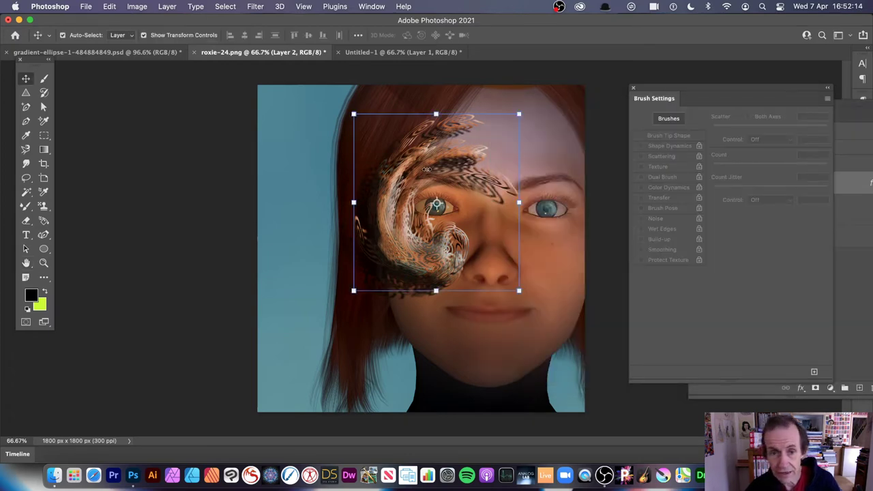
Select the swirl layer, reposition it and place a copy of it over the other eye, undoing the stray copy of the portrait.
{"action": "left_click_drag", "start_coordinate": [426, 169], "coordinate": [436, 145]}
{"action": "key", "text": "super+z"}
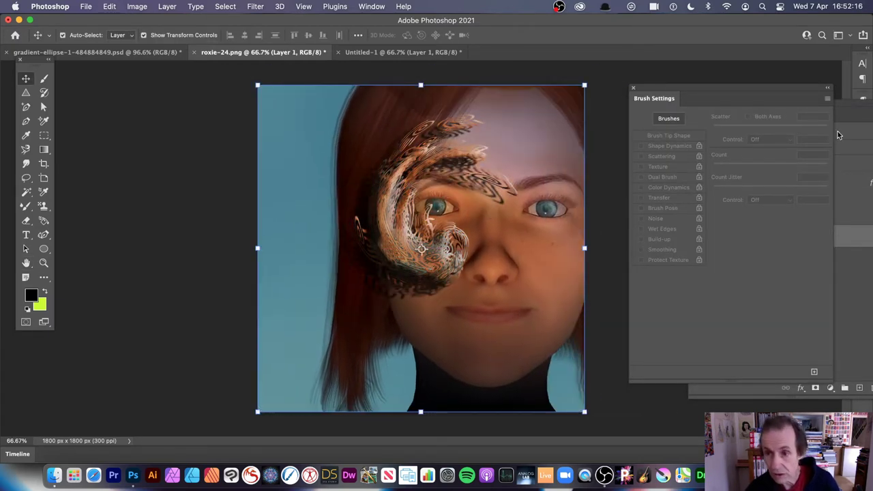
{"action": "left_click", "coordinate": [851, 108]}
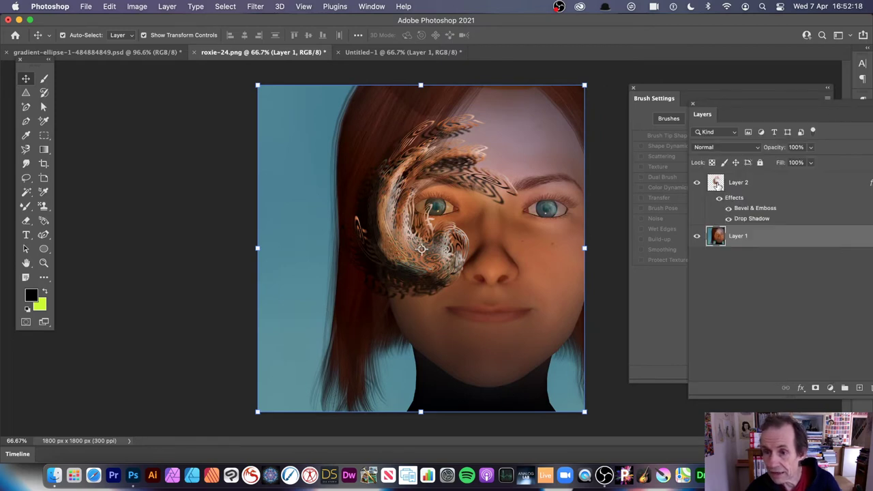
{"action": "left_click", "coordinate": [720, 187]}
{"action": "left_click_drag", "start_coordinate": [430, 171], "coordinate": [436, 244]}
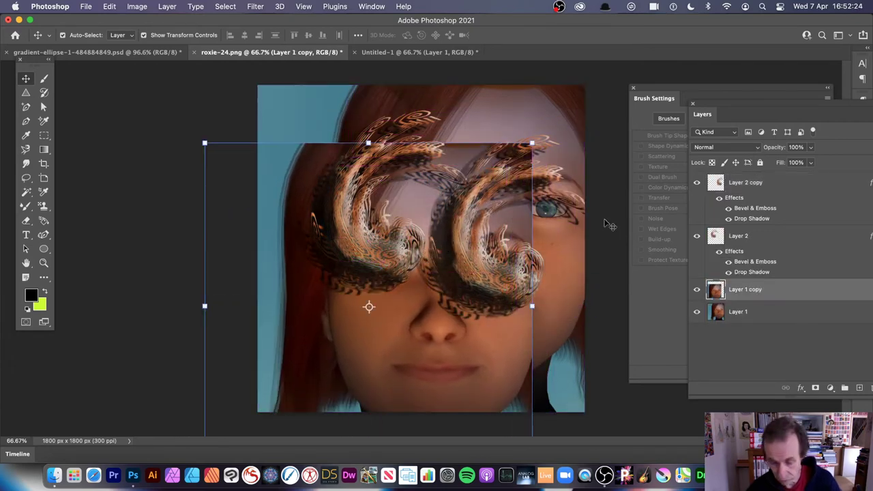
{"action": "key", "text": "super+z"}
Hide the portrait layer and place two more overlapping copies of the swirl.
{"action": "left_click", "coordinate": [696, 289]}
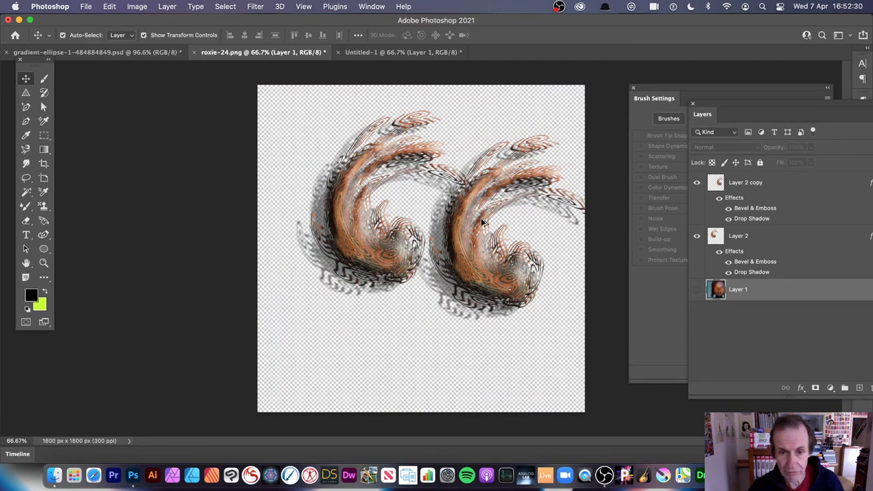
{"action": "left_click_drag", "start_coordinate": [457, 228], "coordinate": [429, 194]}
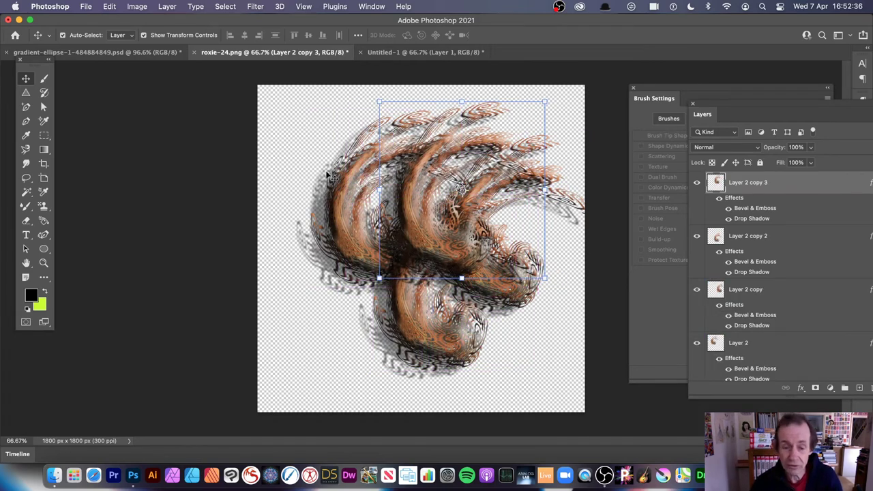
Undo the swirl copies, layer styles, twirl and painted strokes, back to an empty layer above the portrait.
{"action": "key", "text": "super+z"}
{"action": "key", "text": "super+z"}
{"action": "key", "text": "super+z"}
{"action": "key", "text": "super+z"}
{"action": "key", "text": "super+z"}
{"action": "key", "text": "super+z"}
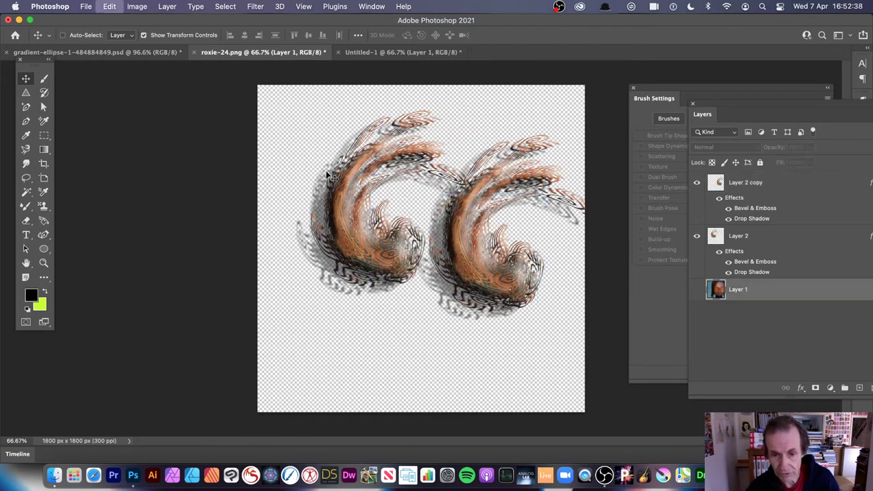
{"action": "key", "text": "super+z"}
{"action": "key", "text": "super+z"}
{"action": "key", "text": "super+z"}
{"action": "key", "text": "super+z"}
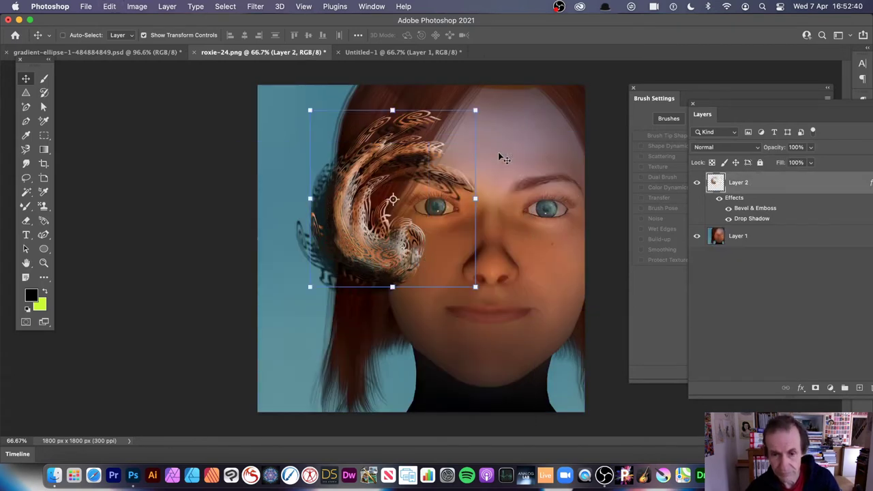
{"action": "key", "text": "super+z"}
{"action": "key", "text": "super+z"}
{"action": "key", "text": "super+z"}
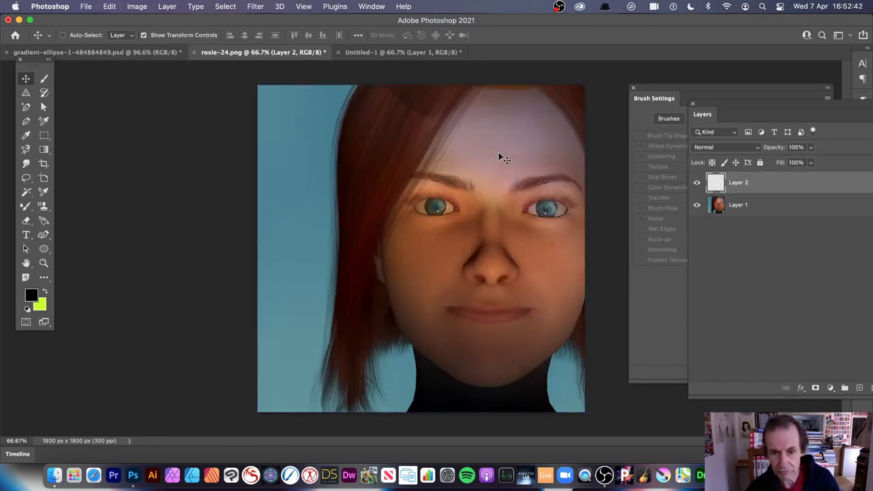
Switch to the gradient-ellipse-1-484884849.psd document and undo its painted, twirled and duplicated strokes, back to an empty layer above the background.
{"action": "left_click", "coordinate": [134, 54]}
{"action": "key", "text": "super+z"}
{"action": "key", "text": "super+z"}
{"action": "key", "text": "super+z"}
{"action": "key", "text": "super+z"}
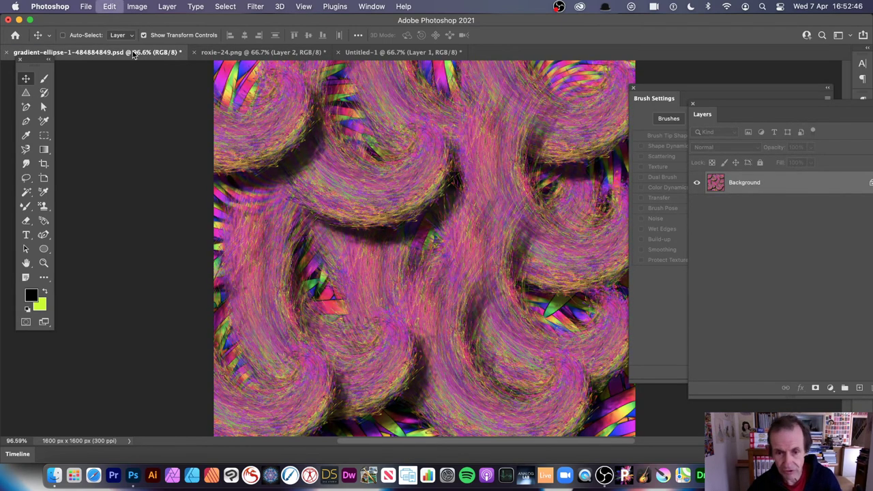
{"action": "key", "text": "super+z"}
{"action": "key", "text": "super+z"}
{"action": "key", "text": "super+z"}
{"action": "key", "text": "super+z"}
{"action": "key", "text": "super+z"}
{"action": "key", "text": "super+z"}
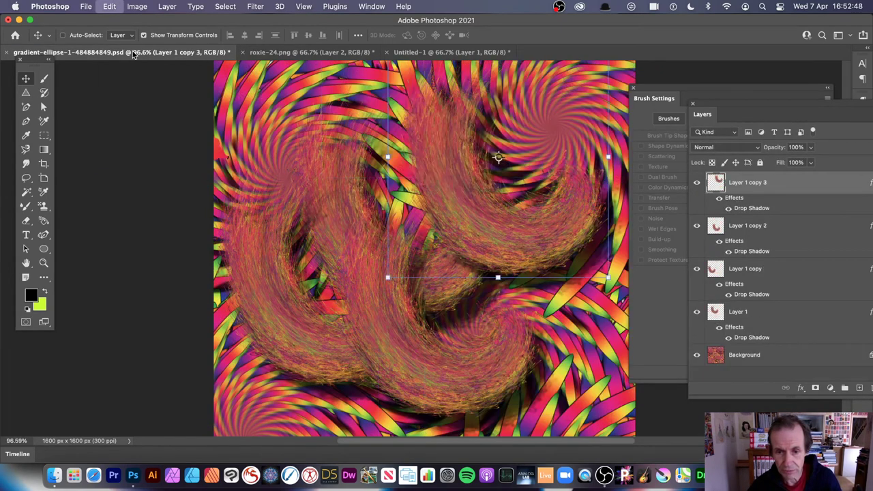
{"action": "key", "text": "super+z"}
{"action": "key", "text": "super+z"}
{"action": "key", "text": "super+z"}
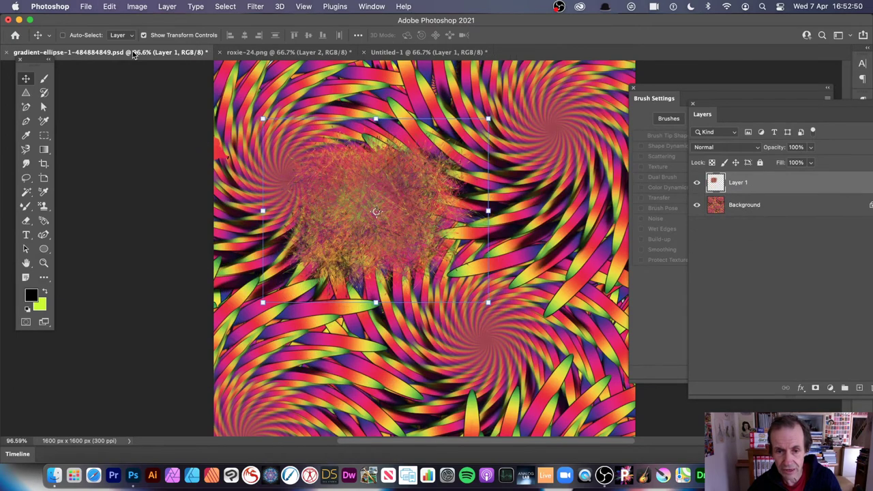
{"action": "key", "text": "super+z"}
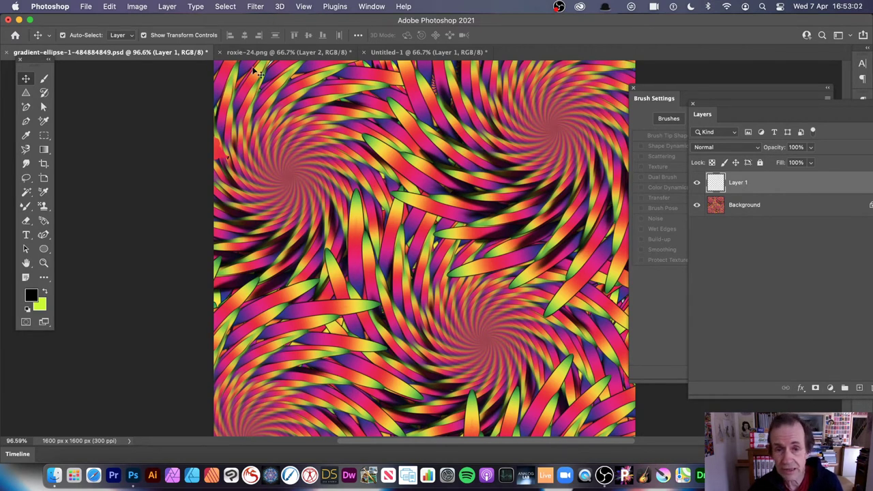
Define the colourful gradient-ellipse image as a new pattern named gradient-ellipse-1-484884849.psd.
{"action": "left_click", "coordinate": [110, 6]}
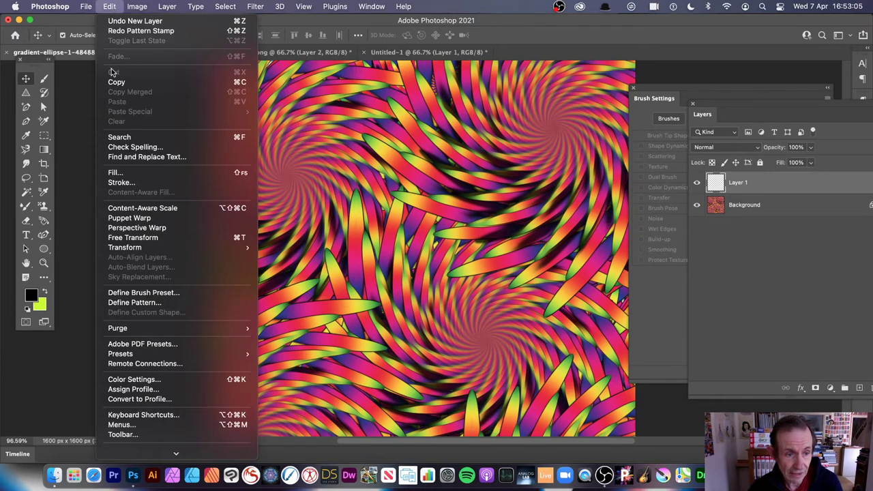
{"action": "left_click", "coordinate": [164, 302]}
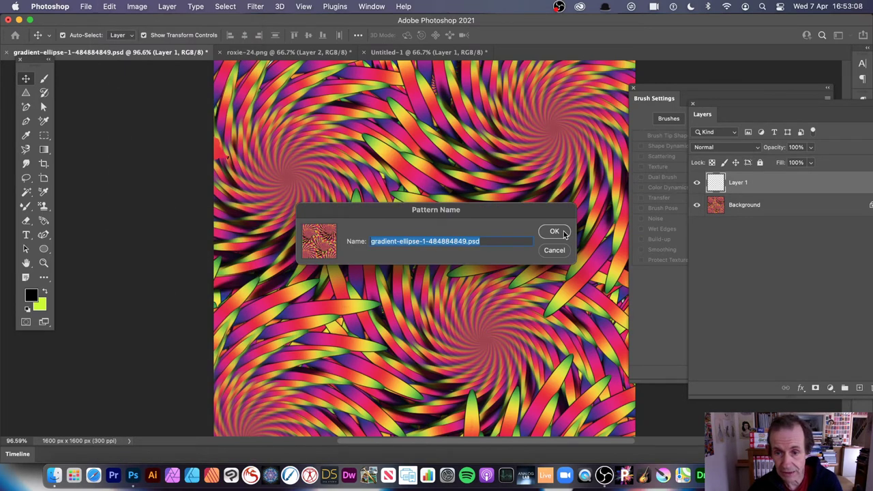
{"action": "left_click", "coordinate": [554, 231]}
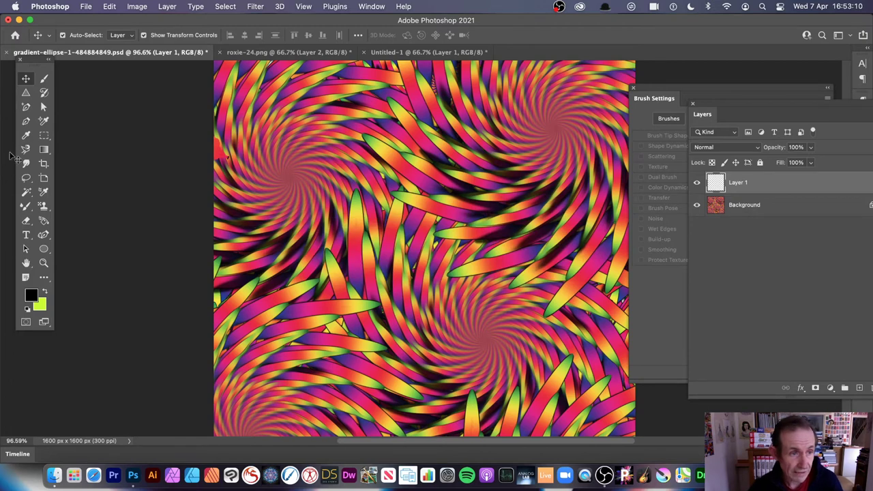
Activate the Pattern Stamp tool and delete the empty Layer 1 so only the background remains.
{"action": "left_click", "coordinate": [43, 207]}
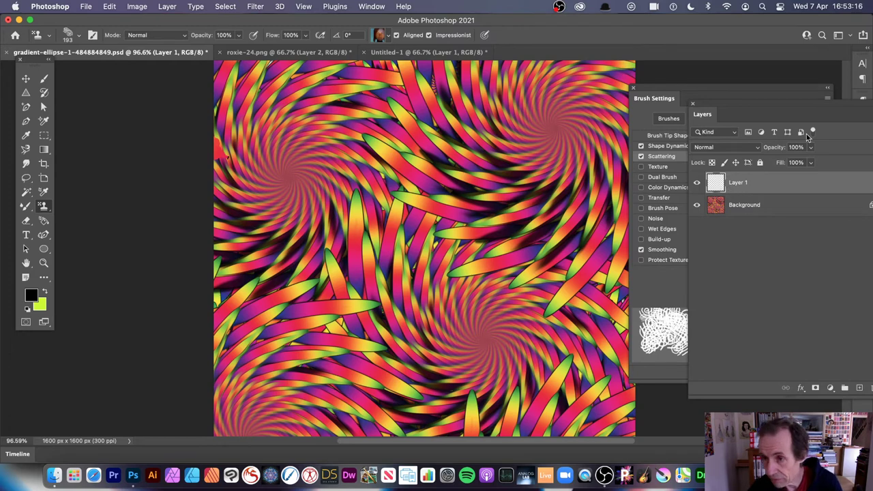
{"action": "left_click_drag", "start_coordinate": [736, 113], "coordinate": [592, 92]}
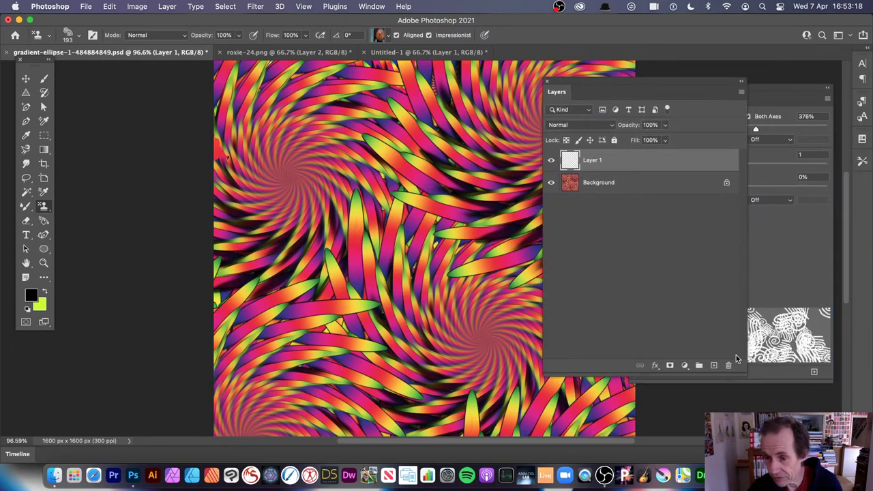
{"action": "left_click", "coordinate": [729, 367]}
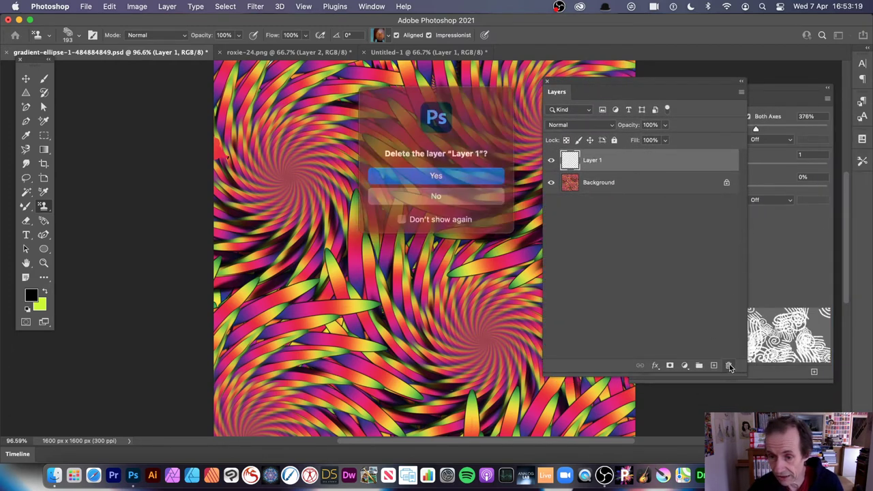
{"action": "left_click", "coordinate": [433, 172]}
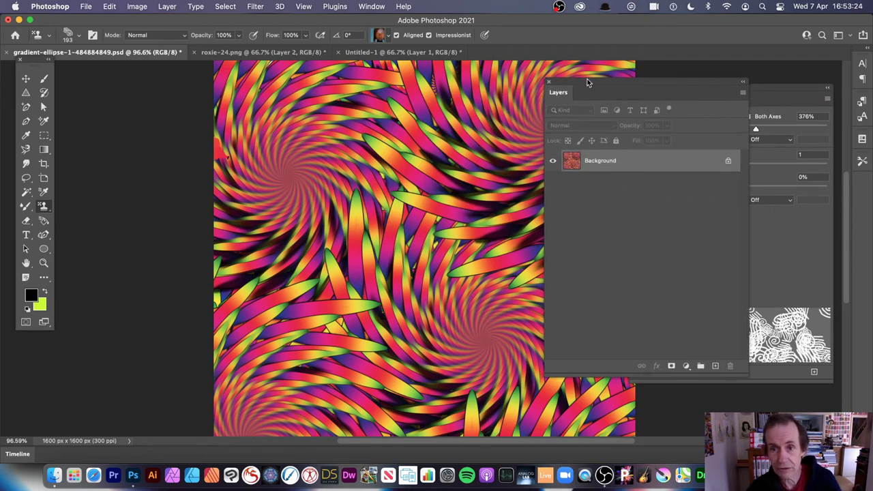
{"action": "left_click_drag", "start_coordinate": [588, 81], "coordinate": [675, 88]}
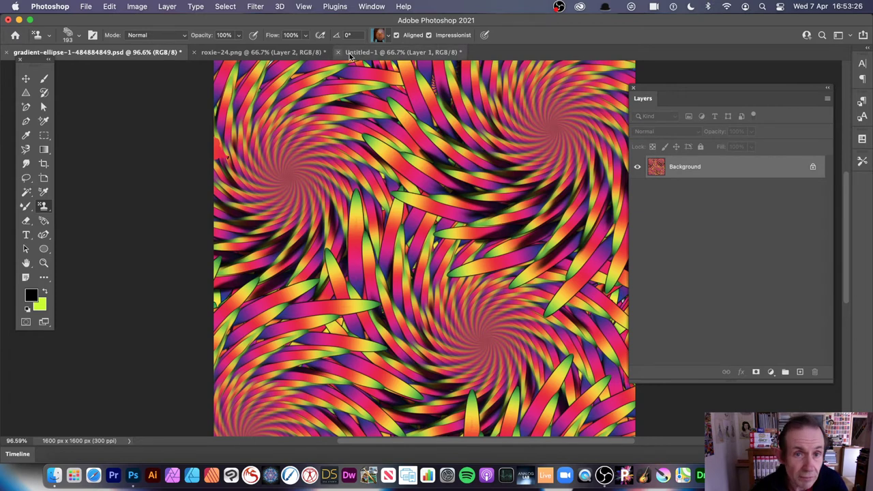
Choose the newly defined gradient-ellipse pattern for the Pattern Stamp tool.
{"action": "left_click", "coordinate": [390, 36]}
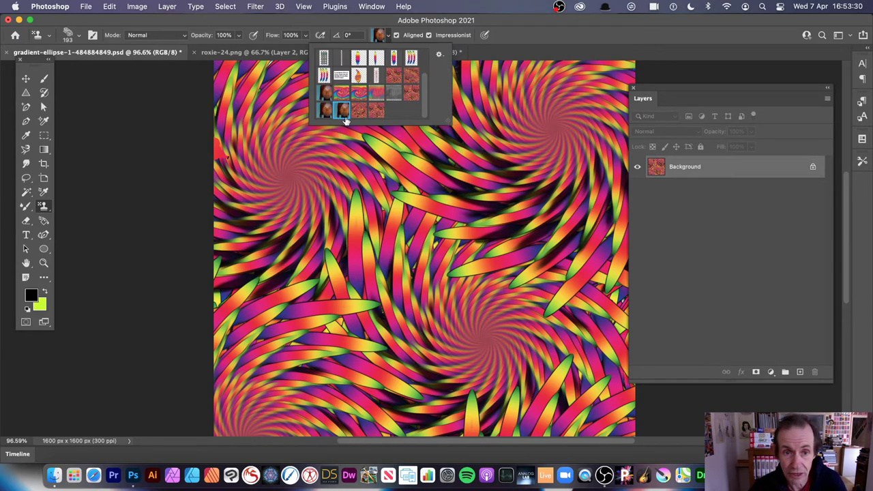
{"action": "left_click", "coordinate": [375, 110]}
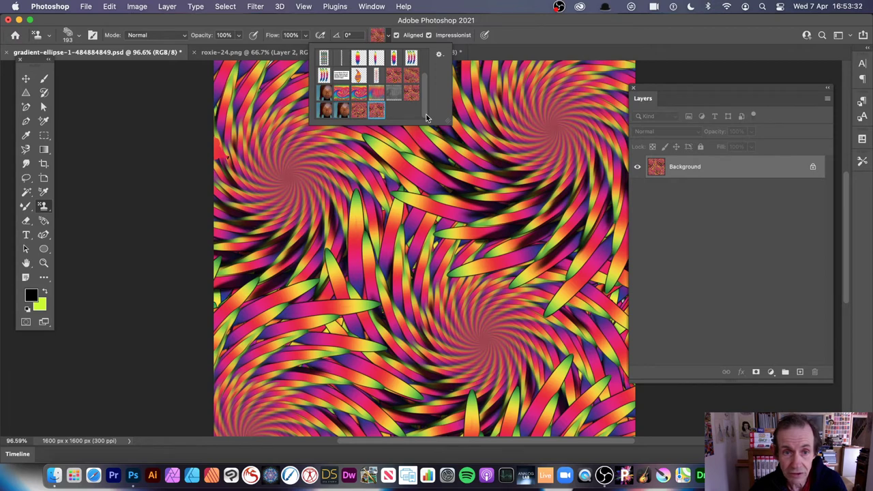
{"action": "left_click", "coordinate": [565, 36]}
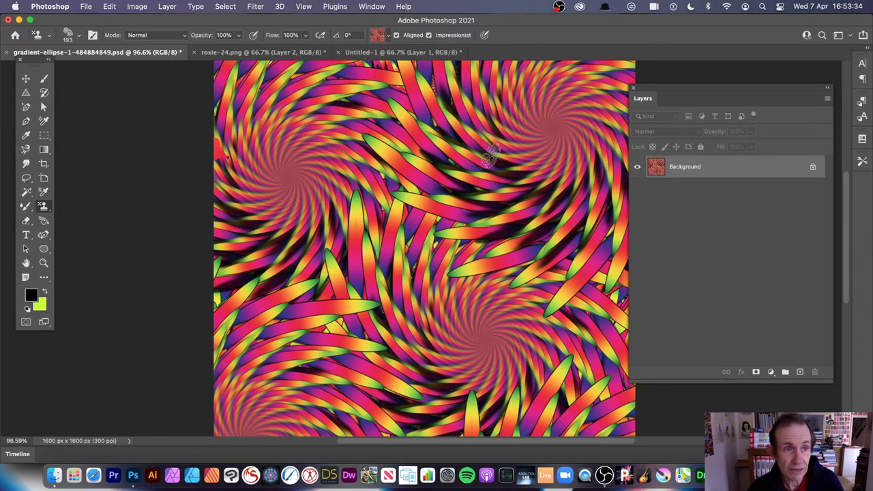
Try covering the gradient-ellipse image with impressionist spiral strokes using the 193 px brush, and undo them.
{"action": "mouse_move", "coordinate": [491, 156]}
{"action": "left_mouse_down"}
{"action": "mouse_move", "coordinate": [504, 133]}
{"action": "mouse_move", "coordinate": [521, 163]}
{"action": "mouse_move", "coordinate": [573, 123]}
{"action": "mouse_move", "coordinate": [585, 85]}
{"action": "mouse_move", "coordinate": [607, 174]}
{"action": "mouse_move", "coordinate": [615, 338]}
{"action": "mouse_move", "coordinate": [514, 310]}
{"action": "mouse_move", "coordinate": [515, 293]}
{"action": "mouse_move", "coordinate": [569, 344]}
{"action": "mouse_move", "coordinate": [600, 351]}
{"action": "mouse_move", "coordinate": [341, 394]}
{"action": "mouse_move", "coordinate": [289, 217]}
{"action": "mouse_move", "coordinate": [303, 164]}
{"action": "mouse_move", "coordinate": [355, 150]}
{"action": "mouse_move", "coordinate": [386, 123]}
{"action": "mouse_move", "coordinate": [344, 92]}
{"action": "mouse_move", "coordinate": [393, 58]}
{"action": "mouse_move", "coordinate": [389, 78]}
{"action": "left_mouse_up"}
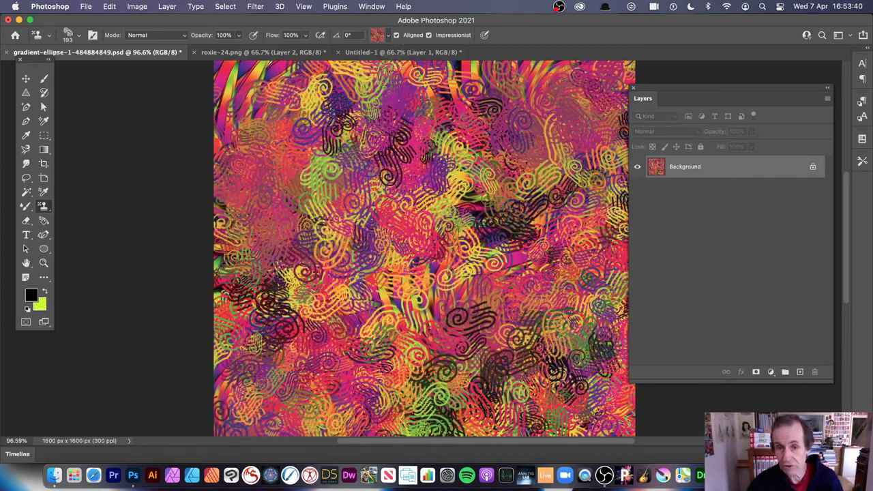
{"action": "key", "text": "ctrl+z"}
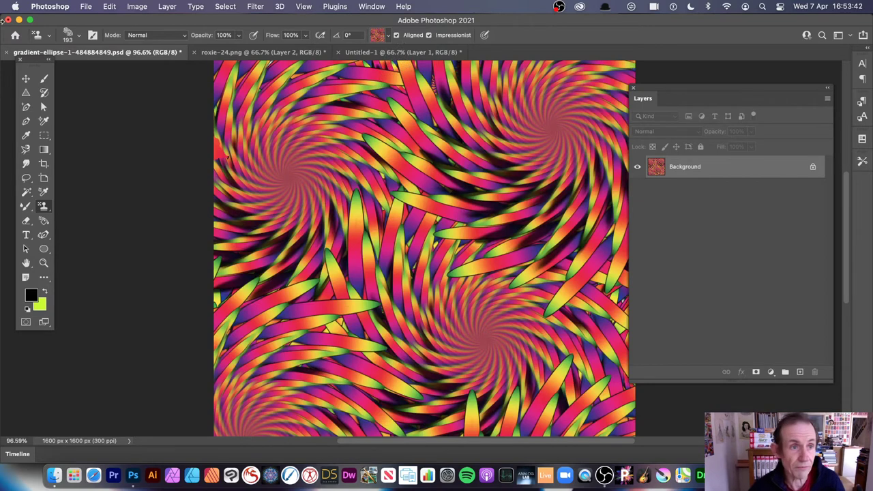
Reduce the spiral brush to 84 px and paint impressionist pattern strokes over nearly the whole gradient-ellipse background.
{"action": "left_click", "coordinate": [79, 36]}
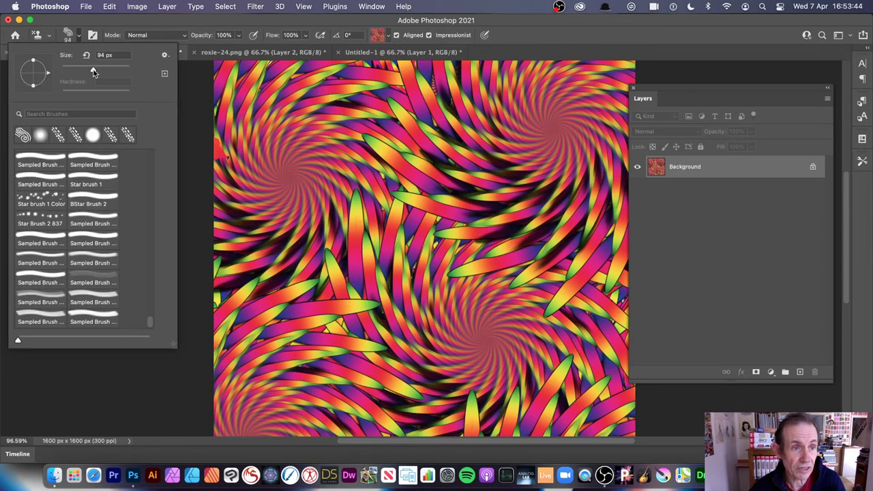
{"action": "left_click_drag", "start_coordinate": [93, 72], "coordinate": [90, 68]}
{"action": "mouse_move", "coordinate": [498, 86]}
{"action": "left_mouse_down"}
{"action": "mouse_move", "coordinate": [600, 150]}
{"action": "mouse_move", "coordinate": [532, 88]}
{"action": "mouse_move", "coordinate": [559, 143]}
{"action": "mouse_move", "coordinate": [477, 136]}
{"action": "mouse_move", "coordinate": [518, 273]}
{"action": "mouse_move", "coordinate": [586, 327]}
{"action": "mouse_move", "coordinate": [572, 382]}
{"action": "mouse_move", "coordinate": [505, 307]}
{"action": "mouse_move", "coordinate": [443, 327]}
{"action": "mouse_move", "coordinate": [409, 225]}
{"action": "mouse_move", "coordinate": [409, 382]}
{"action": "mouse_move", "coordinate": [307, 327]}
{"action": "mouse_move", "coordinate": [239, 382]}
{"action": "mouse_move", "coordinate": [231, 246]}
{"action": "mouse_move", "coordinate": [422, 176]}
{"action": "mouse_move", "coordinate": [311, 162]}
{"action": "mouse_move", "coordinate": [408, 242]}
{"action": "mouse_move", "coordinate": [564, 204]}
{"action": "mouse_move", "coordinate": [382, 273]}
{"action": "mouse_move", "coordinate": [320, 177]}
{"action": "left_mouse_up"}
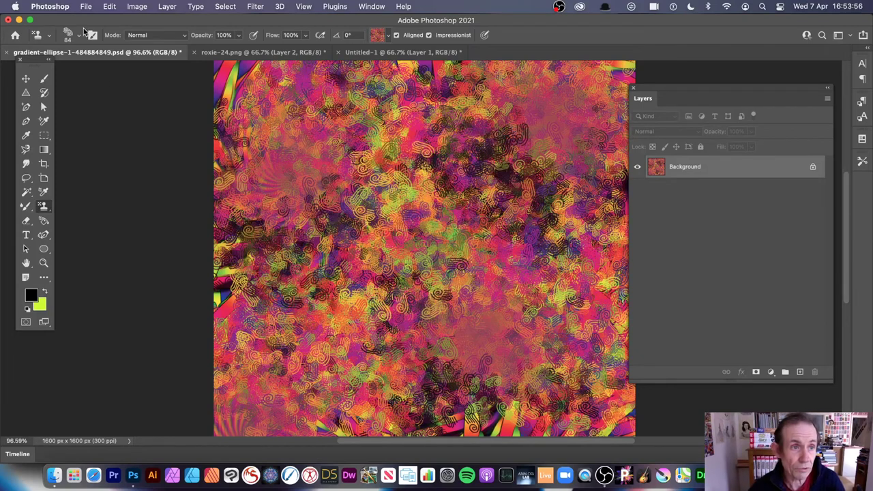
Fade the pattern stamp strokes with Lighten mode at 100% opacity, after trying Darken, Multiply and Linear Burn.
{"action": "left_click", "coordinate": [107, 8]}
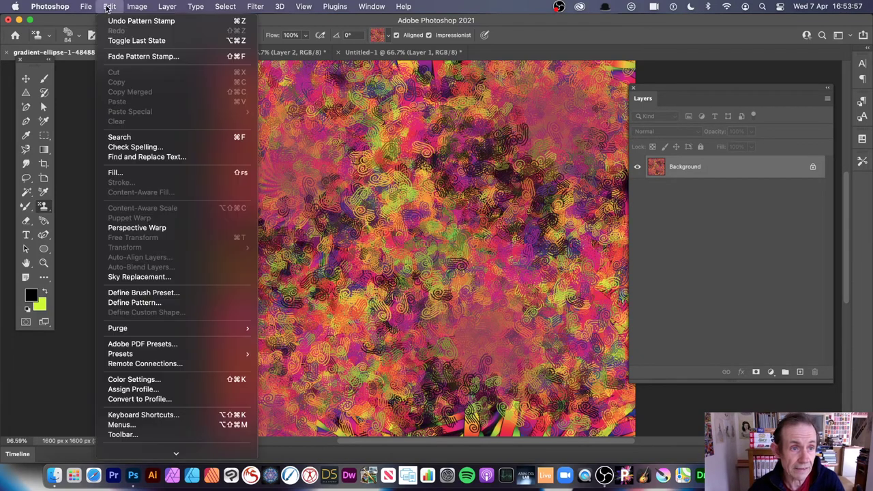
{"action": "left_click", "coordinate": [136, 57]}
{"action": "left_click", "coordinate": [639, 206]}
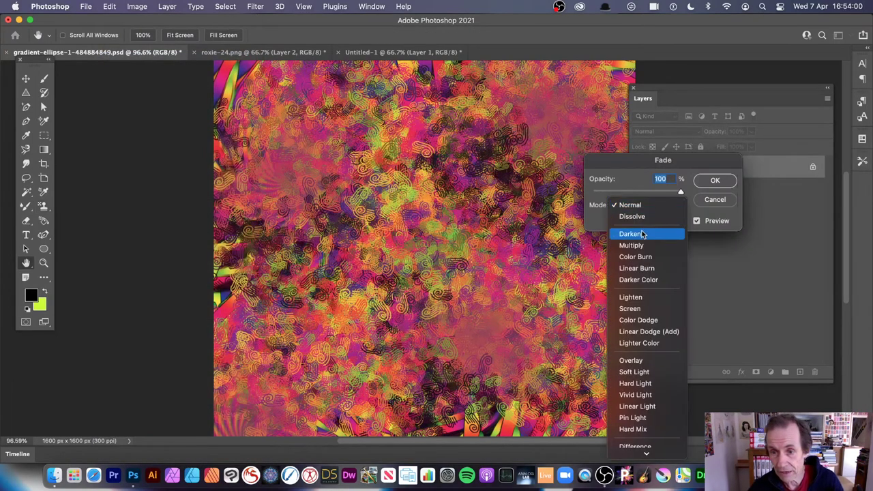
{"action": "left_click", "coordinate": [641, 234]}
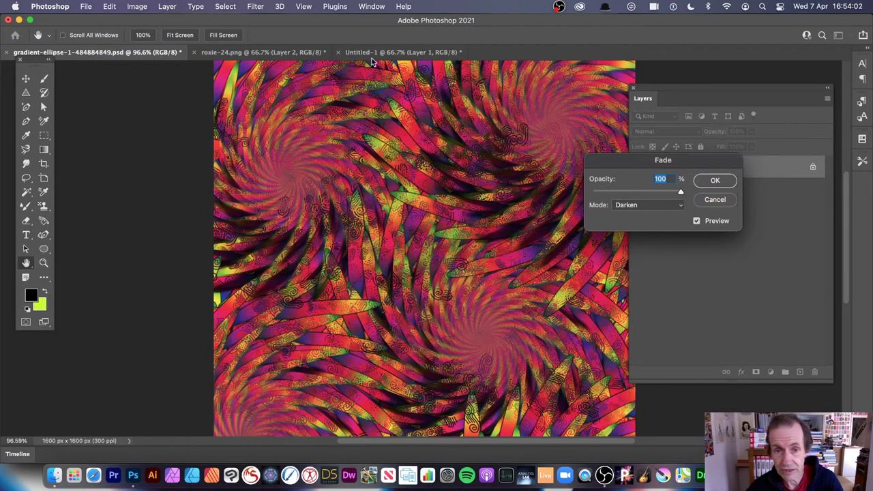
{"action": "left_click", "coordinate": [639, 206]}
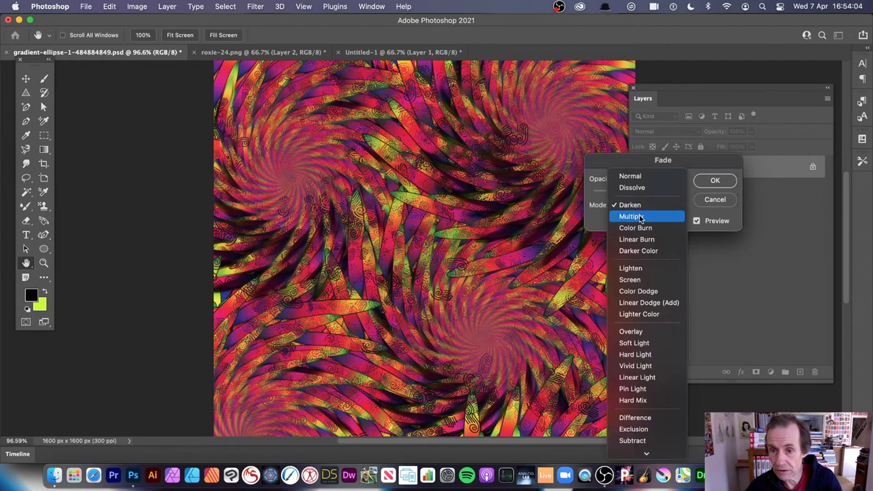
{"action": "left_click", "coordinate": [637, 217]}
{"action": "left_click", "coordinate": [646, 206]}
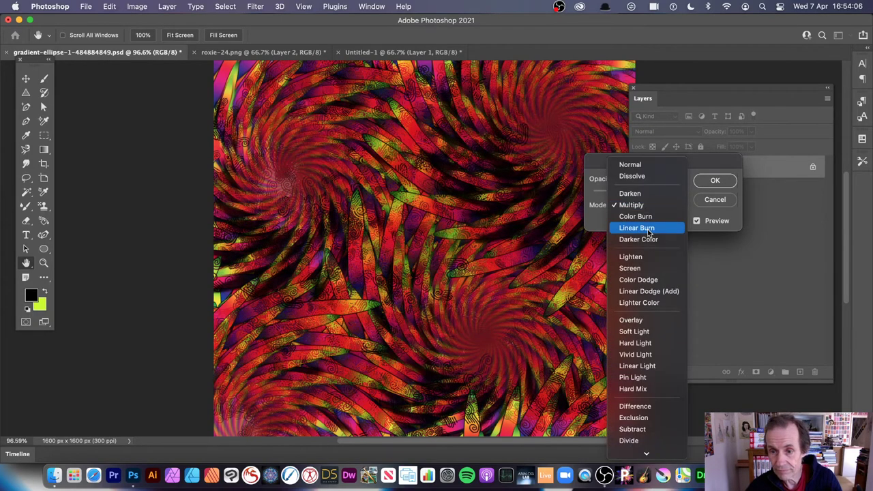
{"action": "left_click", "coordinate": [648, 230]}
{"action": "left_click", "coordinate": [647, 206]}
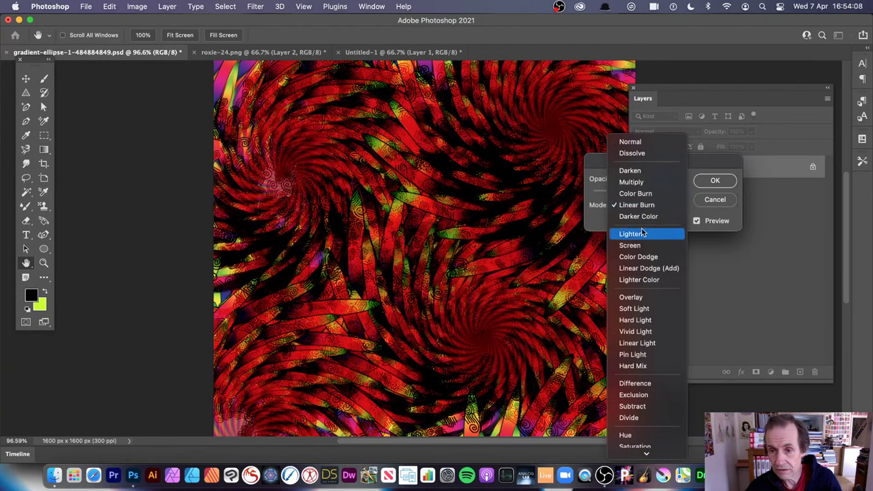
{"action": "left_click", "coordinate": [641, 232]}
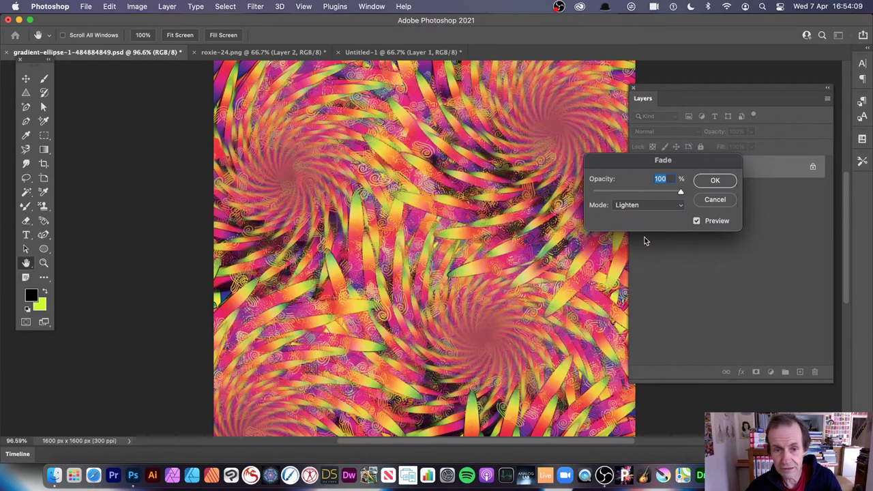
{"action": "left_click", "coordinate": [706, 180]}
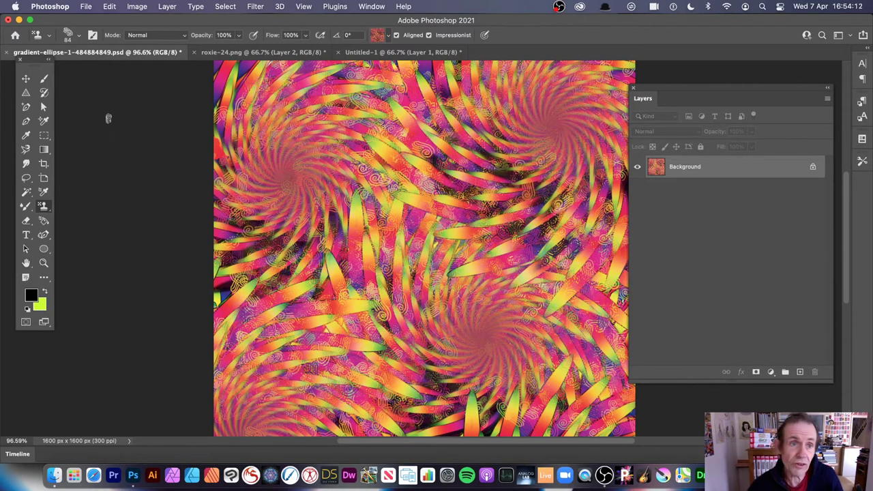
Try the Oil Paint filter on the background, and undo it together with the faded spiral strokes.
{"action": "left_click", "coordinate": [255, 6]}
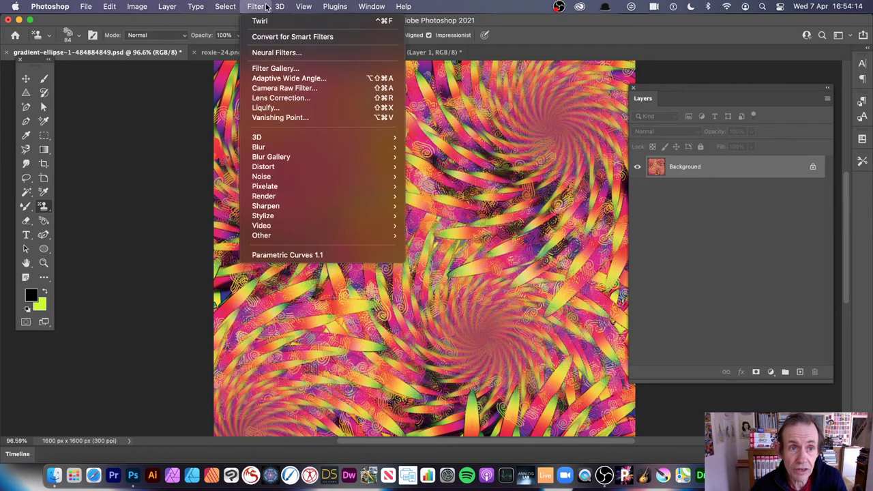
{"action": "mouse_move", "coordinate": [368, 216]}
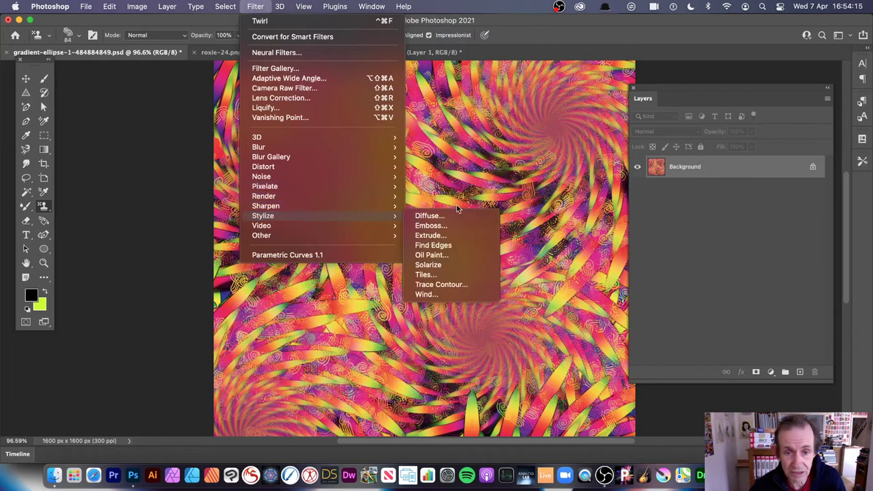
{"action": "left_click", "coordinate": [446, 257]}
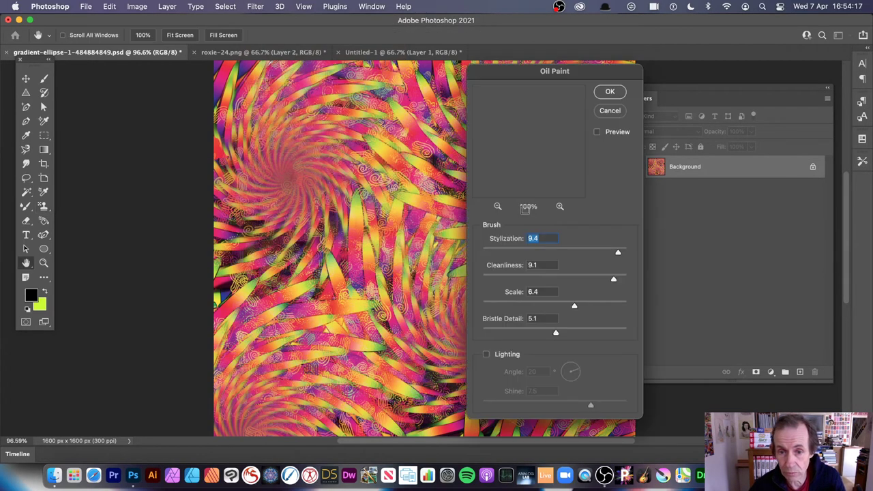
{"action": "left_click", "coordinate": [611, 93]}
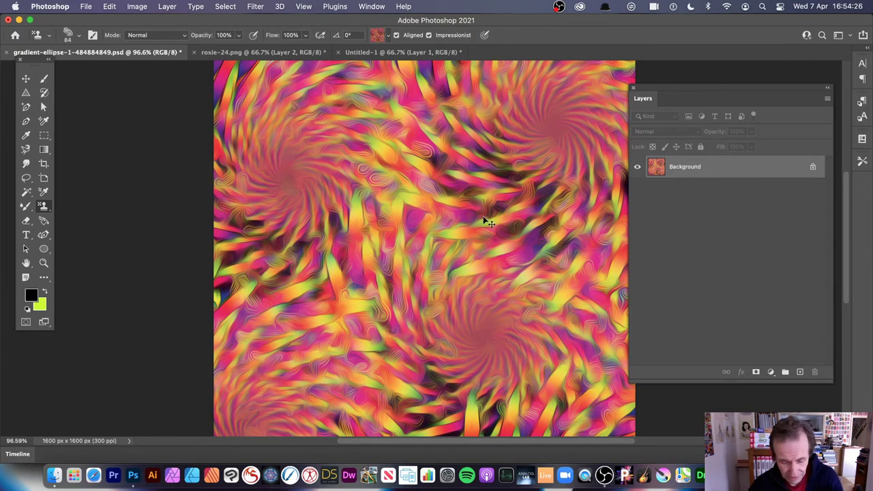
{"action": "key", "text": "super+z"}
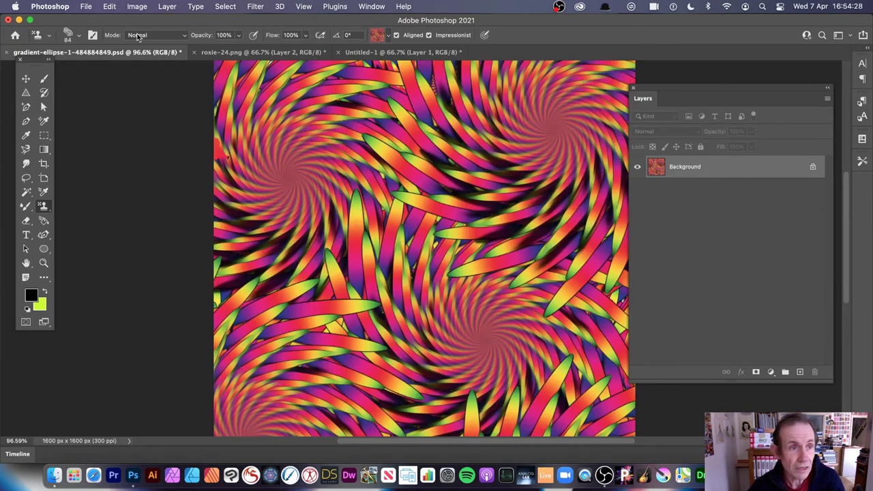
{"action": "left_click", "coordinate": [78, 38]}
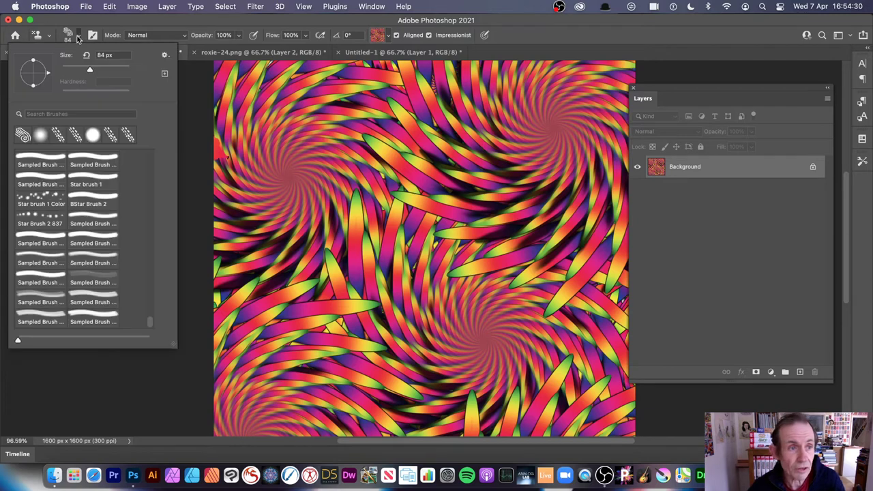
{"action": "left_click", "coordinate": [309, 27]}
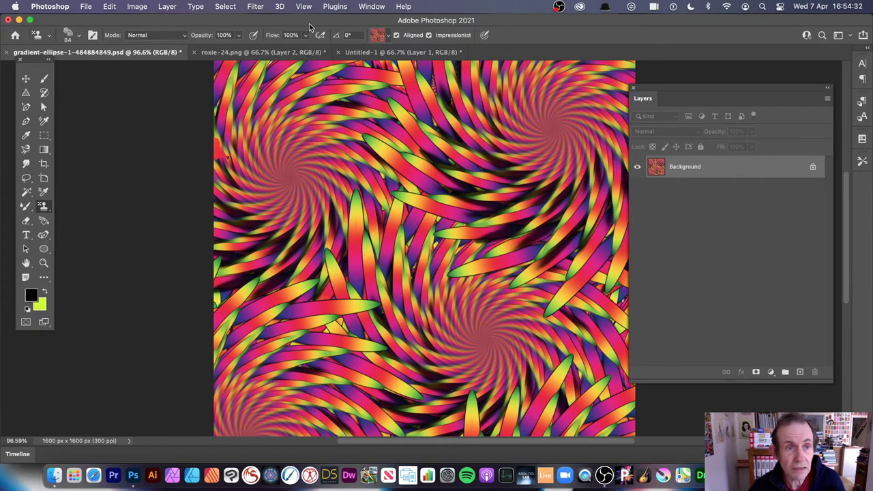
{"action": "left_click", "coordinate": [388, 38]}
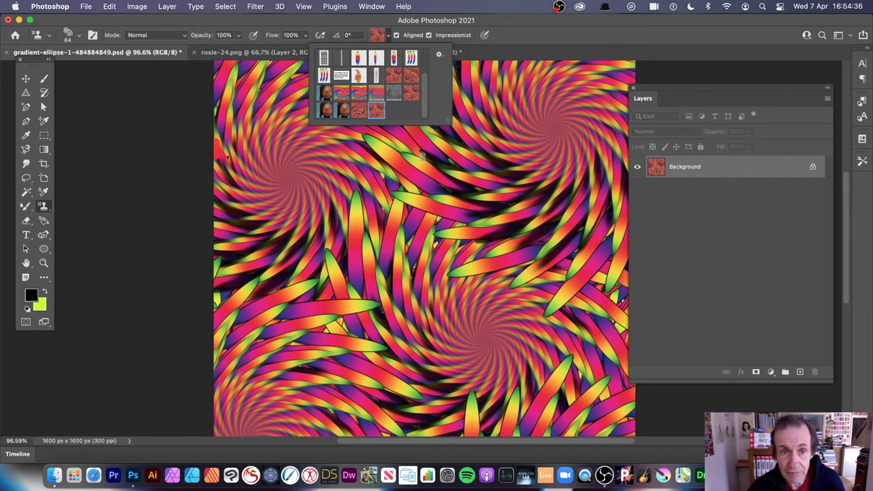
{"action": "left_click", "coordinate": [547, 41]}
Distort the gradient-ellipse background with the Twirl filter, winding it into a large central spiral.
{"action": "left_click", "coordinate": [256, 7]}
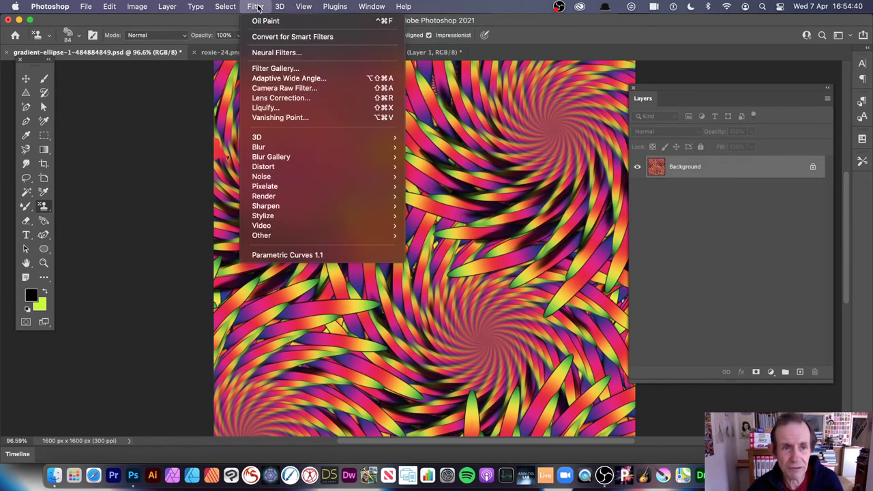
{"action": "mouse_move", "coordinate": [273, 171]}
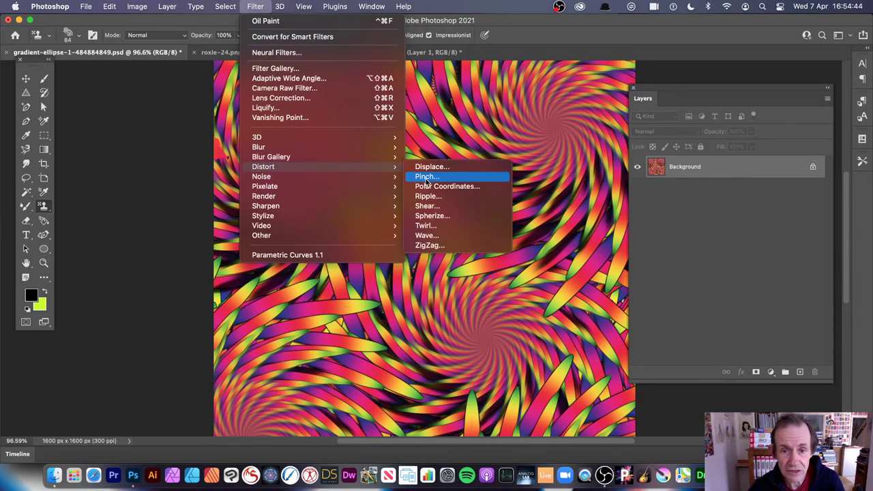
{"action": "left_click", "coordinate": [450, 226]}
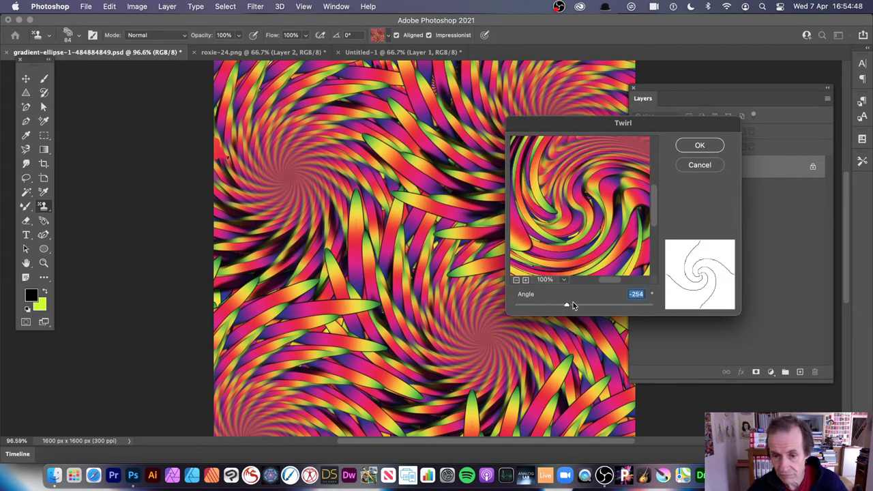
{"action": "left_click_drag", "start_coordinate": [572, 303], "coordinate": [629, 309]}
{"action": "left_click", "coordinate": [697, 144]}
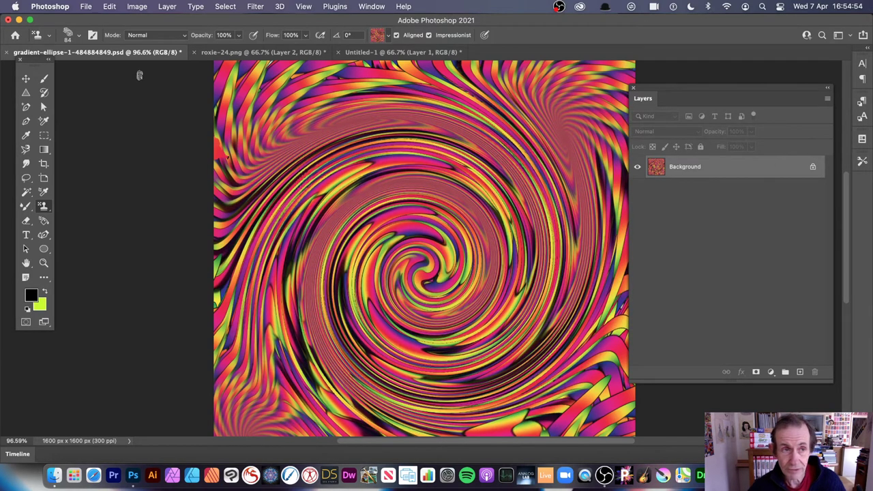
Define the twirled image as pattern gradient-ellipse-1-484884849.psd and choose it for the Pattern Stamp tool.
{"action": "left_click", "coordinate": [108, 6]}
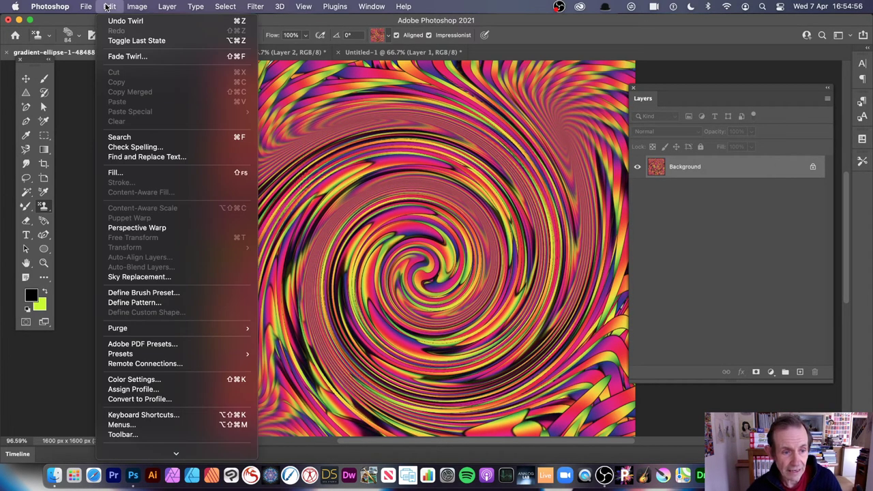
{"action": "left_click", "coordinate": [134, 303]}
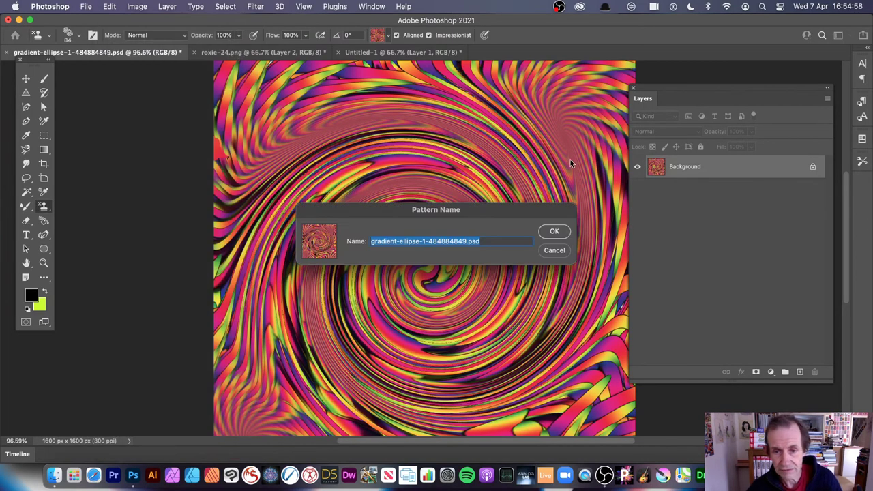
{"action": "left_click", "coordinate": [560, 235]}
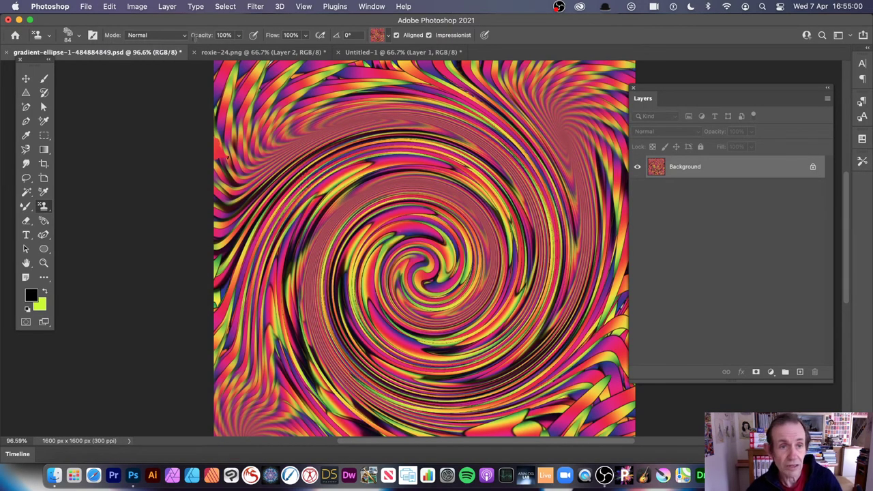
{"action": "left_click", "coordinate": [389, 37]}
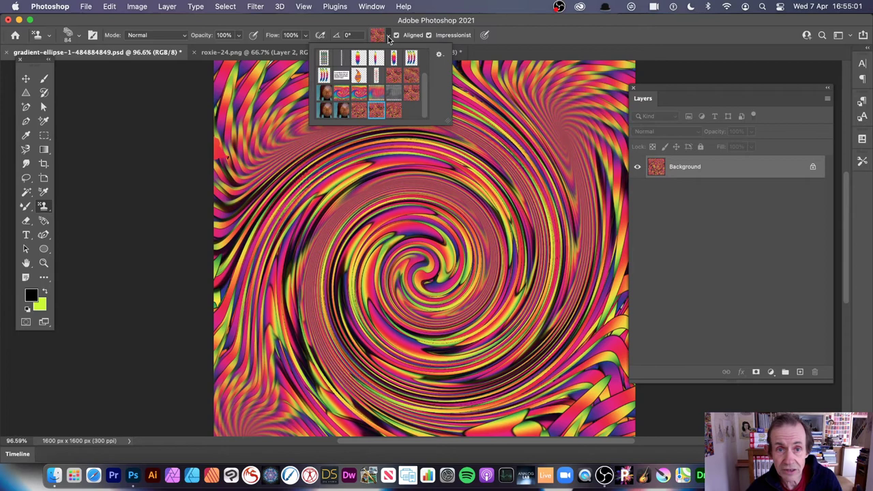
{"action": "left_click", "coordinate": [393, 111]}
{"action": "left_click", "coordinate": [535, 34]}
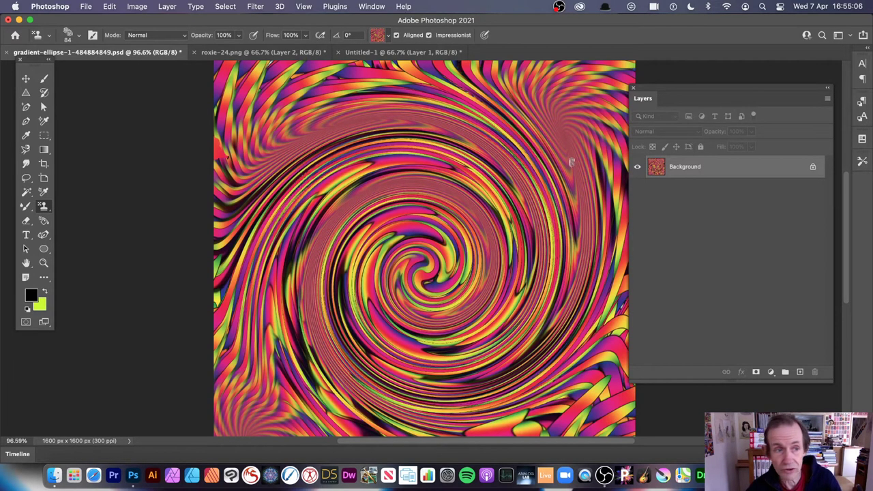
Try a stroke with the spiral brush at 201 px, and undo both the stroke and the Twirl distortion.
{"action": "left_click", "coordinate": [78, 37]}
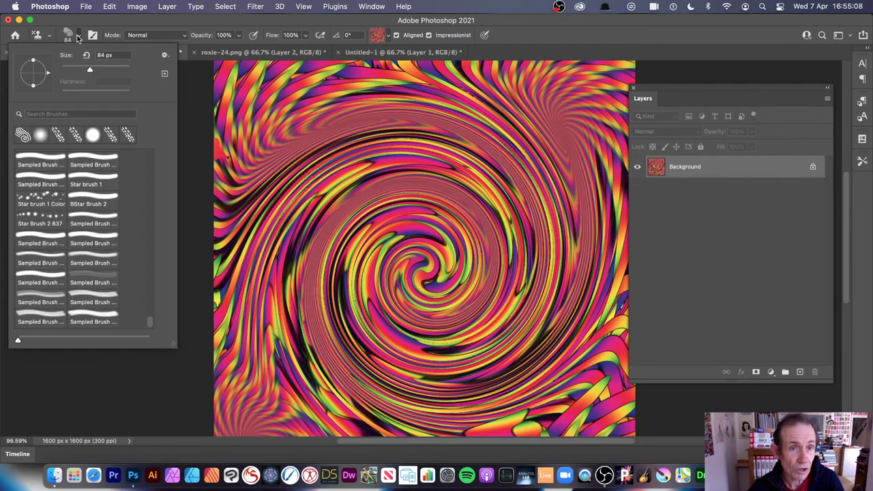
{"action": "left_click_drag", "start_coordinate": [112, 70], "coordinate": [115, 70]}
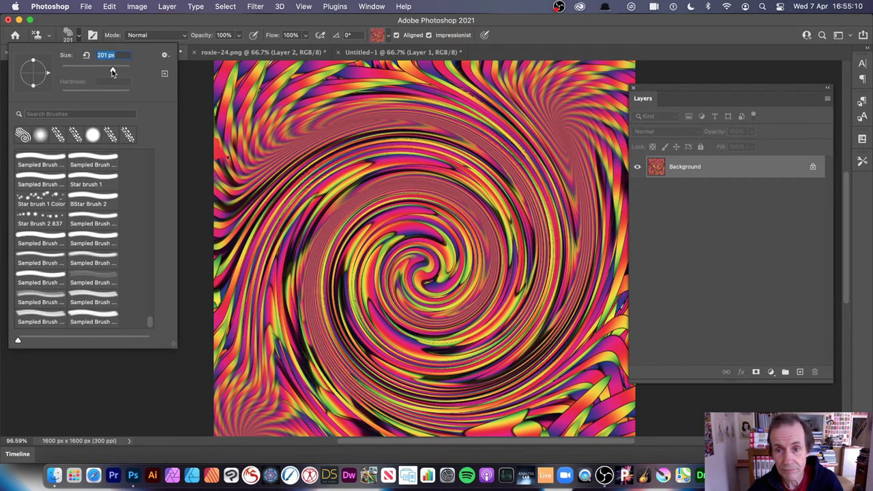
{"action": "mouse_move", "coordinate": [584, 184]}
{"action": "left_mouse_down"}
{"action": "mouse_move", "coordinate": [546, 137]}
{"action": "mouse_move", "coordinate": [491, 197]}
{"action": "mouse_move", "coordinate": [436, 320]}
{"action": "mouse_move", "coordinate": [416, 136]}
{"action": "mouse_move", "coordinate": [423, 96]}
{"action": "left_mouse_up"}
{"action": "key", "text": "super+z"}
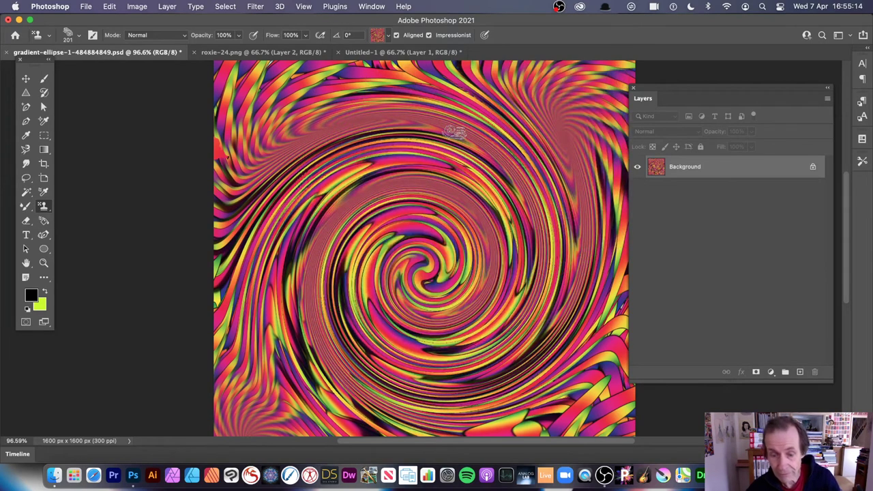
{"action": "key", "text": "super+z"}
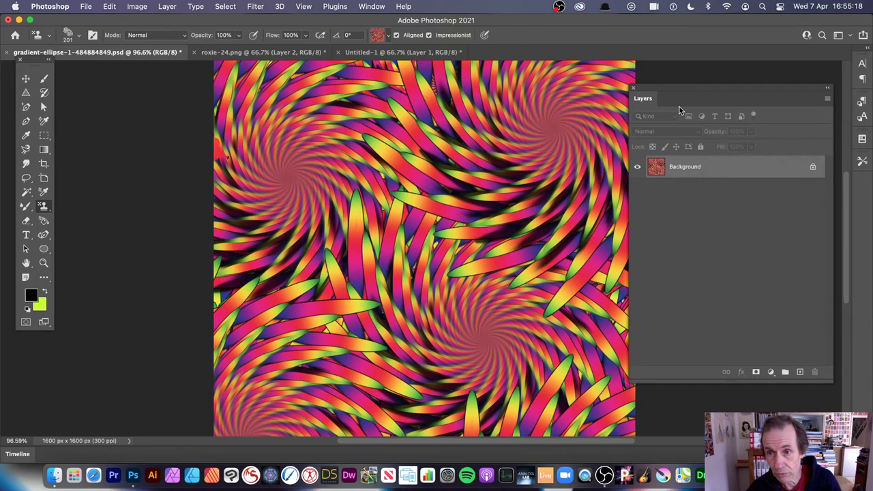
Reduce the brush's scatter on both axes to 81% in the brush settings.
{"action": "key", "text": "F5"}
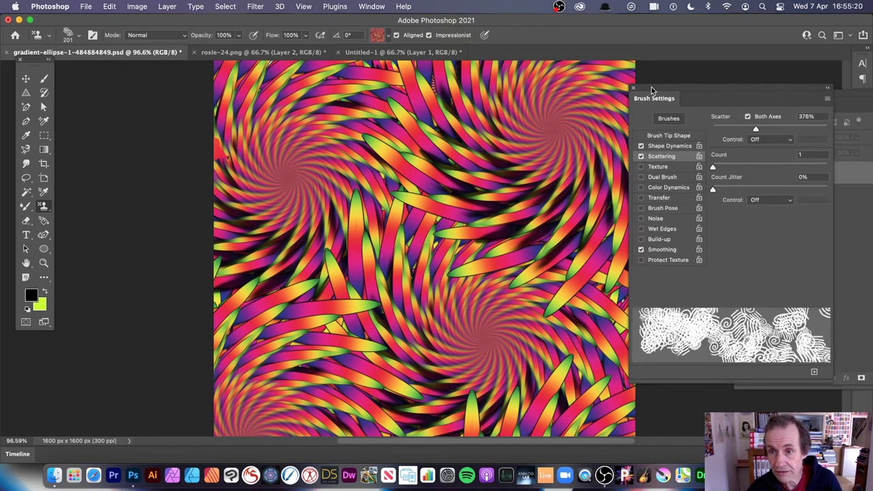
{"action": "left_click_drag", "start_coordinate": [593, 82], "coordinate": [568, 74]}
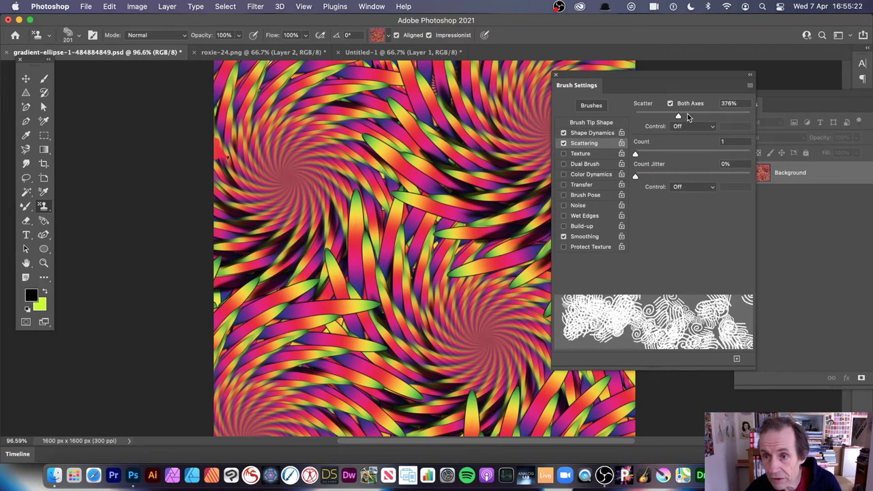
{"action": "left_click_drag", "start_coordinate": [685, 117], "coordinate": [645, 116]}
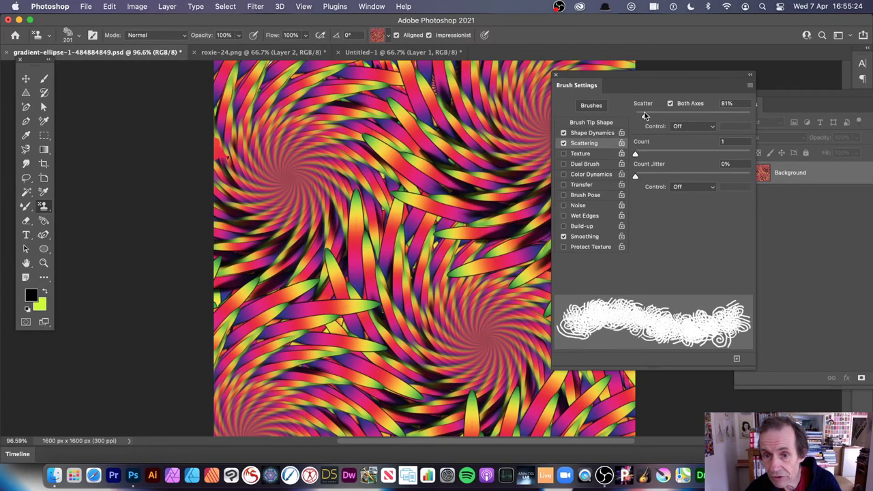
Choose the 283 px splatter brush tip and paint twirled-pattern impressionist strokes across the upper part of the background.
{"action": "left_click", "coordinate": [592, 123]}
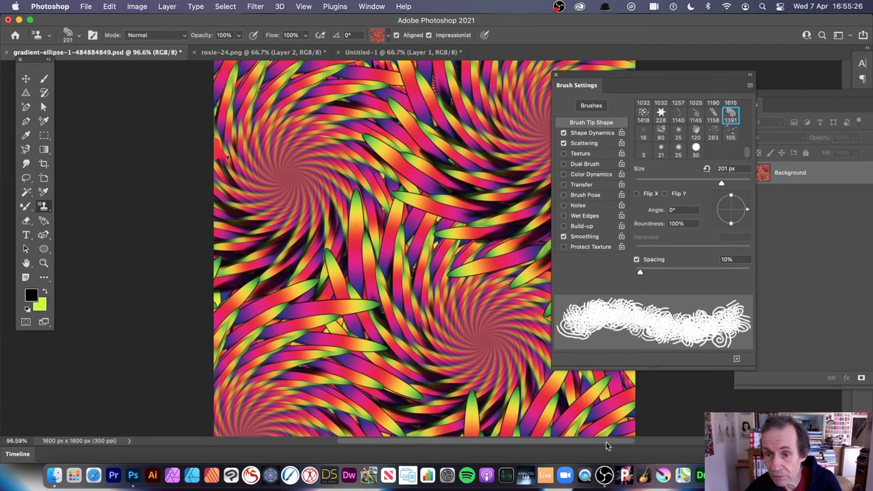
{"action": "left_click", "coordinate": [713, 136]}
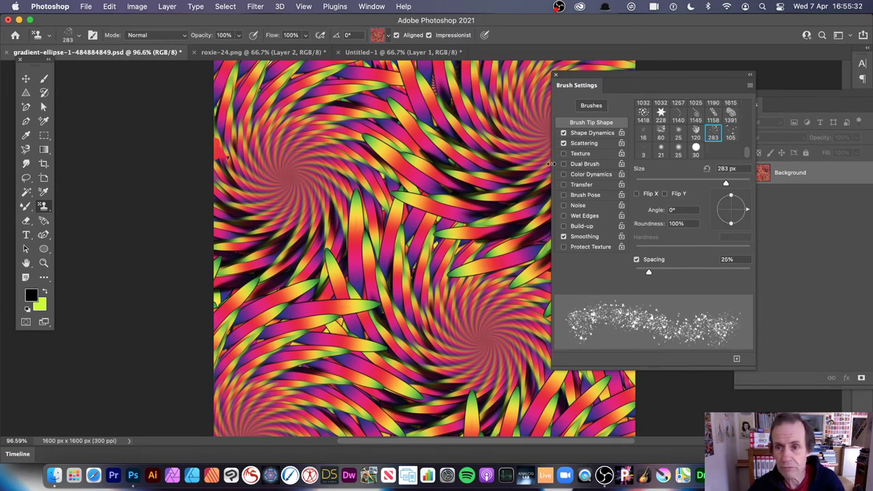
{"action": "mouse_move", "coordinate": [406, 158]}
{"action": "left_mouse_down"}
{"action": "mouse_move", "coordinate": [447, 161]}
{"action": "mouse_move", "coordinate": [515, 88]}
{"action": "mouse_move", "coordinate": [519, 98]}
{"action": "left_mouse_up"}
{"action": "mouse_move", "coordinate": [437, 95]}
{"action": "left_mouse_down"}
{"action": "mouse_move", "coordinate": [368, 116]}
{"action": "mouse_move", "coordinate": [358, 164]}
{"action": "mouse_move", "coordinate": [378, 113]}
{"action": "left_mouse_up"}
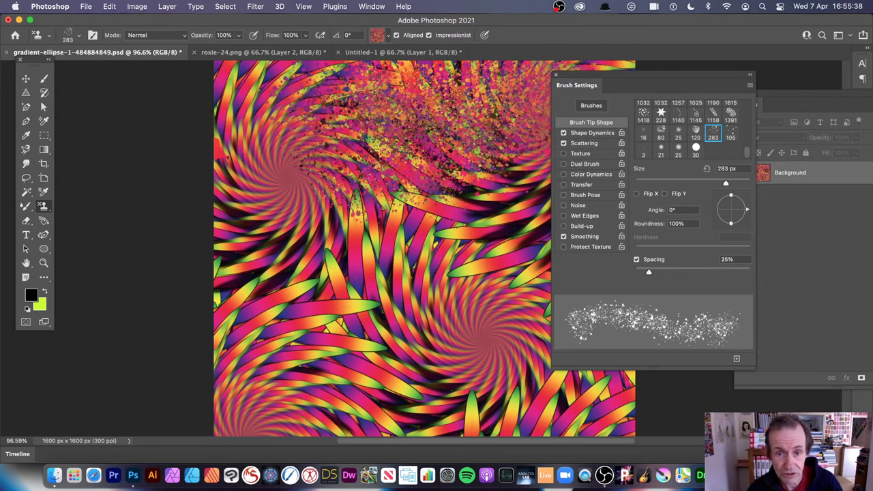
Try splatter strokes across the rest of the background, and undo all the splatter painting.
{"action": "mouse_move", "coordinate": [491, 218]}
{"action": "left_mouse_down"}
{"action": "mouse_move", "coordinate": [464, 259]}
{"action": "mouse_move", "coordinate": [382, 232]}
{"action": "mouse_move", "coordinate": [293, 218]}
{"action": "mouse_move", "coordinate": [355, 164]}
{"action": "mouse_move", "coordinate": [273, 82]}
{"action": "mouse_move", "coordinate": [238, 147]}
{"action": "mouse_move", "coordinate": [321, 286]}
{"action": "mouse_move", "coordinate": [232, 293]}
{"action": "mouse_move", "coordinate": [280, 279]}
{"action": "mouse_move", "coordinate": [328, 328]}
{"action": "mouse_move", "coordinate": [416, 389]}
{"action": "mouse_move", "coordinate": [388, 307]}
{"action": "mouse_move", "coordinate": [539, 368]}
{"action": "mouse_move", "coordinate": [573, 403]}
{"action": "mouse_move", "coordinate": [539, 321]}
{"action": "mouse_move", "coordinate": [511, 116]}
{"action": "mouse_move", "coordinate": [617, 65]}
{"action": "mouse_move", "coordinate": [525, 204]}
{"action": "mouse_move", "coordinate": [246, 327]}
{"action": "mouse_move", "coordinate": [327, 225]}
{"action": "mouse_move", "coordinate": [416, 402]}
{"action": "mouse_move", "coordinate": [451, 396]}
{"action": "mouse_move", "coordinate": [657, 435]}
{"action": "mouse_move", "coordinate": [491, 327]}
{"action": "mouse_move", "coordinate": [396, 205]}
{"action": "mouse_move", "coordinate": [382, 75]}
{"action": "mouse_move", "coordinate": [540, 71]}
{"action": "mouse_move", "coordinate": [317, 181]}
{"action": "mouse_move", "coordinate": [259, 310]}
{"action": "mouse_move", "coordinate": [263, 167]}
{"action": "mouse_move", "coordinate": [491, 137]}
{"action": "mouse_move", "coordinate": [518, 225]}
{"action": "mouse_move", "coordinate": [443, 272]}
{"action": "mouse_move", "coordinate": [464, 191]}
{"action": "left_mouse_up"}
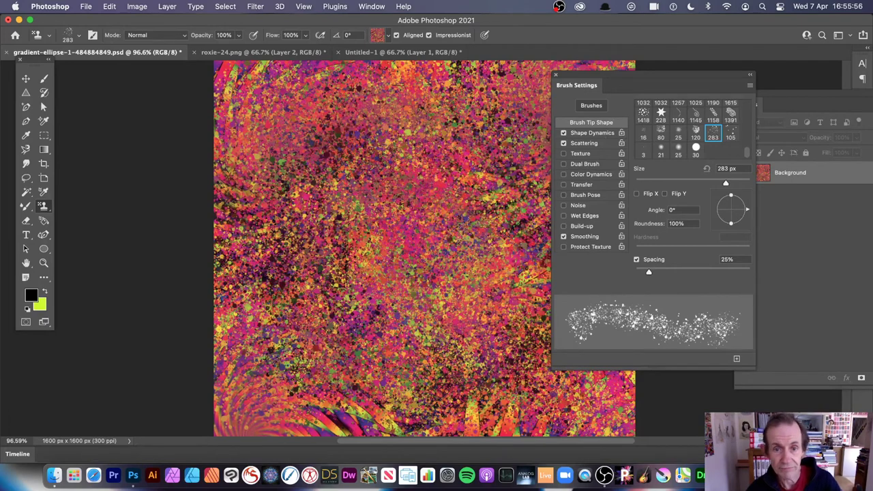
{"action": "key", "text": "super+z"}
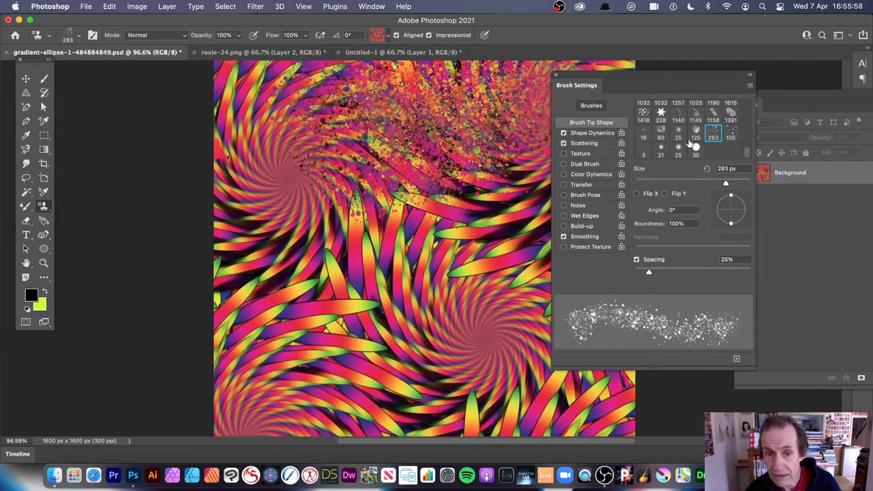
{"action": "key", "text": "super+z"}
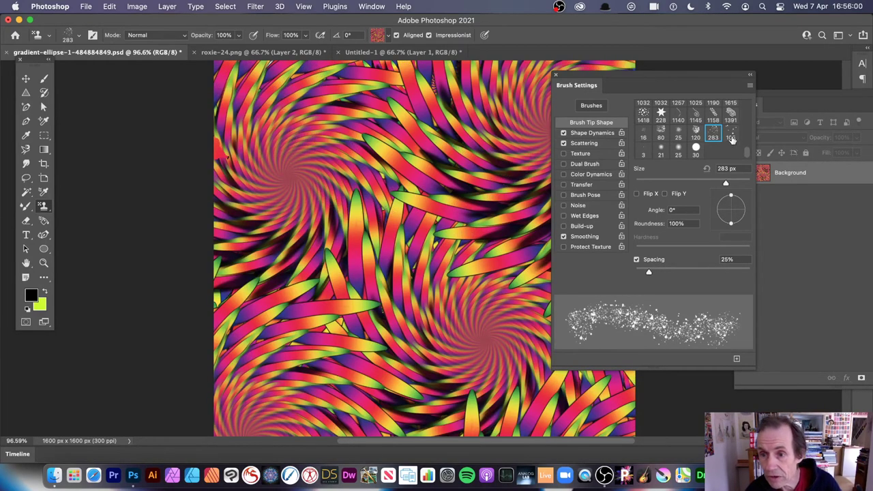
Choose the 1140 px curved-line brush tip and paint impressionist pattern strokes over the whole background.
{"action": "left_click", "coordinate": [678, 116]}
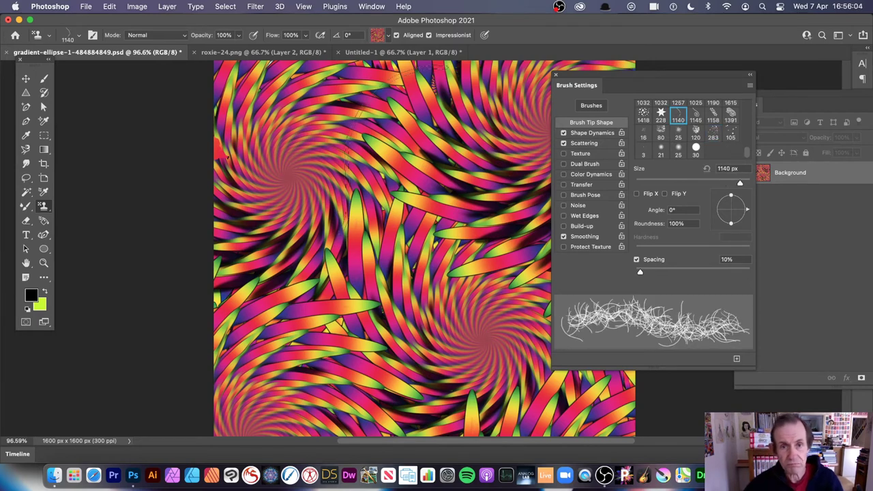
{"action": "mouse_move", "coordinate": [320, 245]}
{"action": "left_mouse_down"}
{"action": "mouse_move", "coordinate": [382, 171]}
{"action": "mouse_move", "coordinate": [444, 136]}
{"action": "mouse_move", "coordinate": [436, 222]}
{"action": "mouse_move", "coordinate": [519, 136]}
{"action": "mouse_move", "coordinate": [361, 225]}
{"action": "mouse_move", "coordinate": [293, 293]}
{"action": "mouse_move", "coordinate": [382, 392]}
{"action": "mouse_move", "coordinate": [491, 341]}
{"action": "mouse_move", "coordinate": [423, 321]}
{"action": "mouse_move", "coordinate": [327, 232]}
{"action": "mouse_move", "coordinate": [396, 170]}
{"action": "mouse_move", "coordinate": [491, 204]}
{"action": "mouse_move", "coordinate": [546, 375]}
{"action": "mouse_move", "coordinate": [341, 306]}
{"action": "mouse_move", "coordinate": [259, 82]}
{"action": "left_mouse_up"}
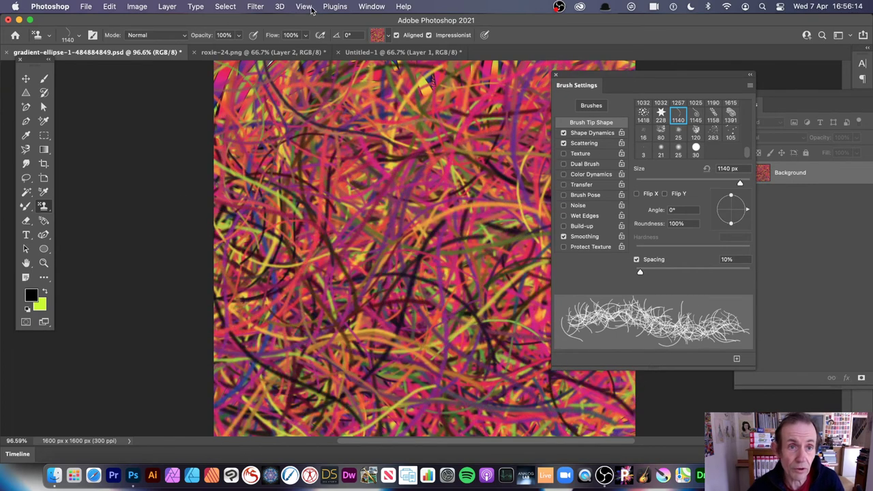
Apply the Oil Paint filter to the painted background with stylization 9.4 and cleanliness 9.1, and repeat it.
{"action": "left_click", "coordinate": [254, 7]}
{"action": "mouse_move", "coordinate": [339, 220]}
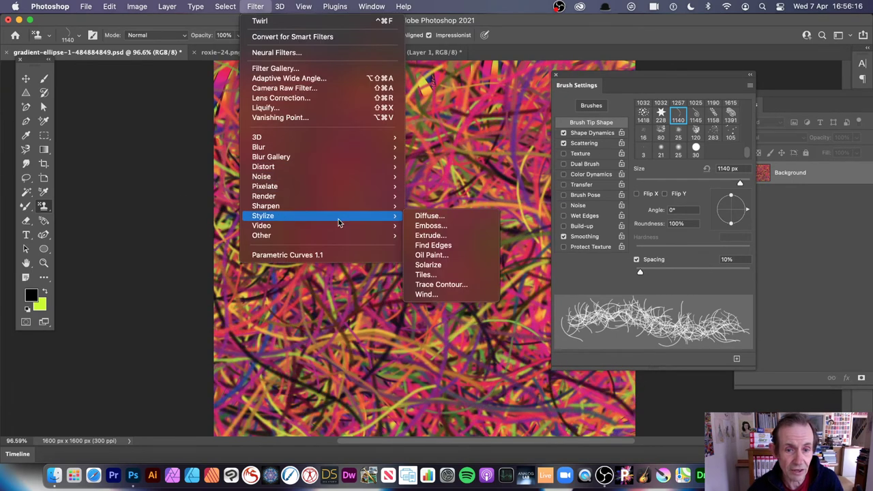
{"action": "left_click", "coordinate": [459, 255]}
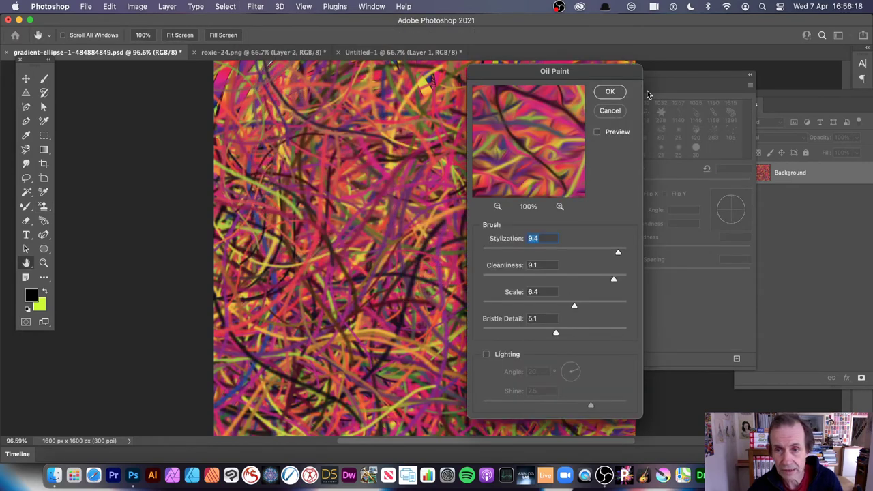
{"action": "left_click", "coordinate": [609, 91]}
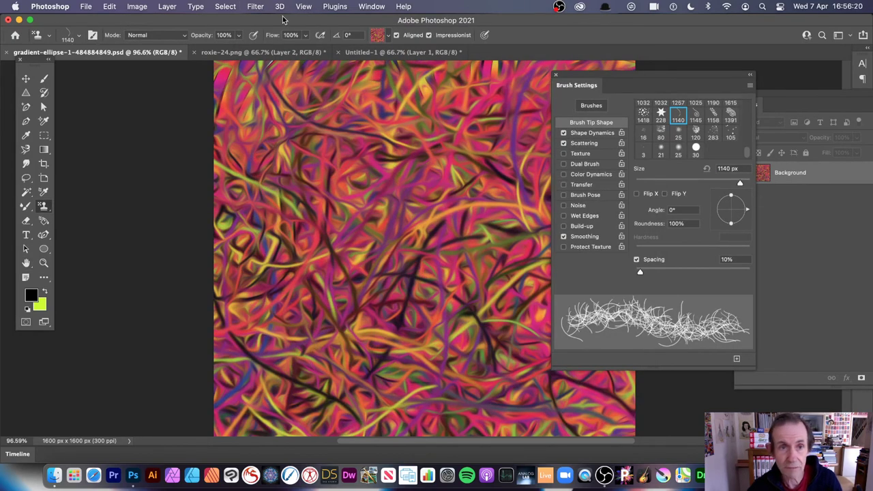
{"action": "left_click", "coordinate": [279, 7]}
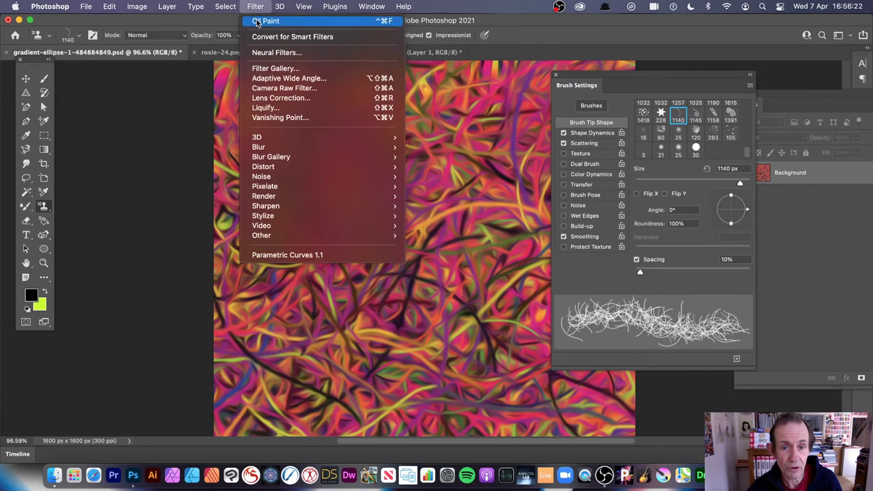
{"action": "left_click", "coordinate": [256, 20]}
Boost the image's colours with a Vibrance adjustment of +37 vibrance and +68 saturation.
{"action": "left_click", "coordinate": [136, 7]}
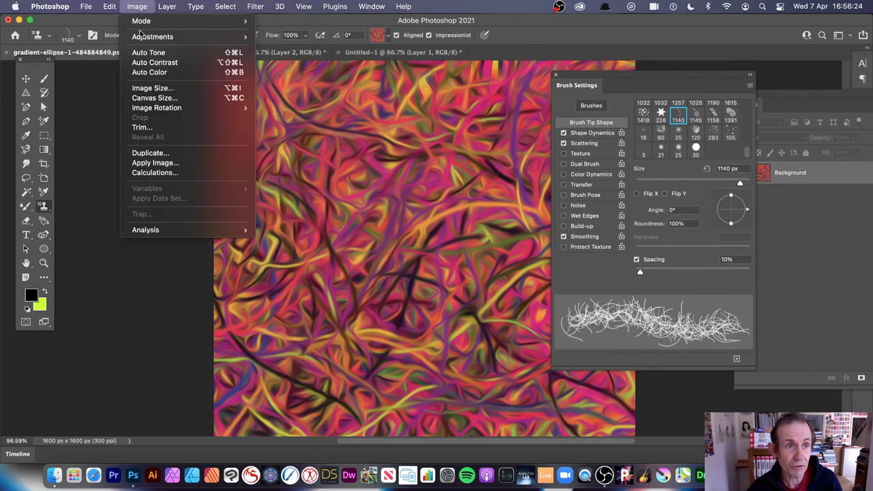
{"action": "mouse_move", "coordinate": [147, 36]}
{"action": "left_click", "coordinate": [313, 83]}
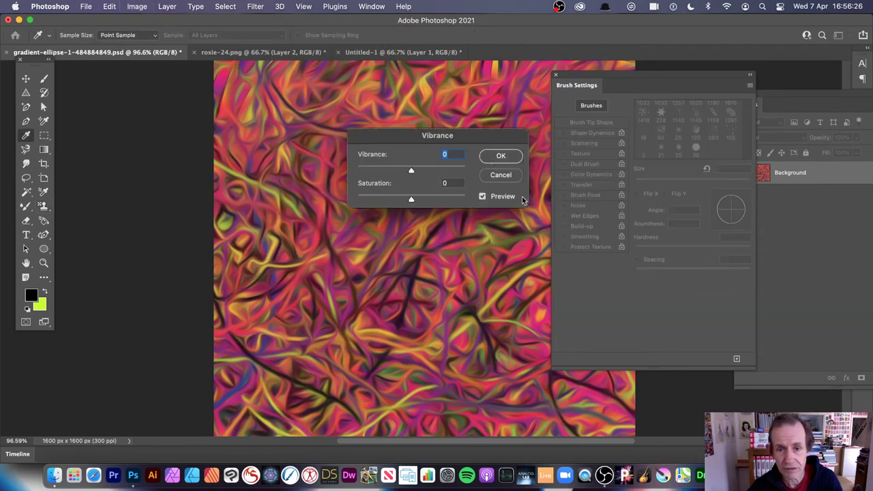
{"action": "left_click_drag", "start_coordinate": [420, 171], "coordinate": [432, 169]}
{"action": "left_click_drag", "start_coordinate": [426, 199], "coordinate": [448, 199]}
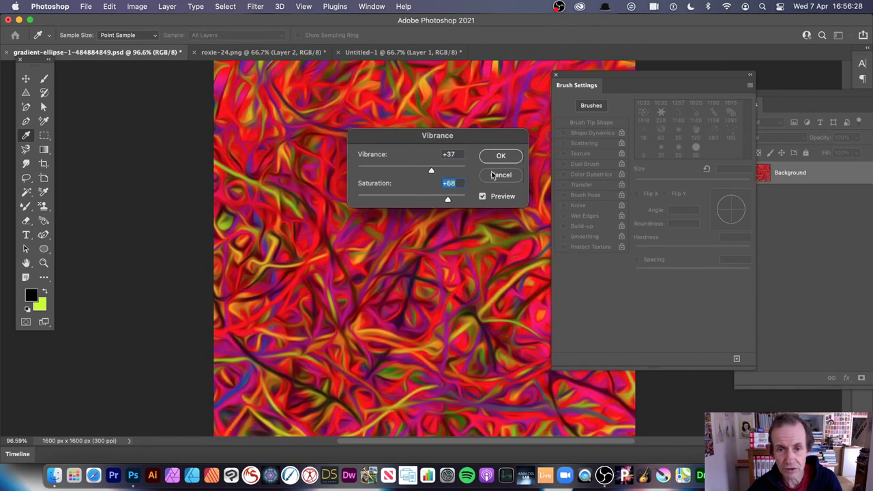
{"action": "key", "text": "Return"}
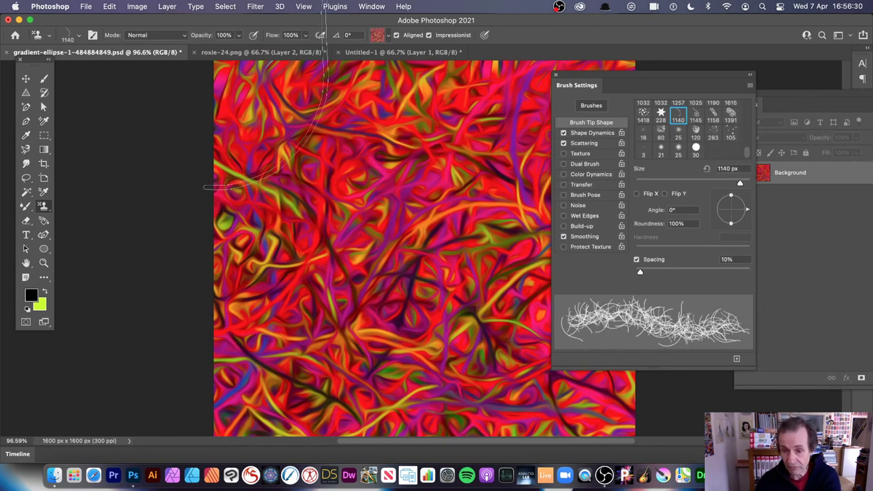
Switch to the Untitled-1 document and undo its earlier edits until the layer is empty.
{"action": "left_click", "coordinate": [426, 52]}
{"action": "key", "text": "super+z"}
{"action": "key", "text": "super+z"}
{"action": "key", "text": "super+z"}
{"action": "key", "text": "super+z"}
{"action": "key", "text": "super+z"}
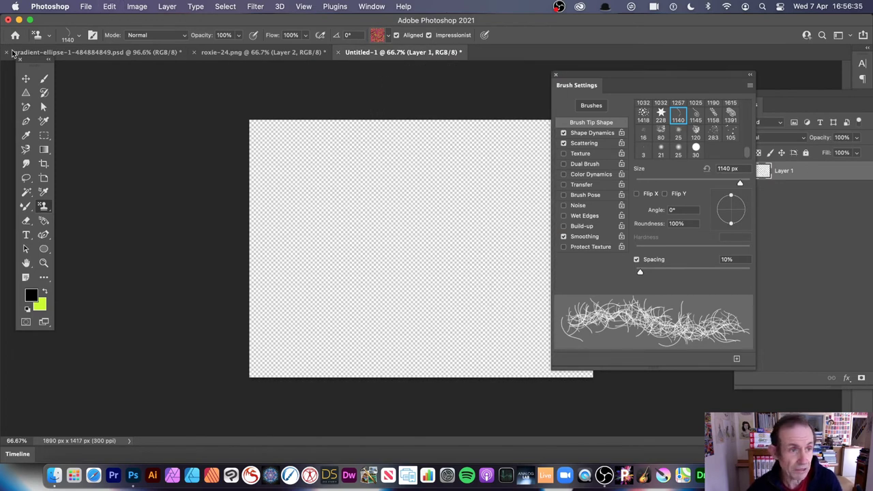
Set the Brush tool to the soft round brush at 143 px, and try and undo a curved stroke.
{"action": "left_click", "coordinate": [44, 79]}
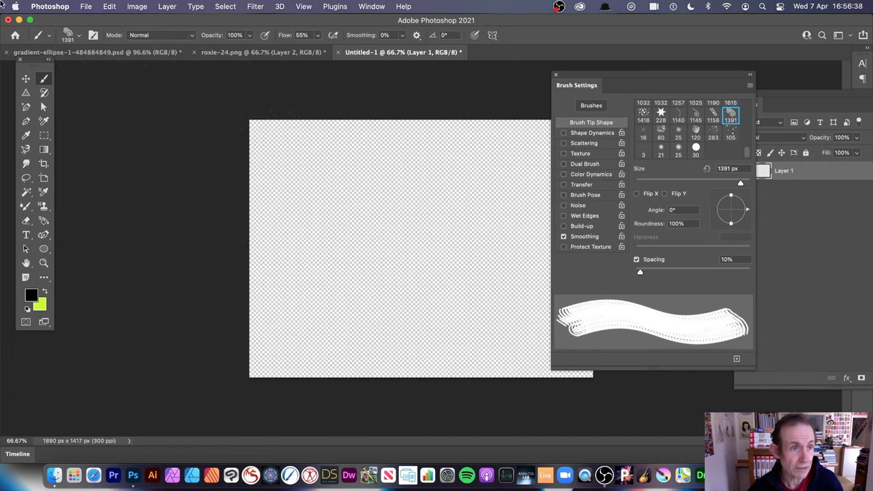
{"action": "left_click", "coordinate": [80, 39]}
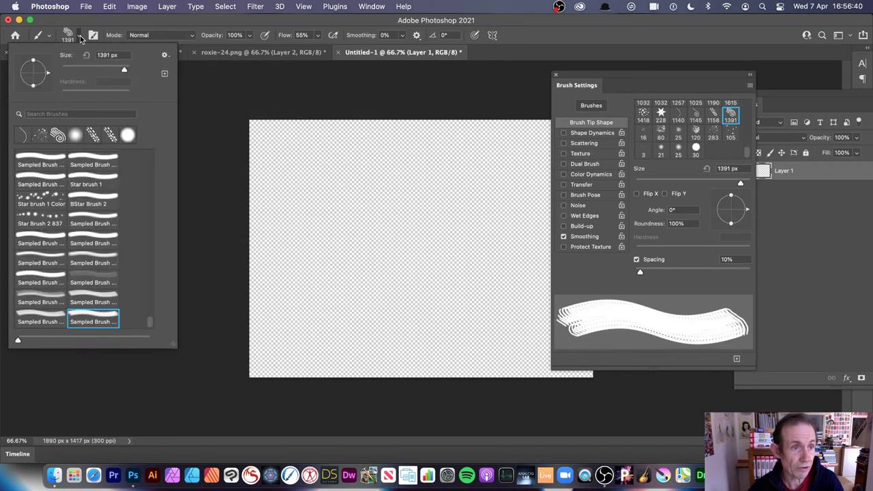
{"action": "left_click", "coordinate": [72, 136]}
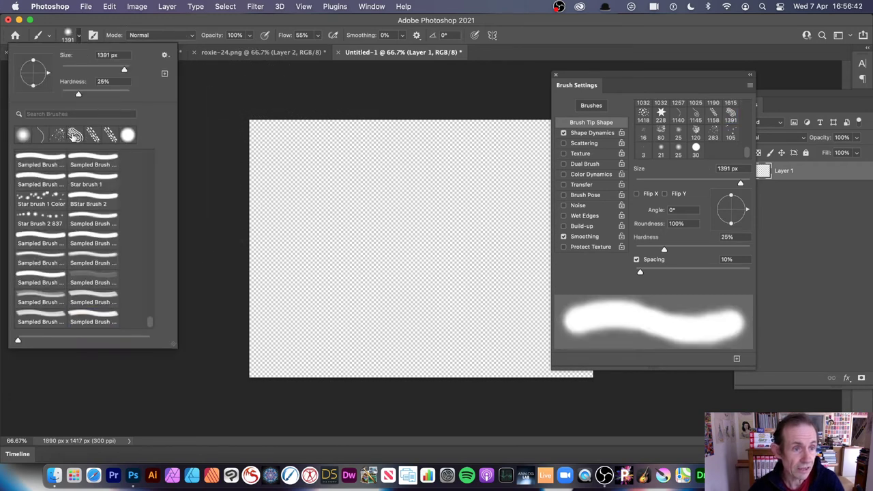
{"action": "left_click_drag", "start_coordinate": [118, 70], "coordinate": [104, 70]}
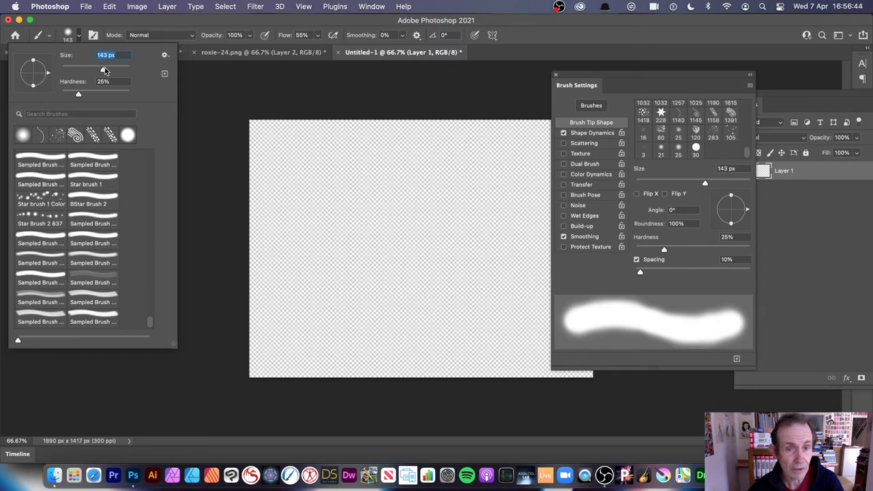
{"action": "mouse_move", "coordinate": [316, 151]}
{"action": "left_mouse_down"}
{"action": "mouse_move", "coordinate": [434, 227]}
{"action": "mouse_move", "coordinate": [466, 270]}
{"action": "mouse_move", "coordinate": [467, 306]}
{"action": "mouse_move", "coordinate": [438, 341]}
{"action": "mouse_move", "coordinate": [405, 335]}
{"action": "left_mouse_up"}
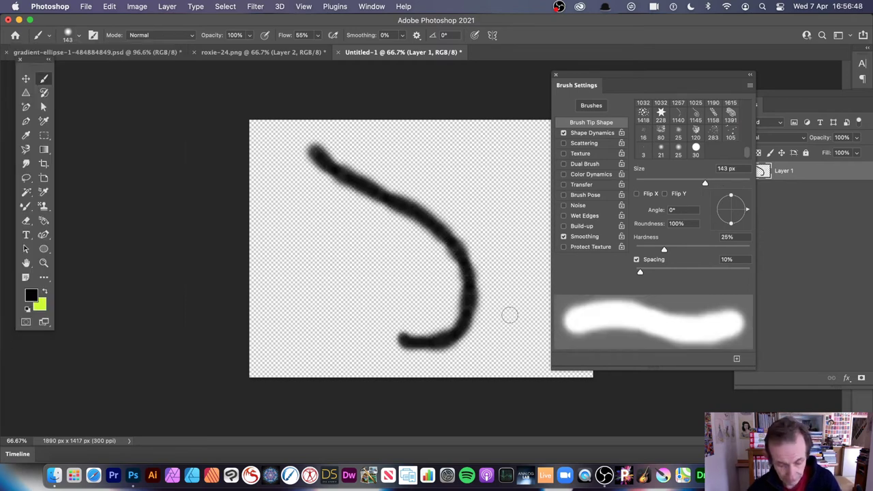
{"action": "key", "text": "super+z"}
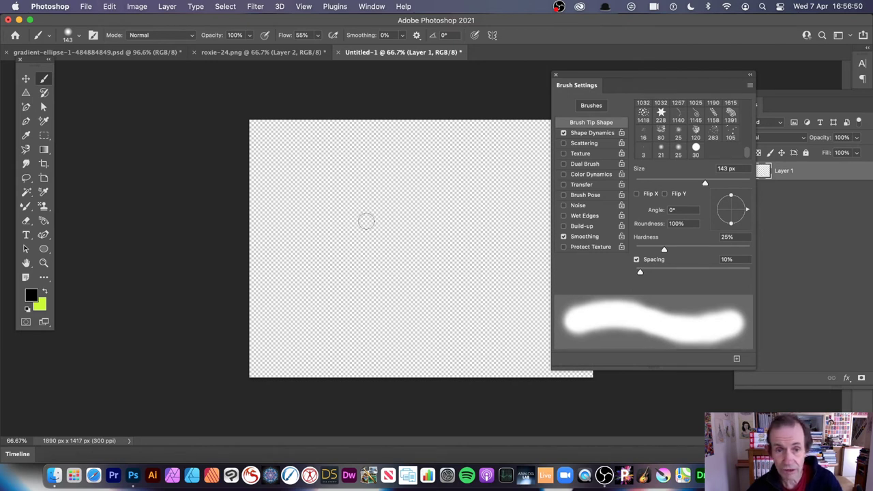
Paint a black inverted-V stroke on the empty layer, select the area around it and define it as a brush preset.
{"action": "mouse_move", "coordinate": [368, 263]}
{"action": "left_mouse_down"}
{"action": "mouse_move", "coordinate": [358, 169]}
{"action": "mouse_move", "coordinate": [444, 266]}
{"action": "left_mouse_up"}
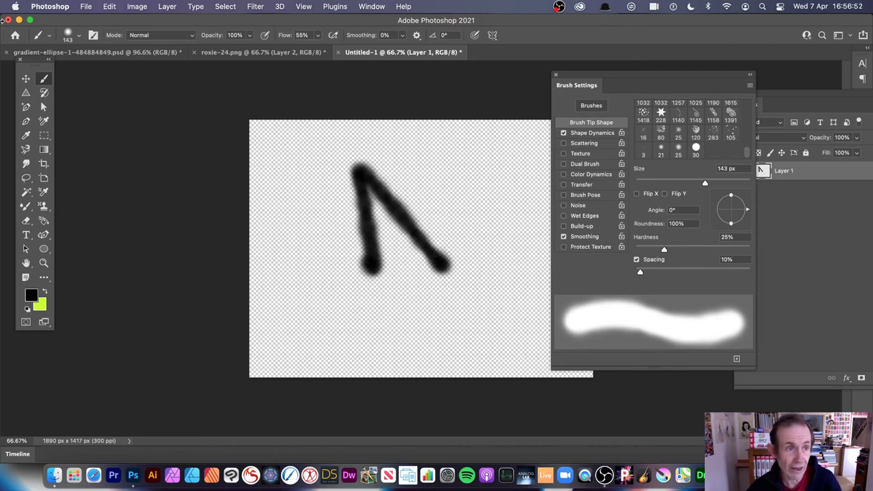
{"action": "left_click", "coordinate": [44, 135]}
{"action": "mouse_move", "coordinate": [319, 144]}
{"action": "left_mouse_down"}
{"action": "mouse_move", "coordinate": [407, 244]}
{"action": "mouse_move", "coordinate": [487, 300]}
{"action": "left_mouse_up"}
{"action": "left_click", "coordinate": [110, 6]}
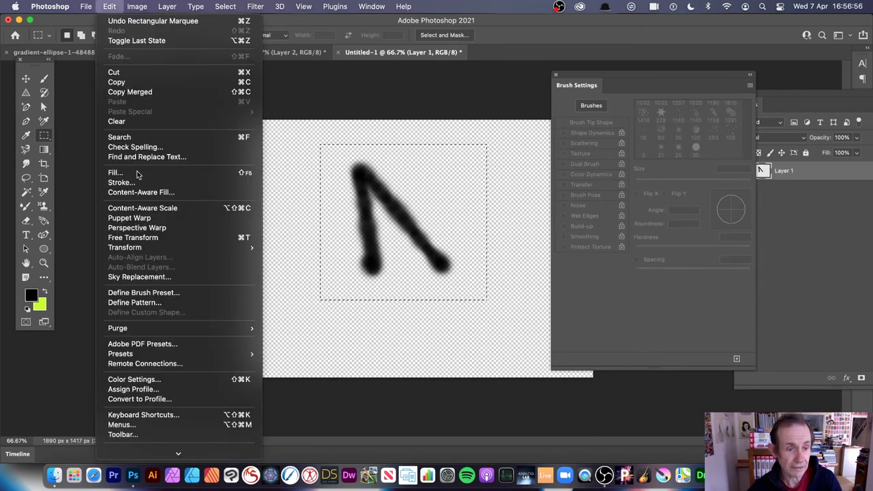
{"action": "left_click", "coordinate": [164, 293]}
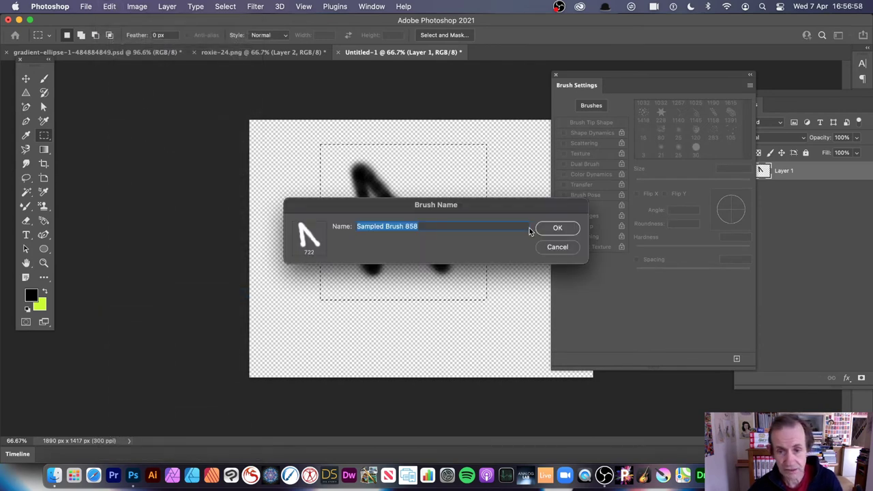
{"action": "left_click", "coordinate": [556, 228]}
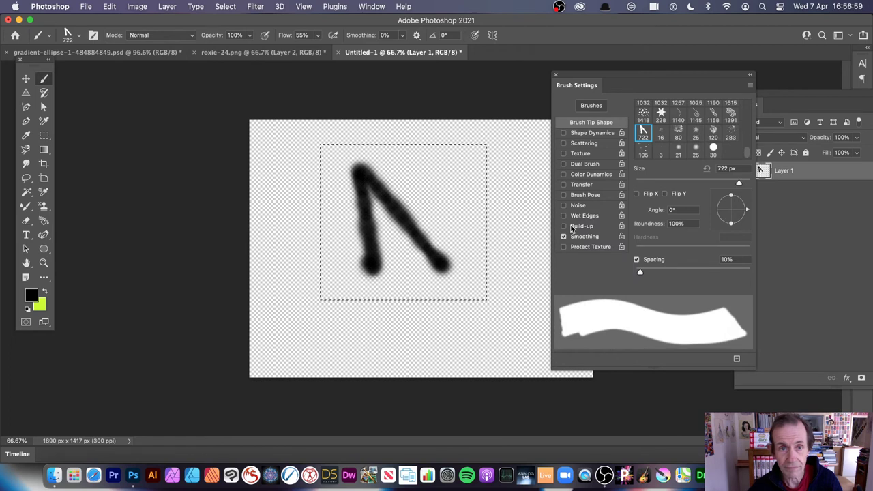
In roxie-24.png, give the Pattern Stamp tool the new inverted-V brush tip at 50 px with 7% spacing.
{"action": "left_click", "coordinate": [277, 53]}
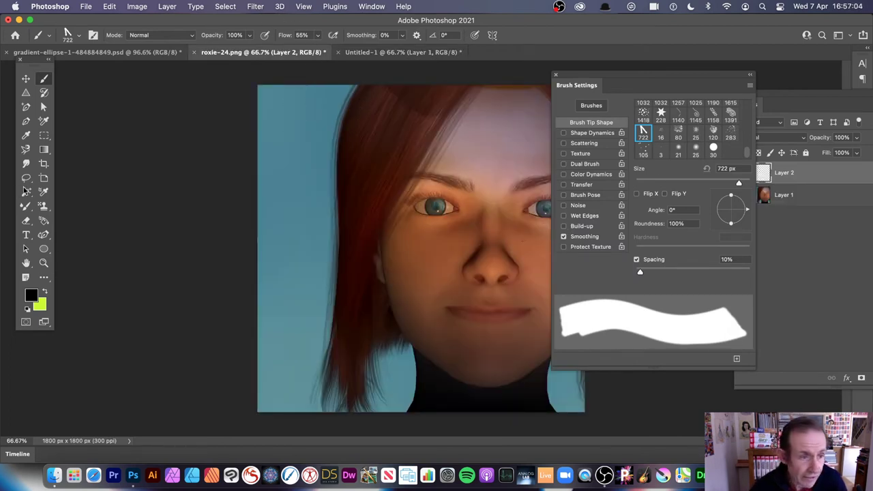
{"action": "left_click", "coordinate": [44, 205]}
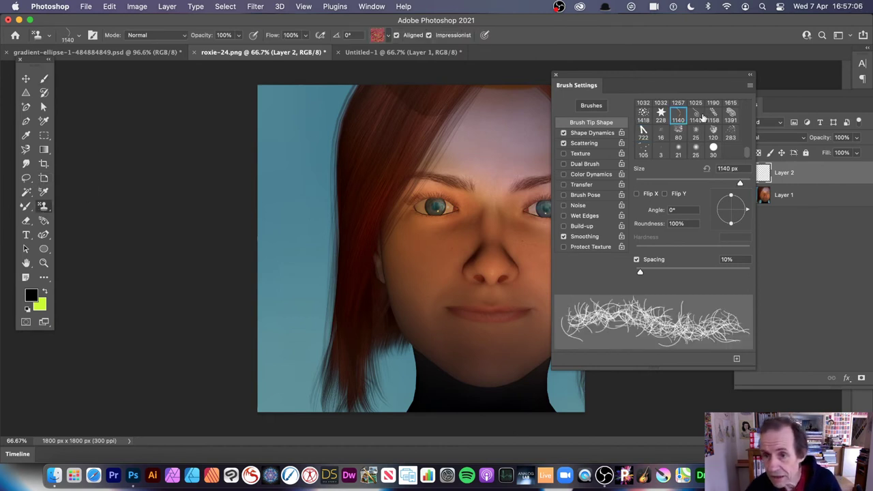
{"action": "left_click", "coordinate": [643, 133]}
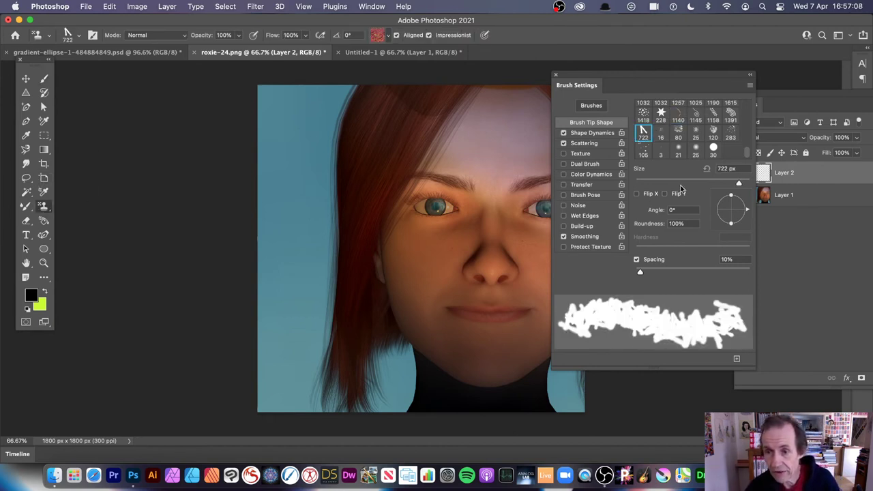
{"action": "left_click_drag", "start_coordinate": [735, 183], "coordinate": [662, 183]}
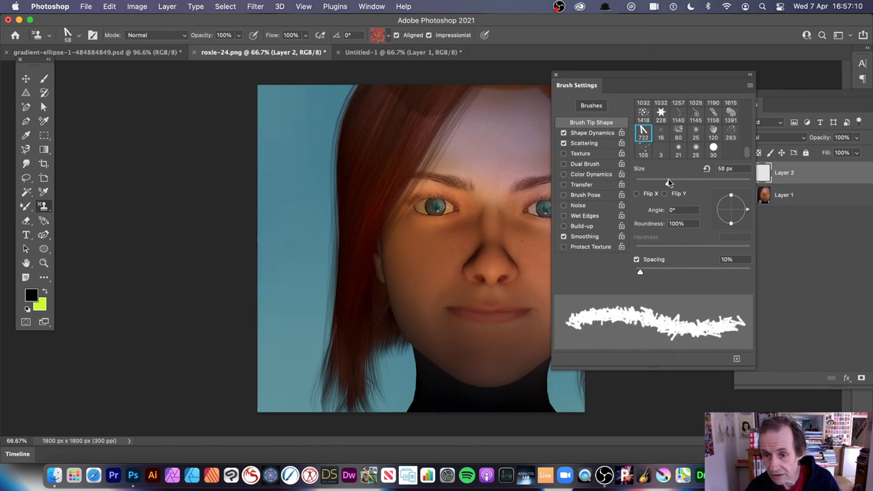
{"action": "left_click_drag", "start_coordinate": [641, 272], "coordinate": [637, 273]}
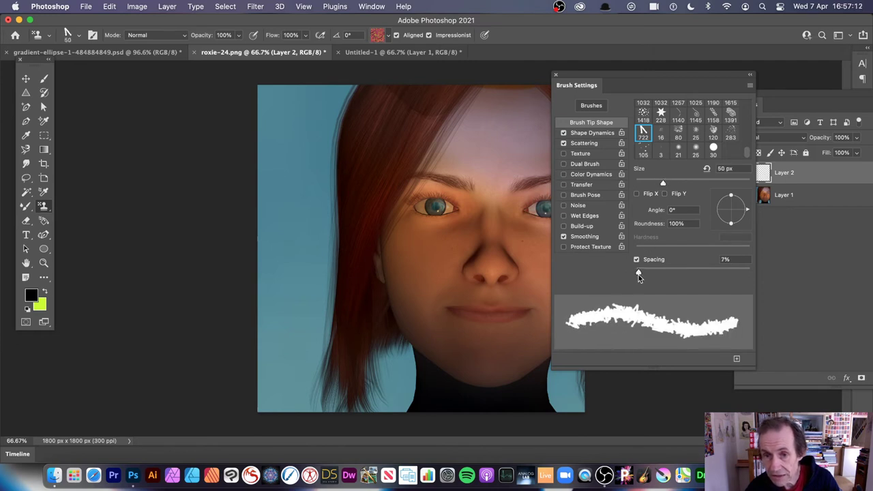
Raise the brush's scatter on both axes to 767%, and try and undo a stroke with the colourful pattern.
{"action": "left_click", "coordinate": [589, 145]}
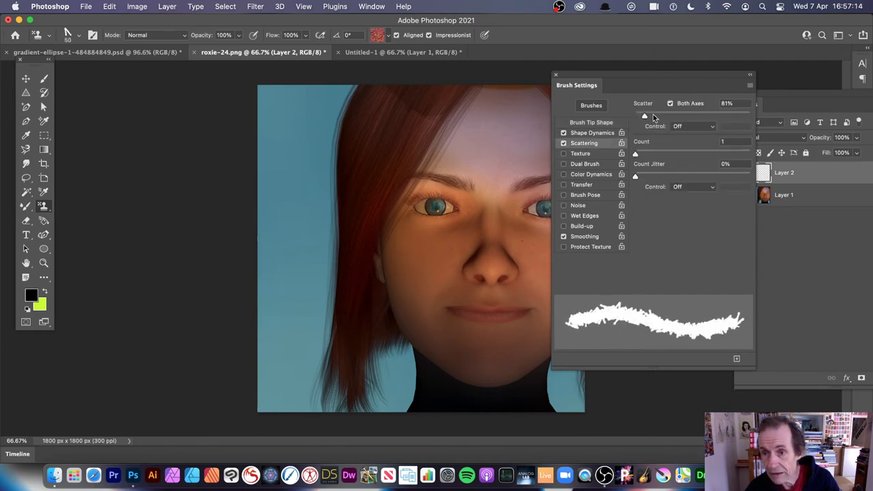
{"action": "left_click_drag", "start_coordinate": [656, 117], "coordinate": [723, 121]}
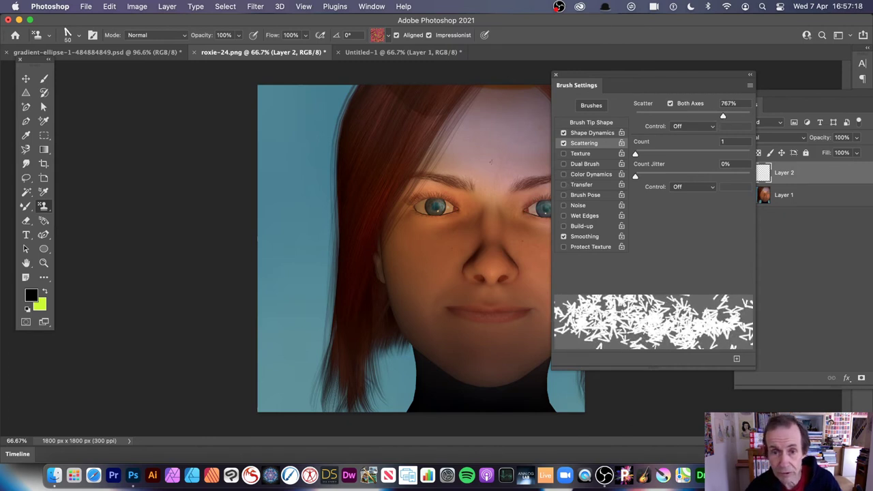
{"action": "mouse_move", "coordinate": [490, 162]}
{"action": "left_mouse_down"}
{"action": "mouse_move", "coordinate": [450, 136]}
{"action": "mouse_move", "coordinate": [518, 129]}
{"action": "mouse_move", "coordinate": [389, 123]}
{"action": "mouse_move", "coordinate": [329, 69]}
{"action": "left_mouse_up"}
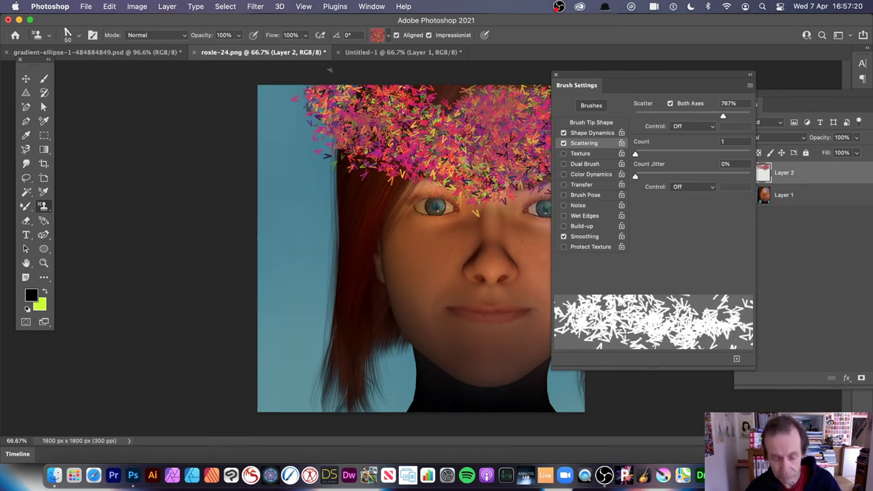
{"action": "key", "text": "super+z"}
Choose the portrait pattern and paint scattered impressionist strokes over the face, hair edges and neck on Layer 2.
{"action": "left_click", "coordinate": [386, 34]}
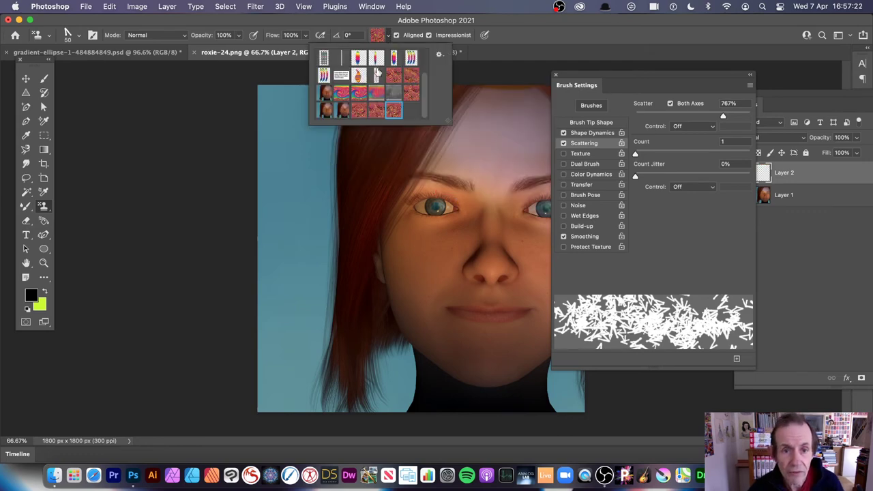
{"action": "left_click", "coordinate": [343, 109]}
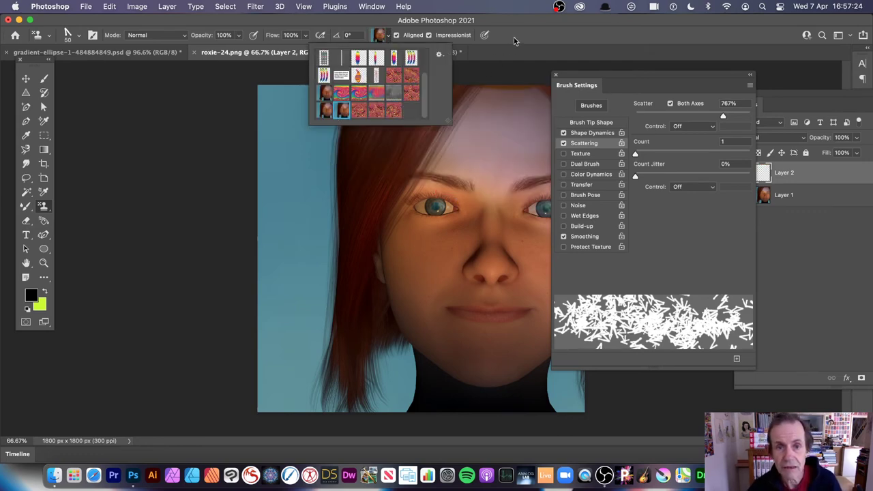
{"action": "left_click", "coordinate": [512, 37]}
{"action": "mouse_move", "coordinate": [464, 103]}
{"action": "left_mouse_down"}
{"action": "mouse_move", "coordinate": [535, 177]}
{"action": "mouse_move", "coordinate": [480, 266]}
{"action": "mouse_move", "coordinate": [470, 211]}
{"action": "mouse_move", "coordinate": [388, 245]}
{"action": "mouse_move", "coordinate": [556, 388]}
{"action": "left_mouse_up"}
{"action": "mouse_move", "coordinate": [409, 368]}
{"action": "left_mouse_down"}
{"action": "mouse_move", "coordinate": [338, 150]}
{"action": "mouse_move", "coordinate": [535, 92]}
{"action": "left_mouse_up"}
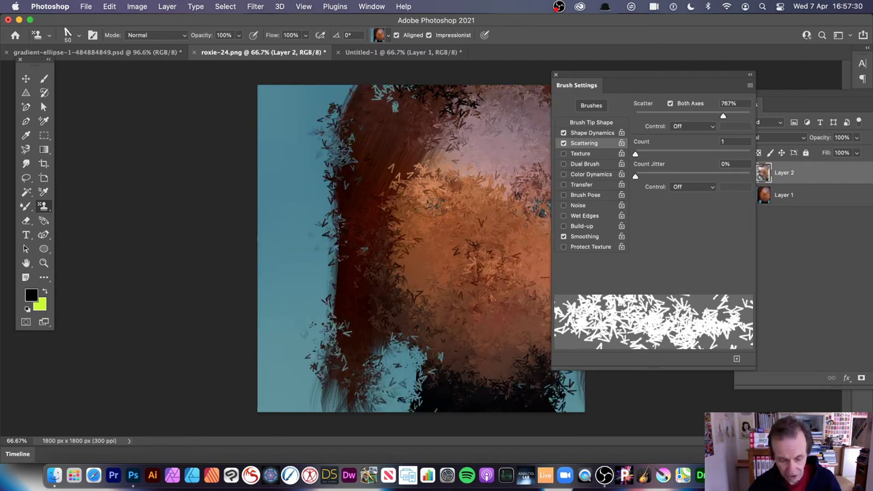
Undo the strokes painted on Layer 2 and try a Black & White adjustment on that layer.
{"action": "key", "text": "super+z"}
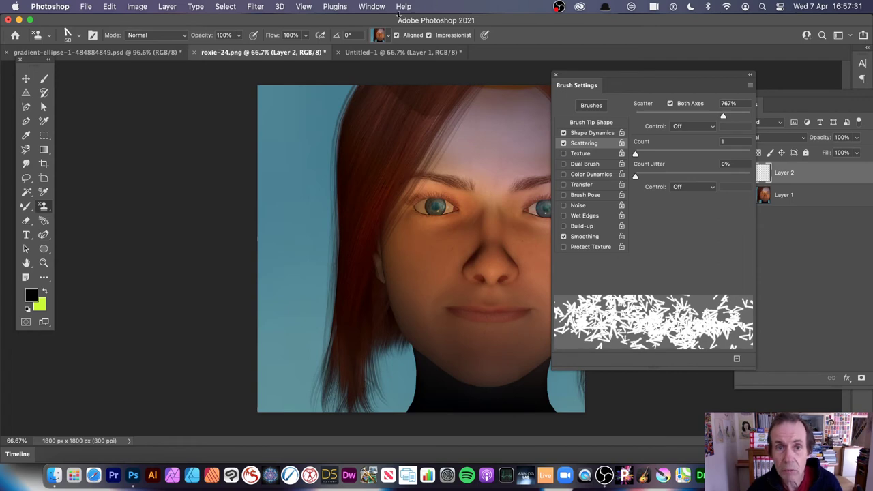
{"action": "left_click", "coordinate": [139, 7]}
{"action": "mouse_move", "coordinate": [149, 37]}
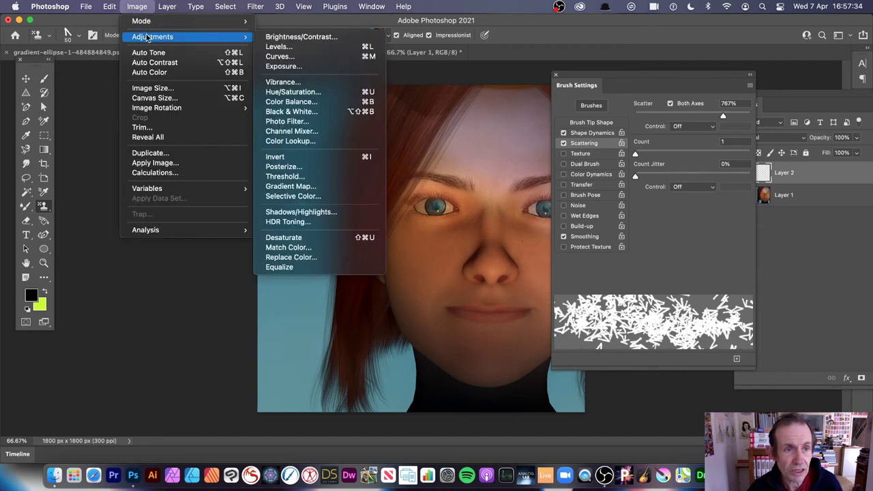
{"action": "left_click", "coordinate": [305, 112]}
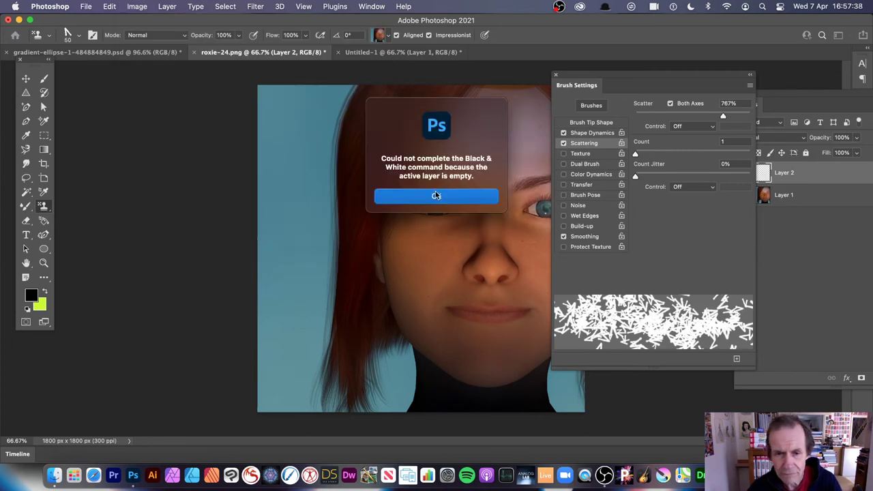
{"action": "left_click", "coordinate": [437, 196]}
Flatten the portrait into a single layer and convert it to black and white with Reds at 7%.
{"action": "left_click", "coordinate": [167, 6]}
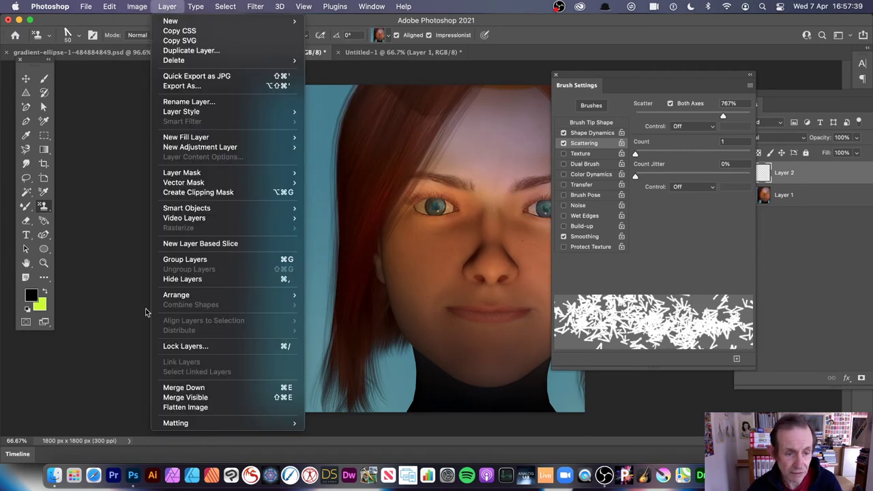
{"action": "left_click", "coordinate": [180, 409]}
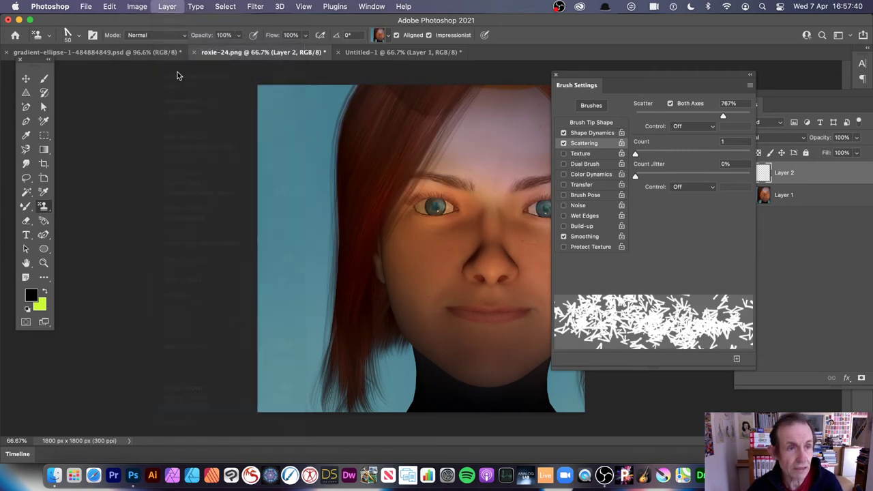
{"action": "left_click", "coordinate": [140, 8]}
{"action": "mouse_move", "coordinate": [147, 37]}
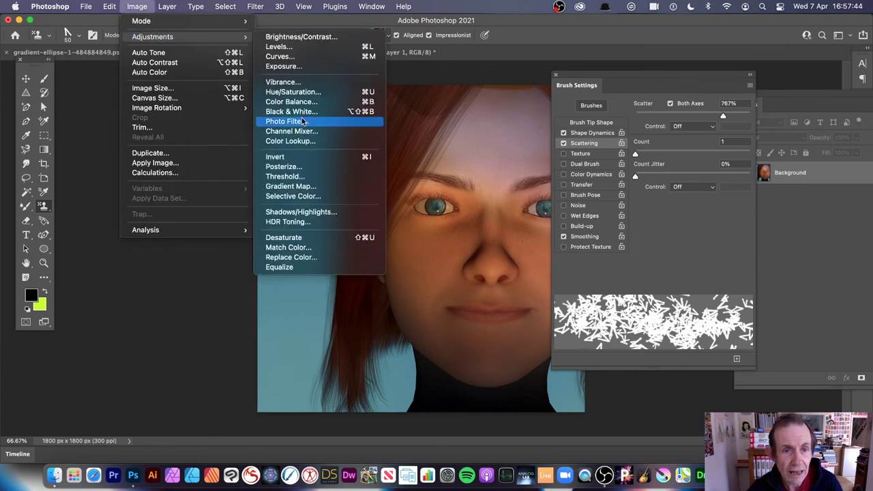
{"action": "key", "text": "Escape"}
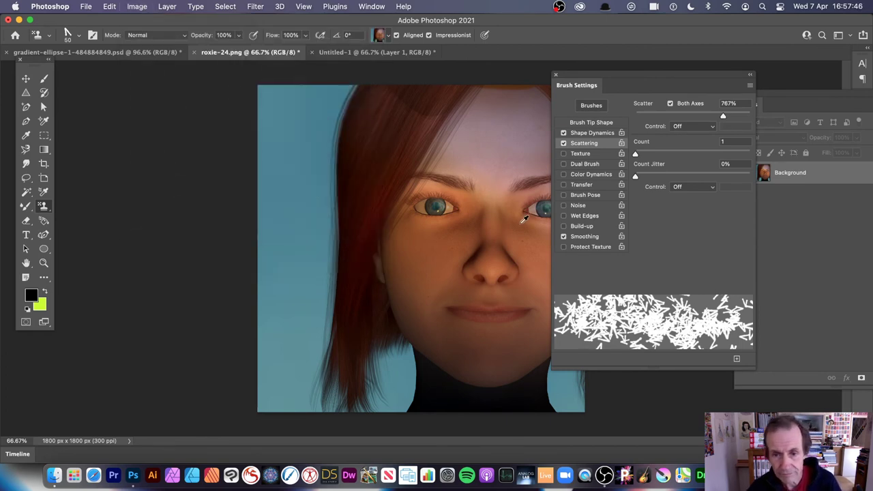
{"action": "key", "text": "super+alt+shift+b"}
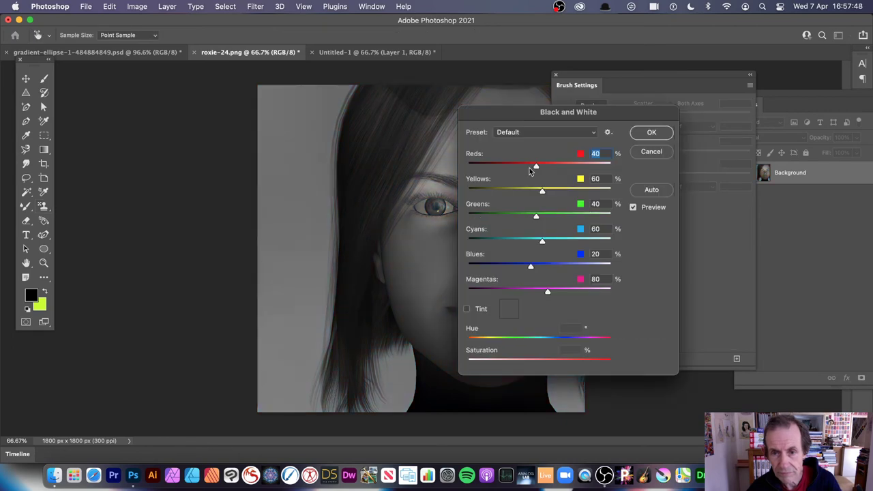
{"action": "left_click", "coordinate": [527, 166]}
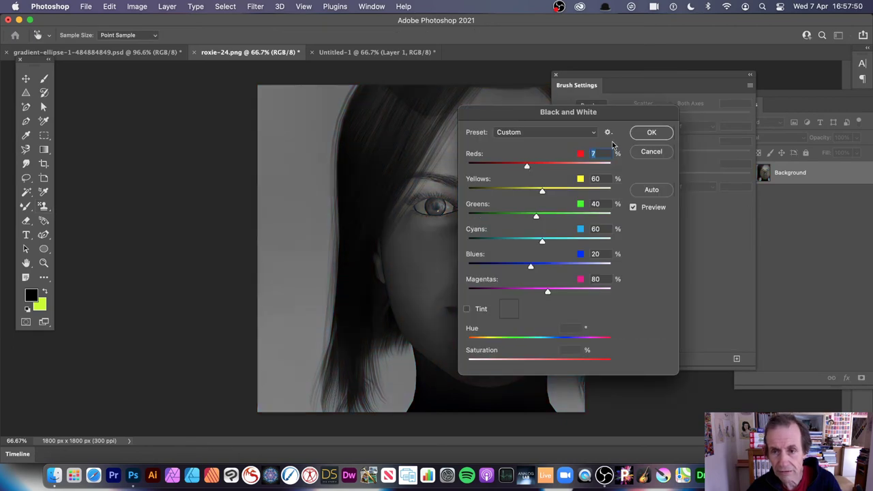
{"action": "key", "text": "Escape"}
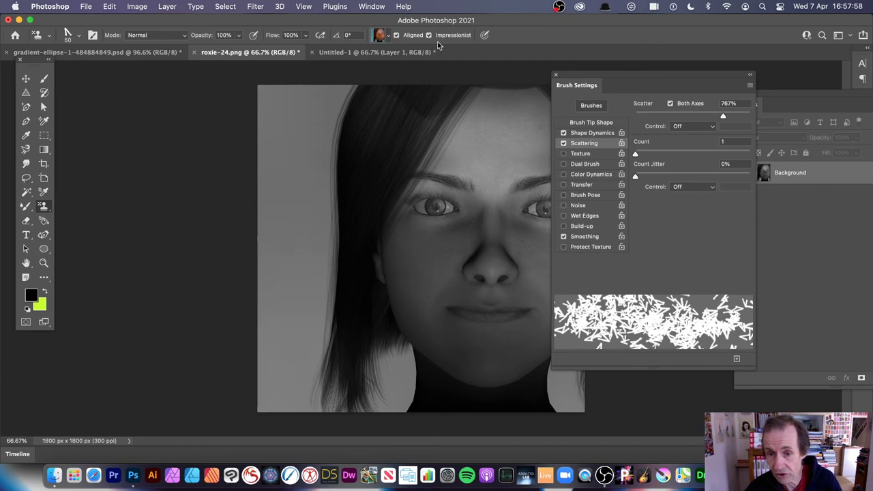
Undo a test stroke, move the brush settings off the canvas and paint scattered portrait-pattern strokes over the grey face, hair and background.
{"action": "mouse_move", "coordinate": [531, 171]}
{"action": "left_mouse_down"}
{"action": "mouse_move", "coordinate": [505, 109]}
{"action": "mouse_move", "coordinate": [522, 133]}
{"action": "left_mouse_up"}
{"action": "left_click_drag", "start_coordinate": [613, 75], "coordinate": [694, 75]}
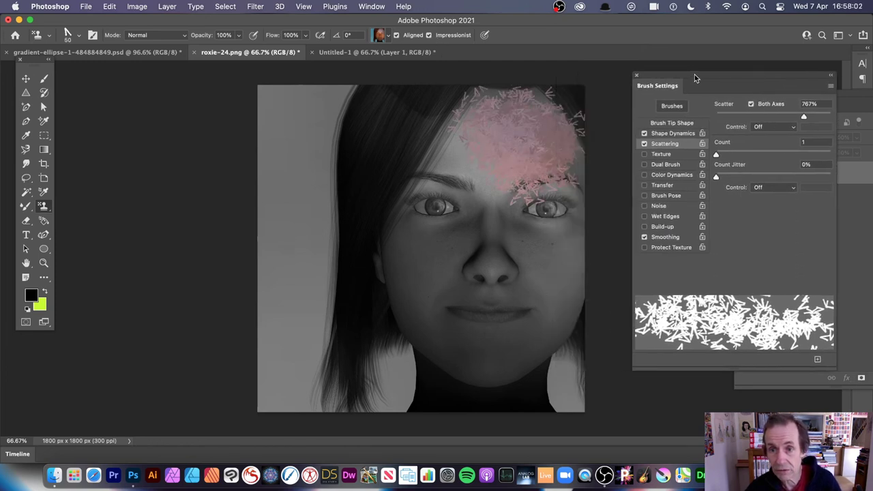
{"action": "key", "text": "super+z"}
{"action": "mouse_move", "coordinate": [542, 149]}
{"action": "left_mouse_down"}
{"action": "mouse_move", "coordinate": [570, 113]}
{"action": "mouse_move", "coordinate": [505, 129]}
{"action": "mouse_move", "coordinate": [478, 204]}
{"action": "mouse_move", "coordinate": [450, 218]}
{"action": "mouse_move", "coordinate": [382, 150]}
{"action": "mouse_move", "coordinate": [546, 218]}
{"action": "mouse_move", "coordinate": [519, 314]}
{"action": "mouse_move", "coordinate": [553, 382]}
{"action": "mouse_move", "coordinate": [389, 354]}
{"action": "mouse_move", "coordinate": [382, 381]}
{"action": "mouse_move", "coordinate": [328, 163]}
{"action": "mouse_move", "coordinate": [334, 136]}
{"action": "left_mouse_up"}
{"action": "mouse_move", "coordinate": [341, 246]}
{"action": "left_mouse_down"}
{"action": "mouse_move", "coordinate": [423, 177]}
{"action": "mouse_move", "coordinate": [472, 79]}
{"action": "left_mouse_up"}
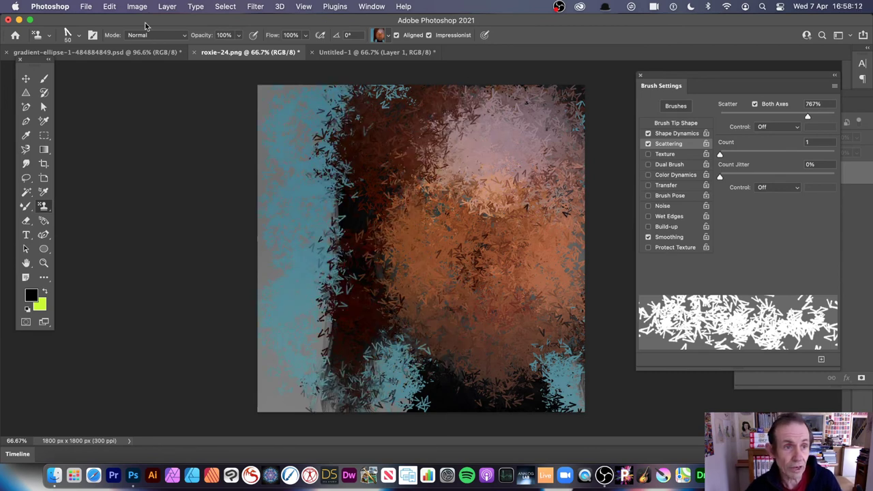
Start fading the last Pattern Stamp stroke, trying the Darken, Multiply and Lighten blend modes.
{"action": "left_click", "coordinate": [108, 6]}
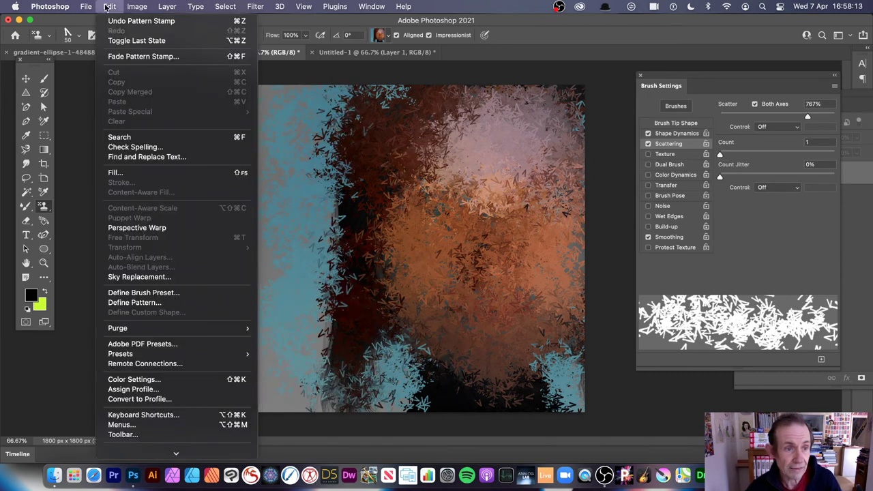
{"action": "left_click", "coordinate": [132, 55]}
{"action": "left_click", "coordinate": [648, 205]}
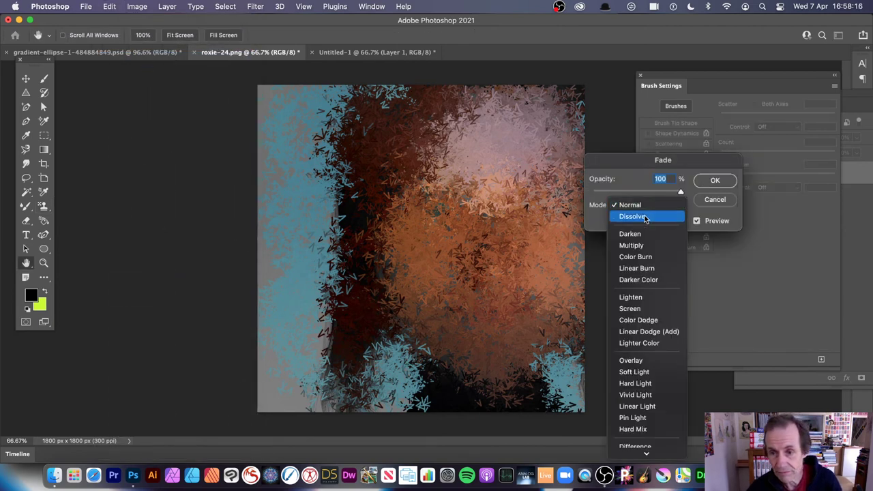
{"action": "left_click", "coordinate": [642, 234]}
{"action": "left_click", "coordinate": [644, 217]}
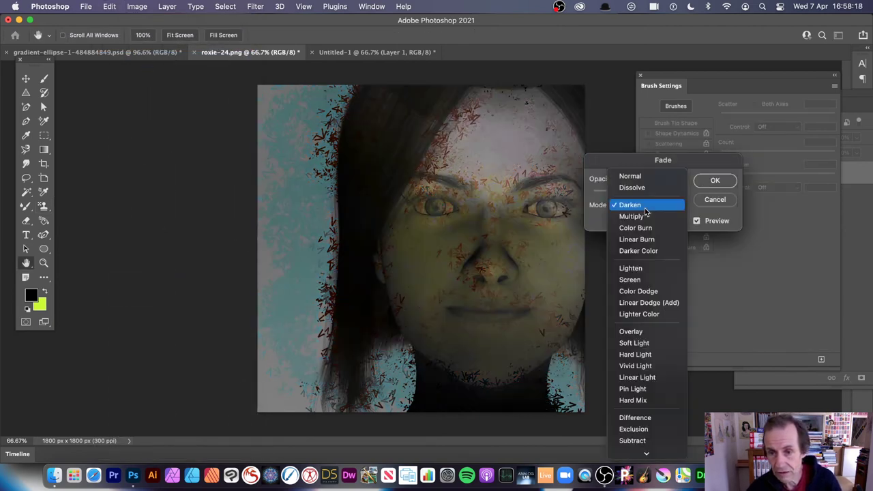
{"action": "left_click", "coordinate": [642, 215]}
{"action": "left_click", "coordinate": [617, 207]}
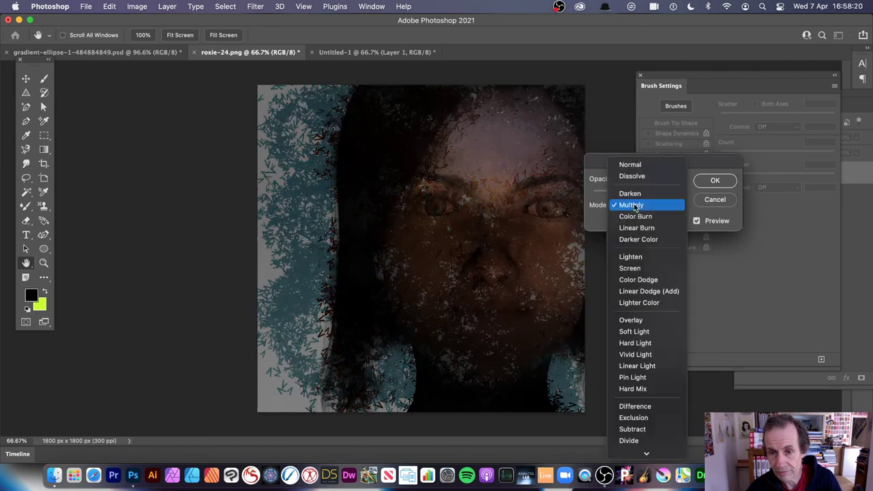
{"action": "left_click", "coordinate": [638, 257]}
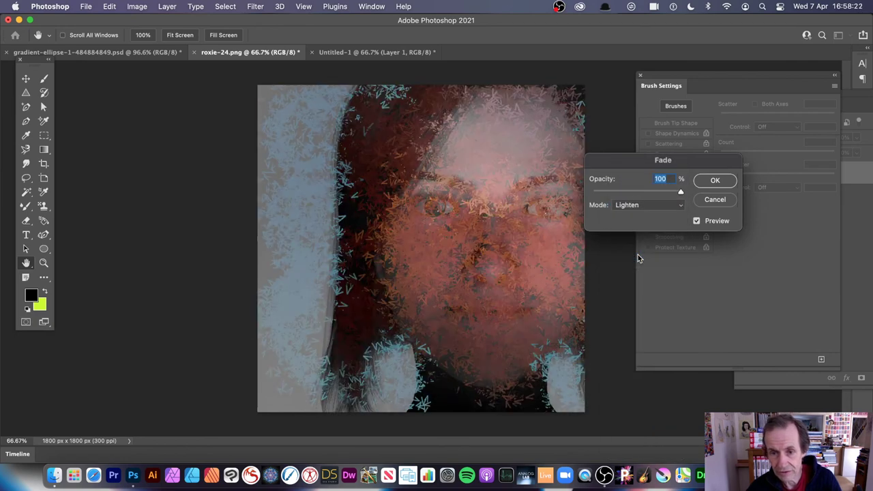
Try Overlay and Soft Light for the fade, and apply it in Hard Light mode at 97% opacity.
{"action": "left_click", "coordinate": [635, 206]}
{"action": "left_click", "coordinate": [645, 267]}
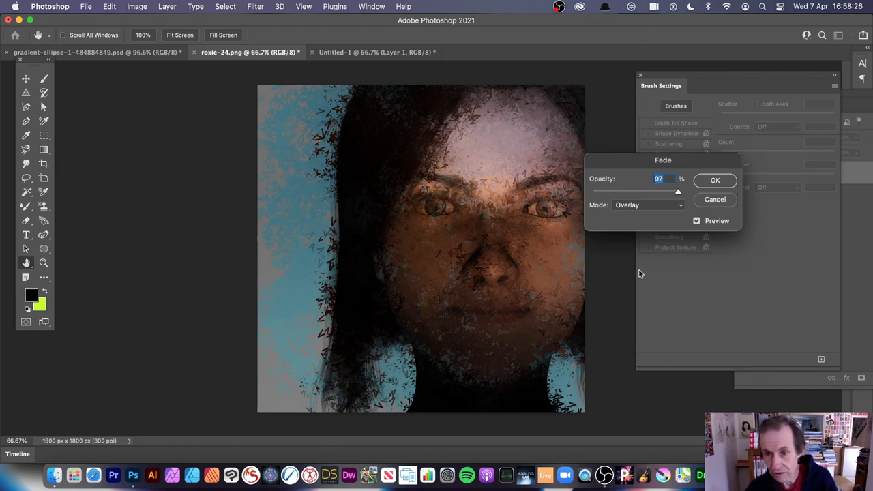
{"action": "left_click", "coordinate": [636, 205]}
{"action": "left_click", "coordinate": [637, 218]}
{"action": "left_click", "coordinate": [641, 205]}
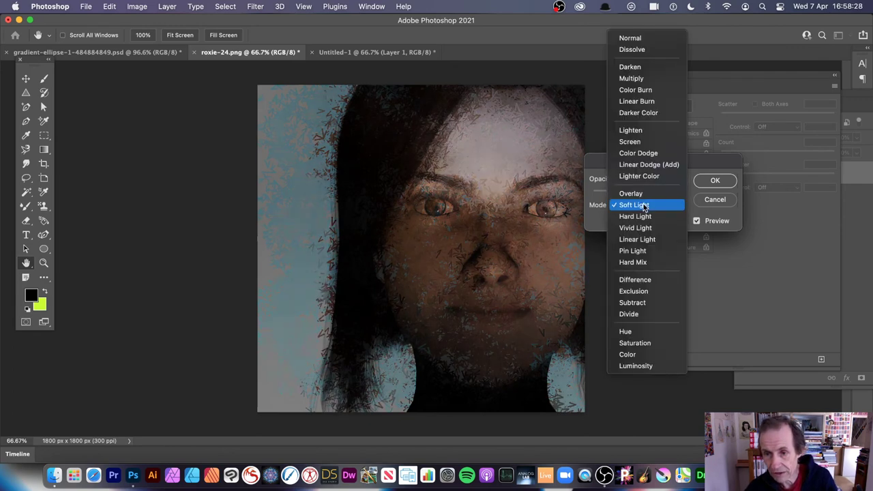
{"action": "left_click", "coordinate": [642, 214]}
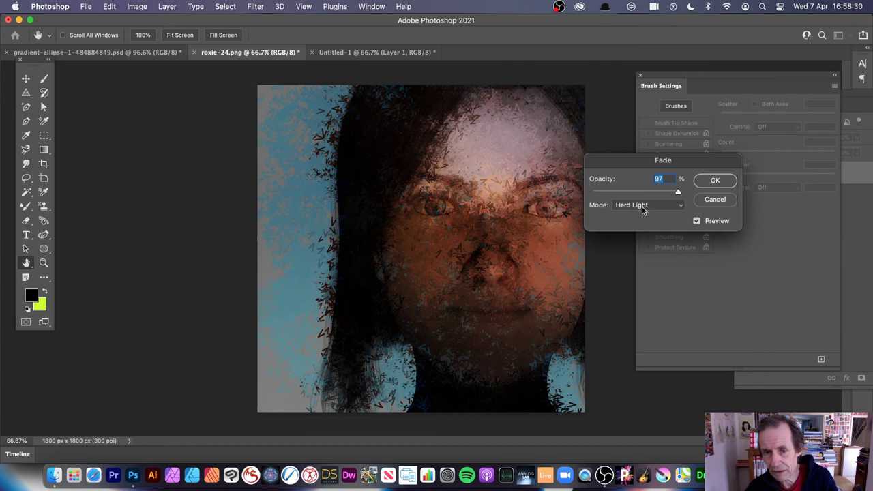
{"action": "left_click", "coordinate": [714, 178]}
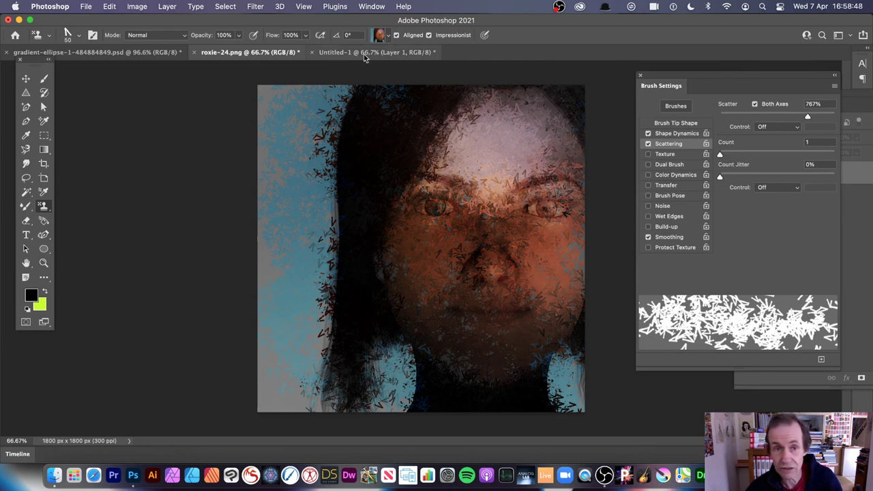
Switch to the gradient-ellipse document and duplicate its background layer.
{"action": "left_click", "coordinate": [134, 53]}
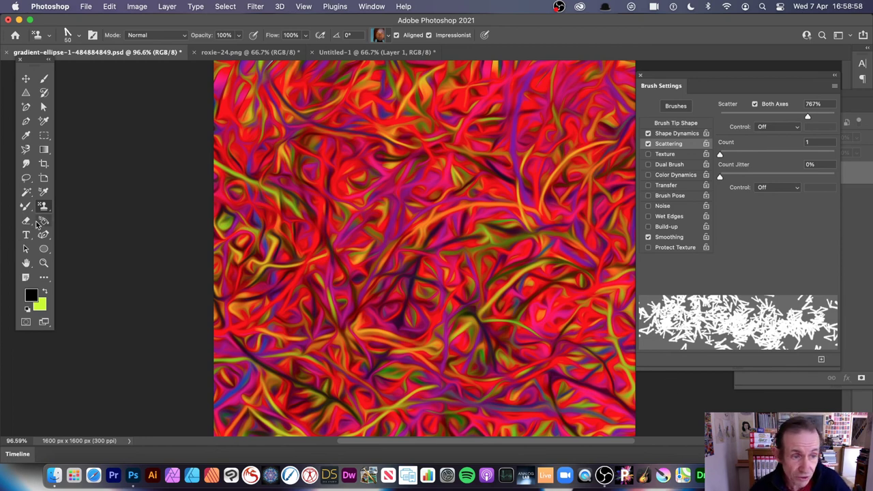
{"action": "left_click", "coordinate": [167, 7]}
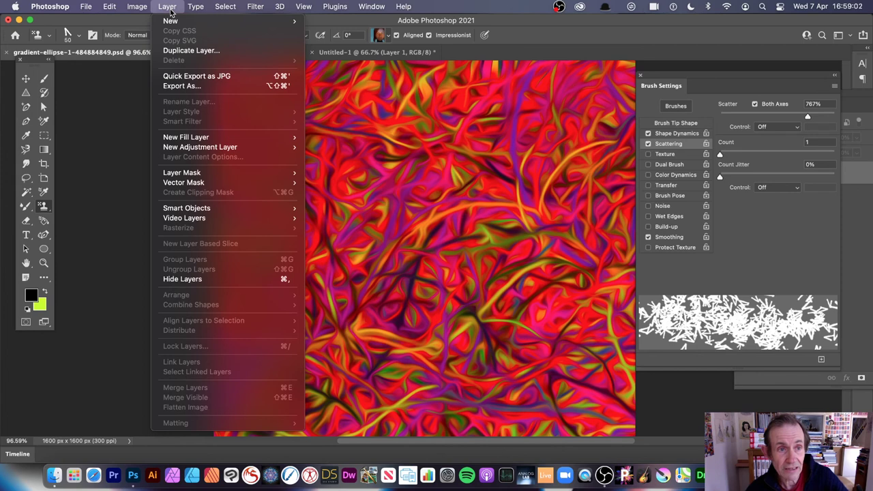
{"action": "left_click", "coordinate": [187, 50]}
{"action": "left_click", "coordinate": [534, 206]}
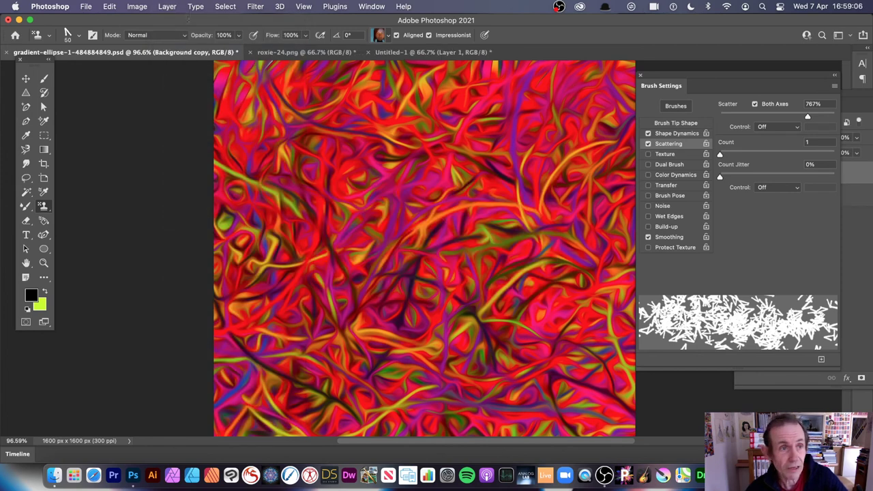
Start a Warp transform on the duplicated layer and split it crosswise in the upper-left part of the image.
{"action": "left_click", "coordinate": [104, 7]}
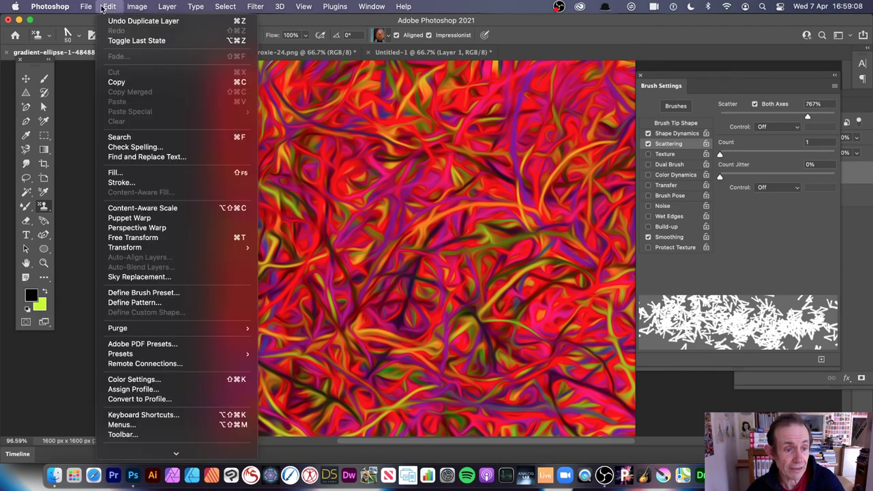
{"action": "mouse_move", "coordinate": [135, 246]}
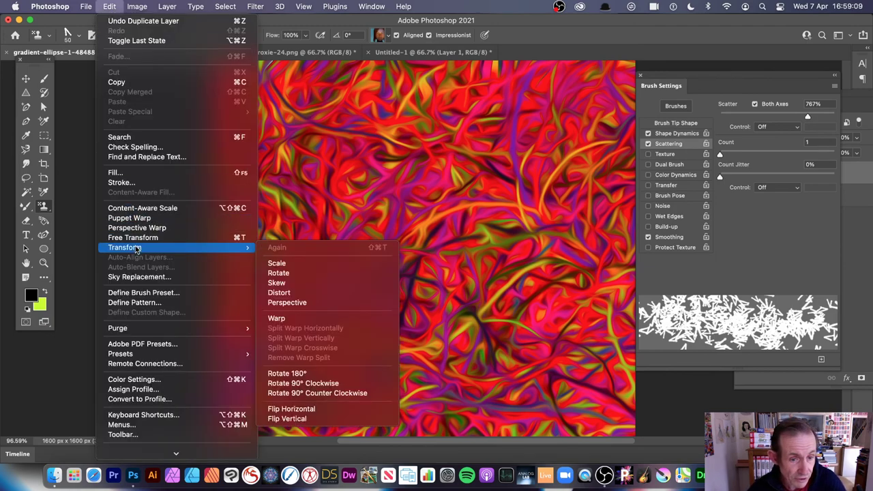
{"action": "left_click", "coordinate": [326, 319]}
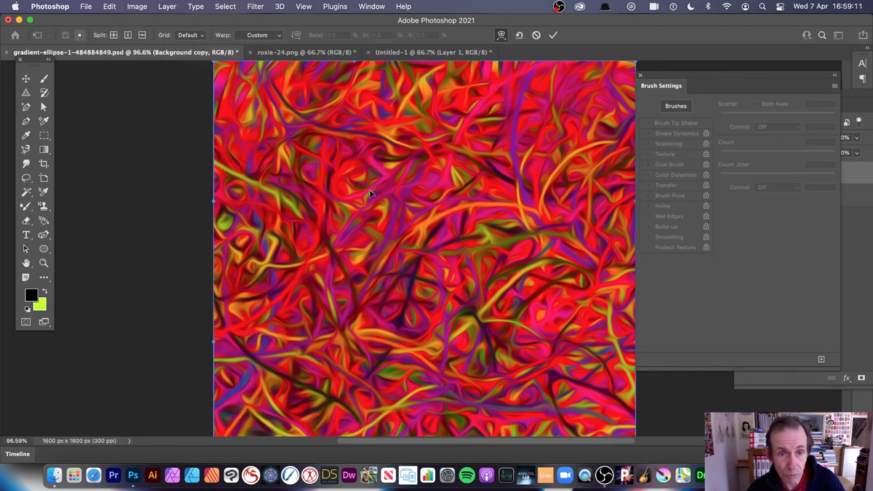
{"action": "right_click", "coordinate": [330, 167]}
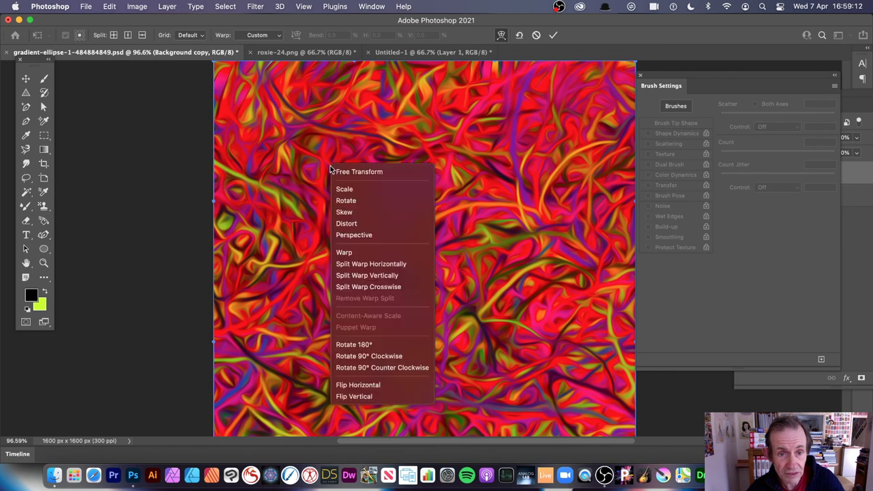
{"action": "left_click", "coordinate": [386, 287]}
{"action": "left_click", "coordinate": [354, 193]}
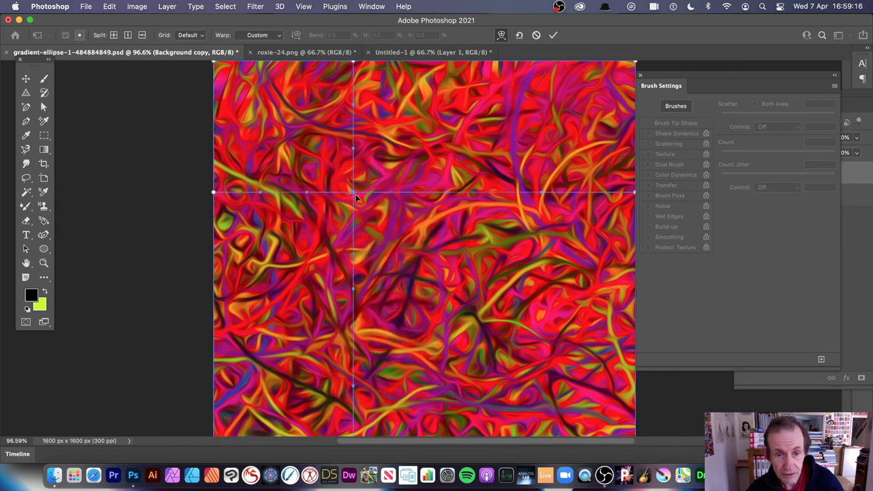
Pull the warp's crossing point and its curve handle around to swirl the pattern towards the lower right, and apply the warp.
{"action": "left_click_drag", "start_coordinate": [353, 192], "coordinate": [455, 276]}
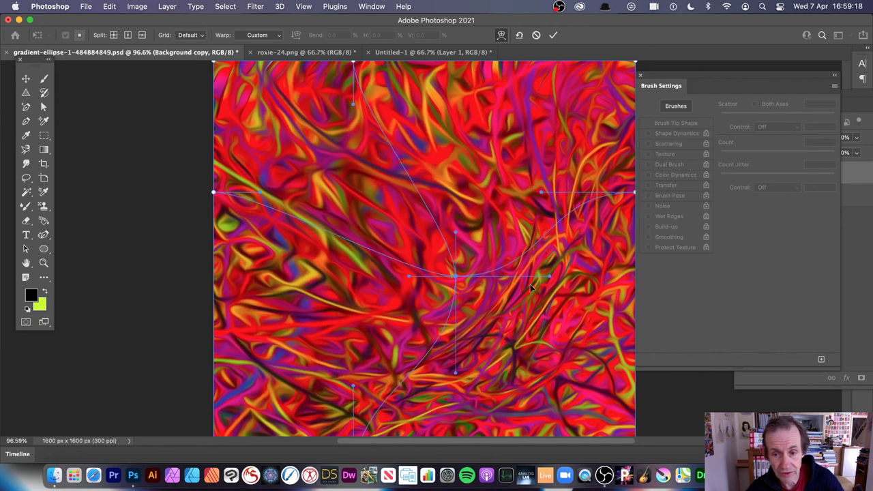
{"action": "left_click_drag", "start_coordinate": [545, 276], "coordinate": [262, 216]}
{"action": "scroll", "coordinate": [449, 350], "scroll_direction": "up", "scroll_amount": 2}
{"action": "right_click", "coordinate": [468, 285]}
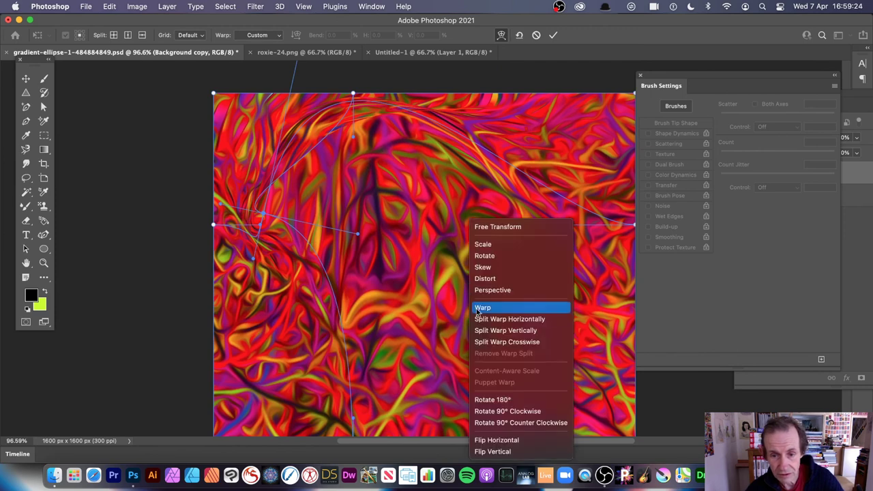
{"action": "left_click", "coordinate": [485, 308]}
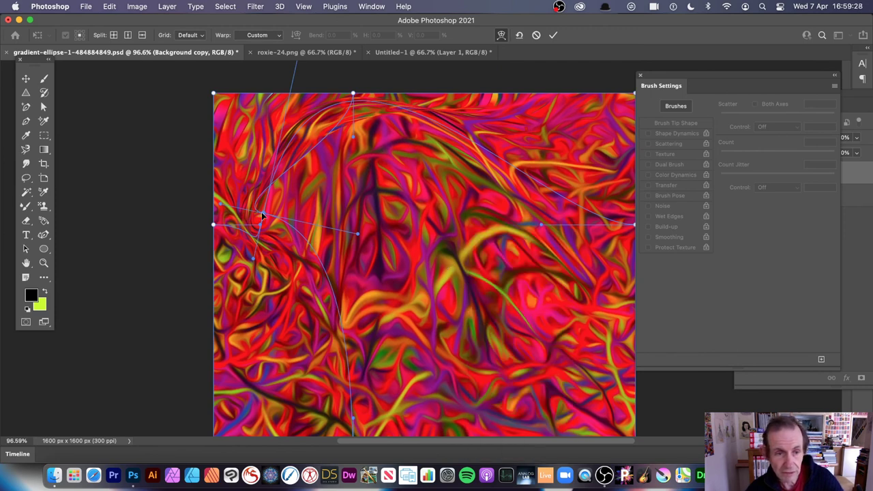
{"action": "left_click_drag", "start_coordinate": [262, 212], "coordinate": [542, 329]}
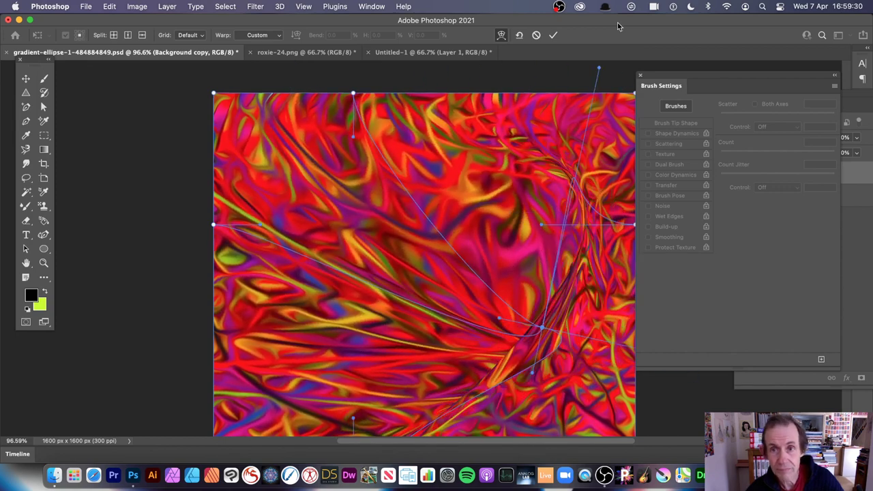
{"action": "left_click", "coordinate": [553, 35]}
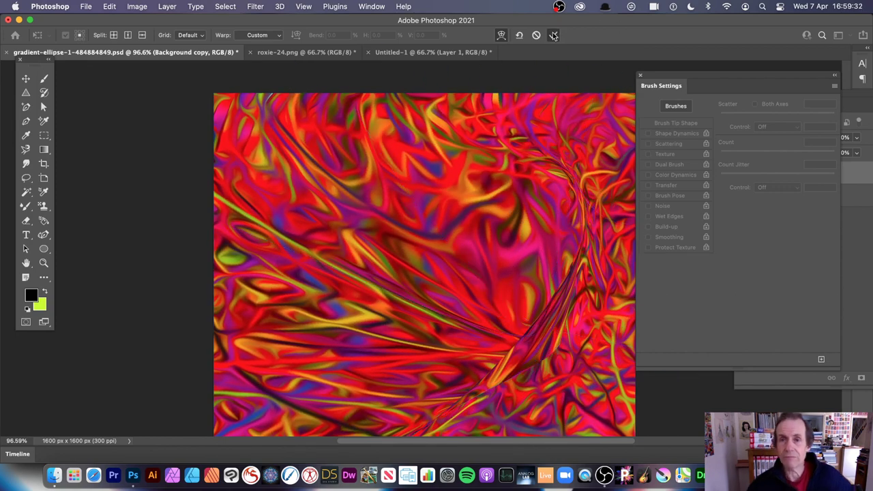